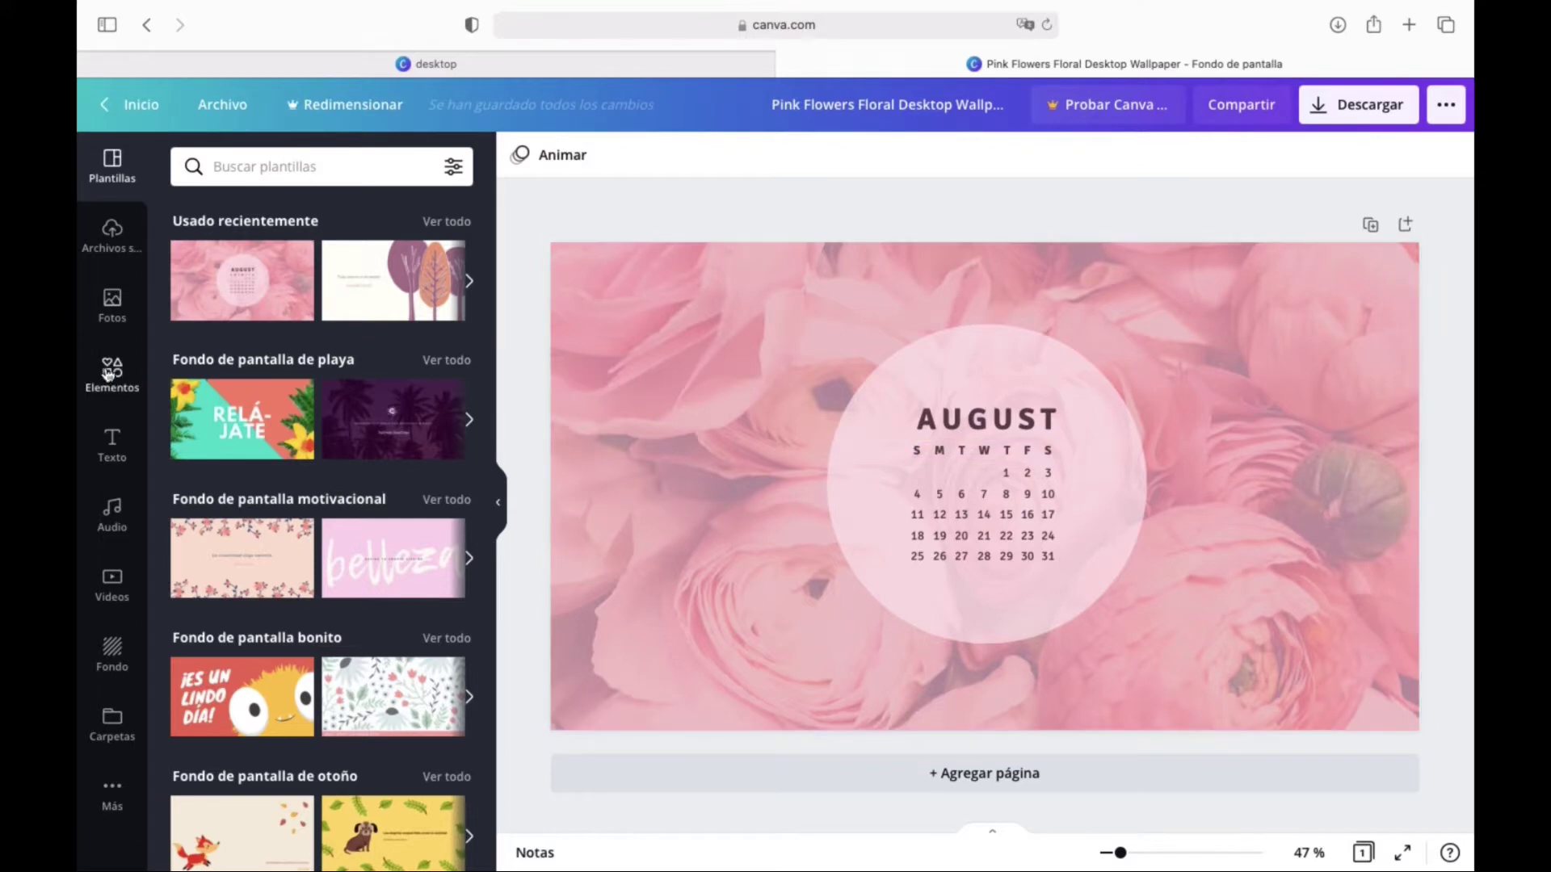
- Insert a plain square from the shapes collection onto the August wallpaper
{"action": "left_click", "coordinate": [112, 373]}
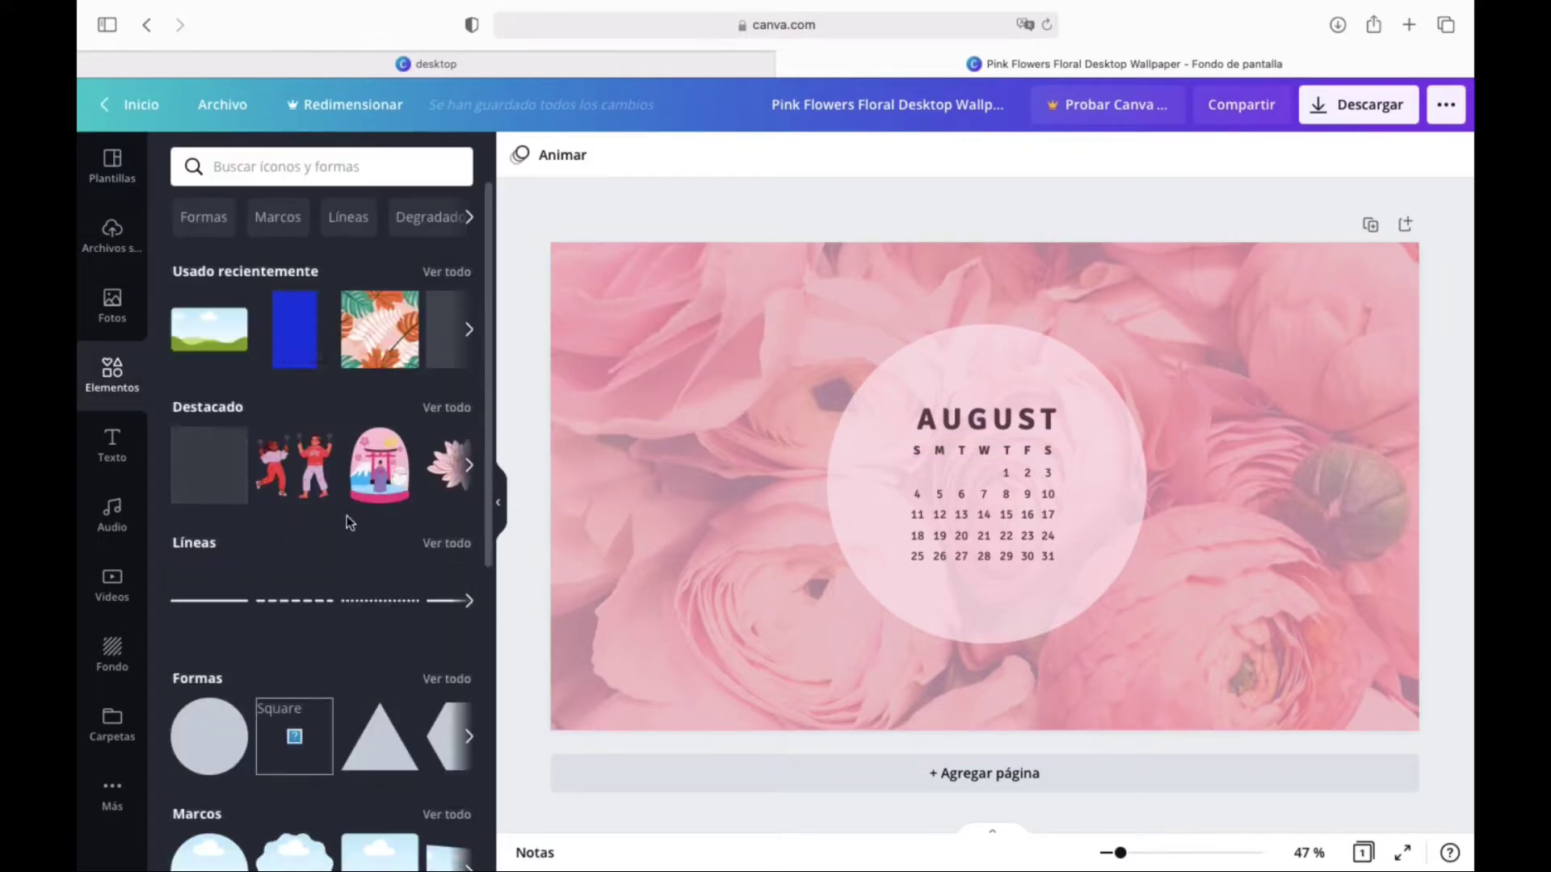
{"action": "scroll", "coordinate": [347, 515], "scroll_direction": "down", "scroll_amount": 3}
{"action": "left_click", "coordinate": [449, 442]}
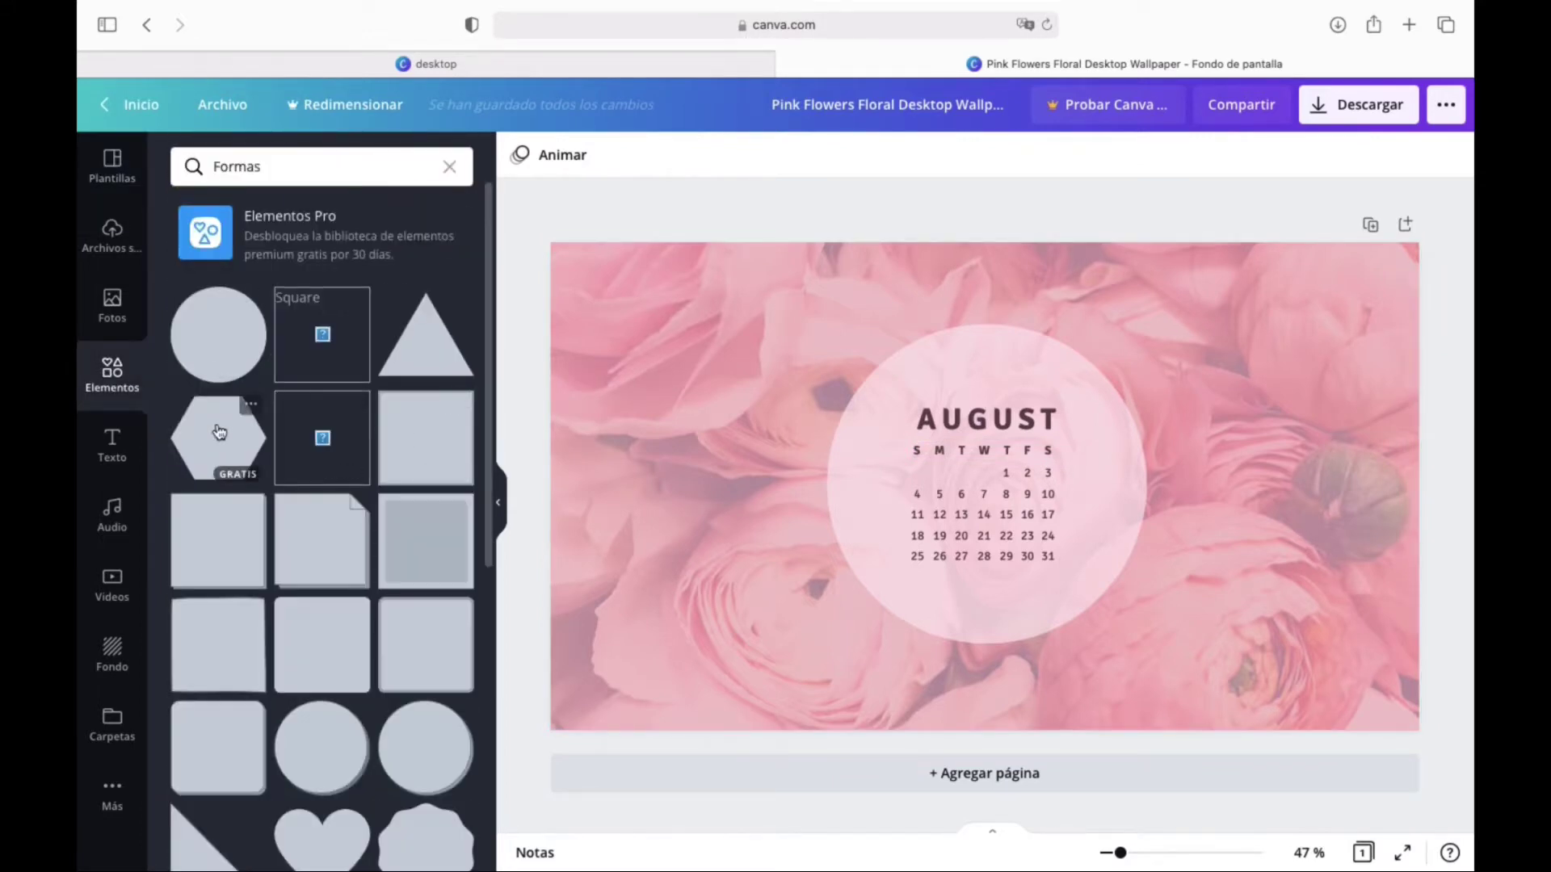
{"action": "left_click", "coordinate": [320, 350]}
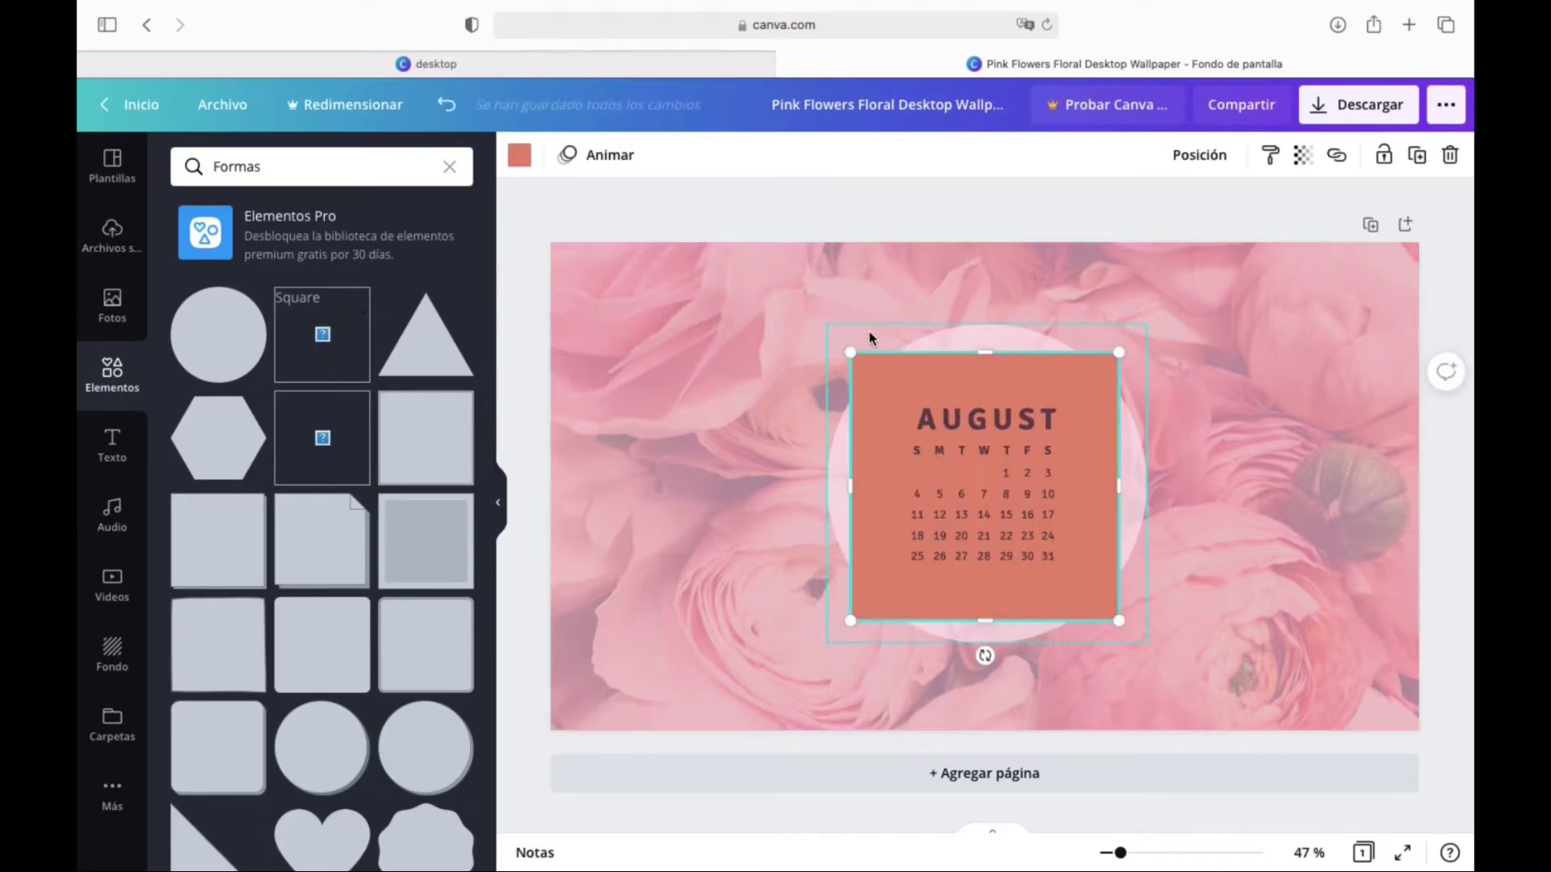
- Reshape the square into a narrow panel spanning the full height of the wallpaper along its left edge
{"action": "left_click_drag", "start_coordinate": [852, 353], "coordinate": [643, 395]}
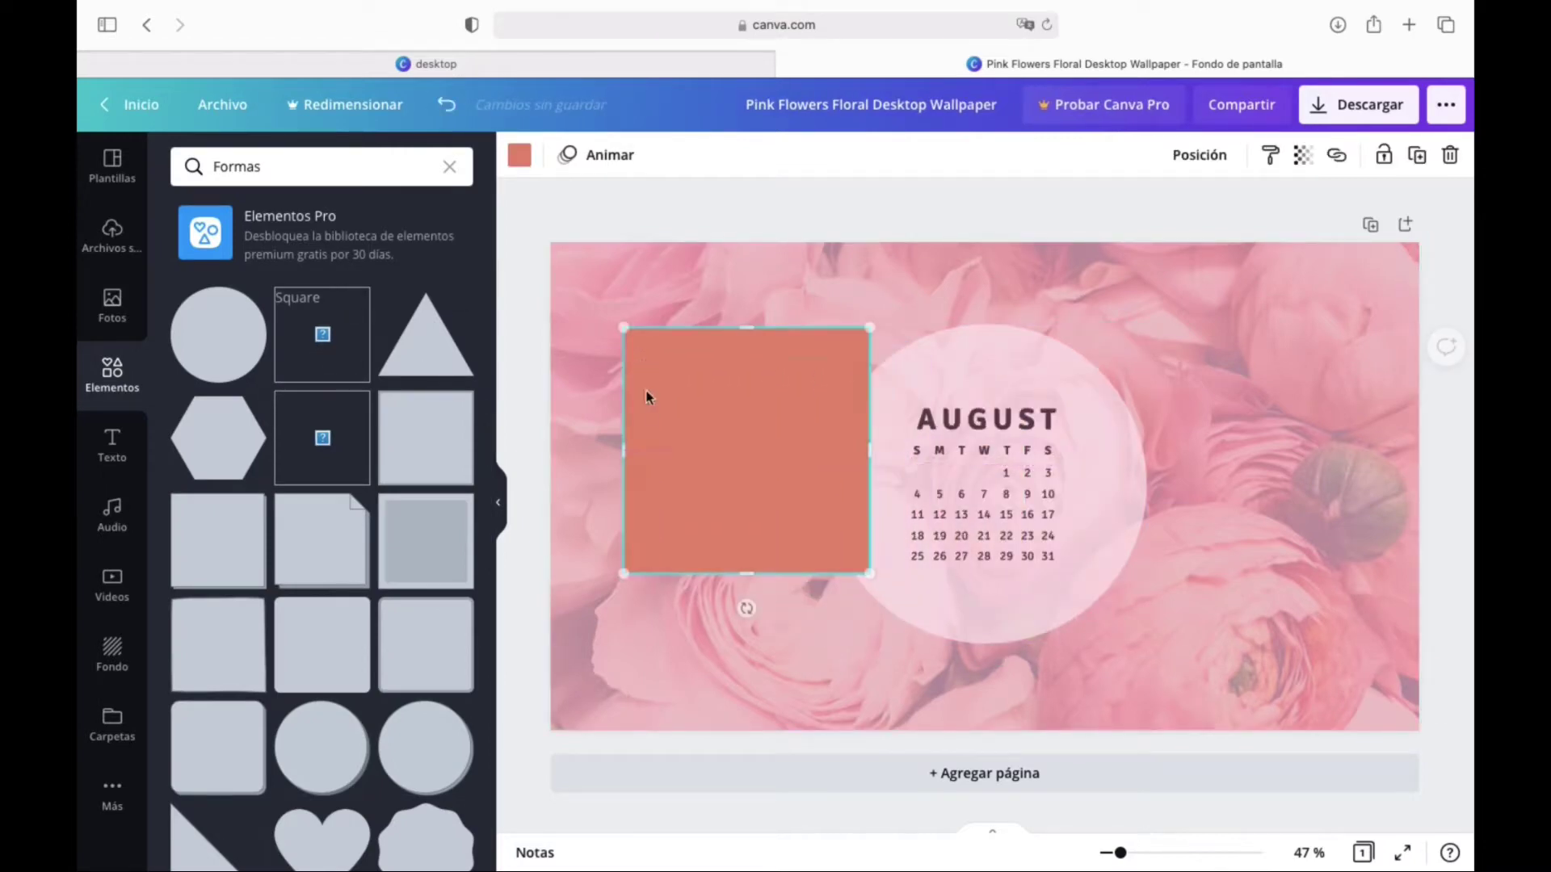
{"action": "left_click_drag", "start_coordinate": [618, 453], "coordinate": [637, 371]}
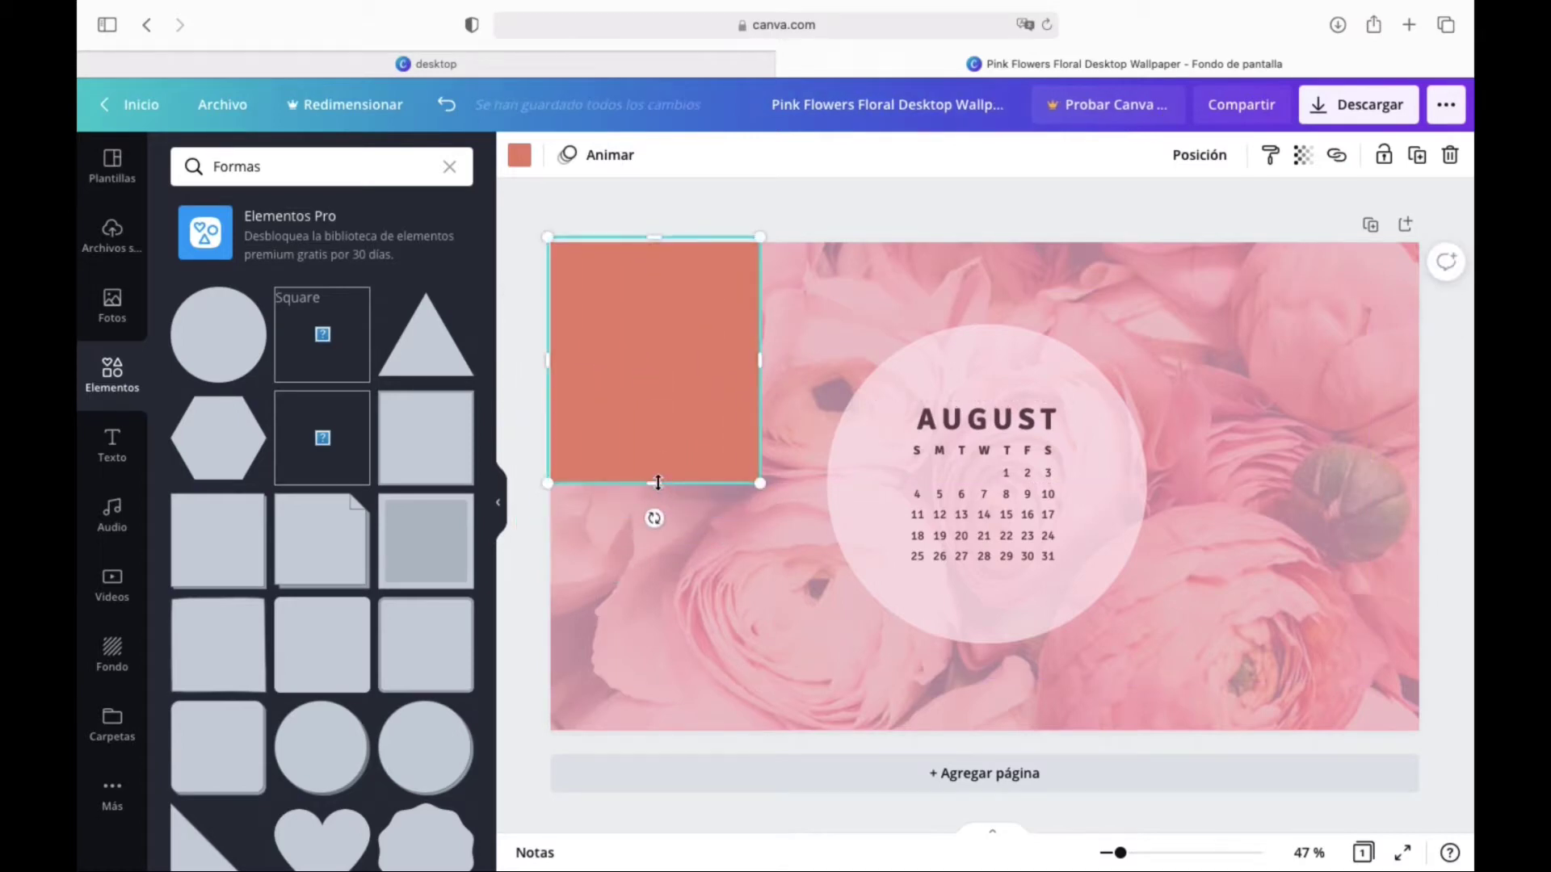
{"action": "left_click_drag", "start_coordinate": [657, 483], "coordinate": [653, 730]}
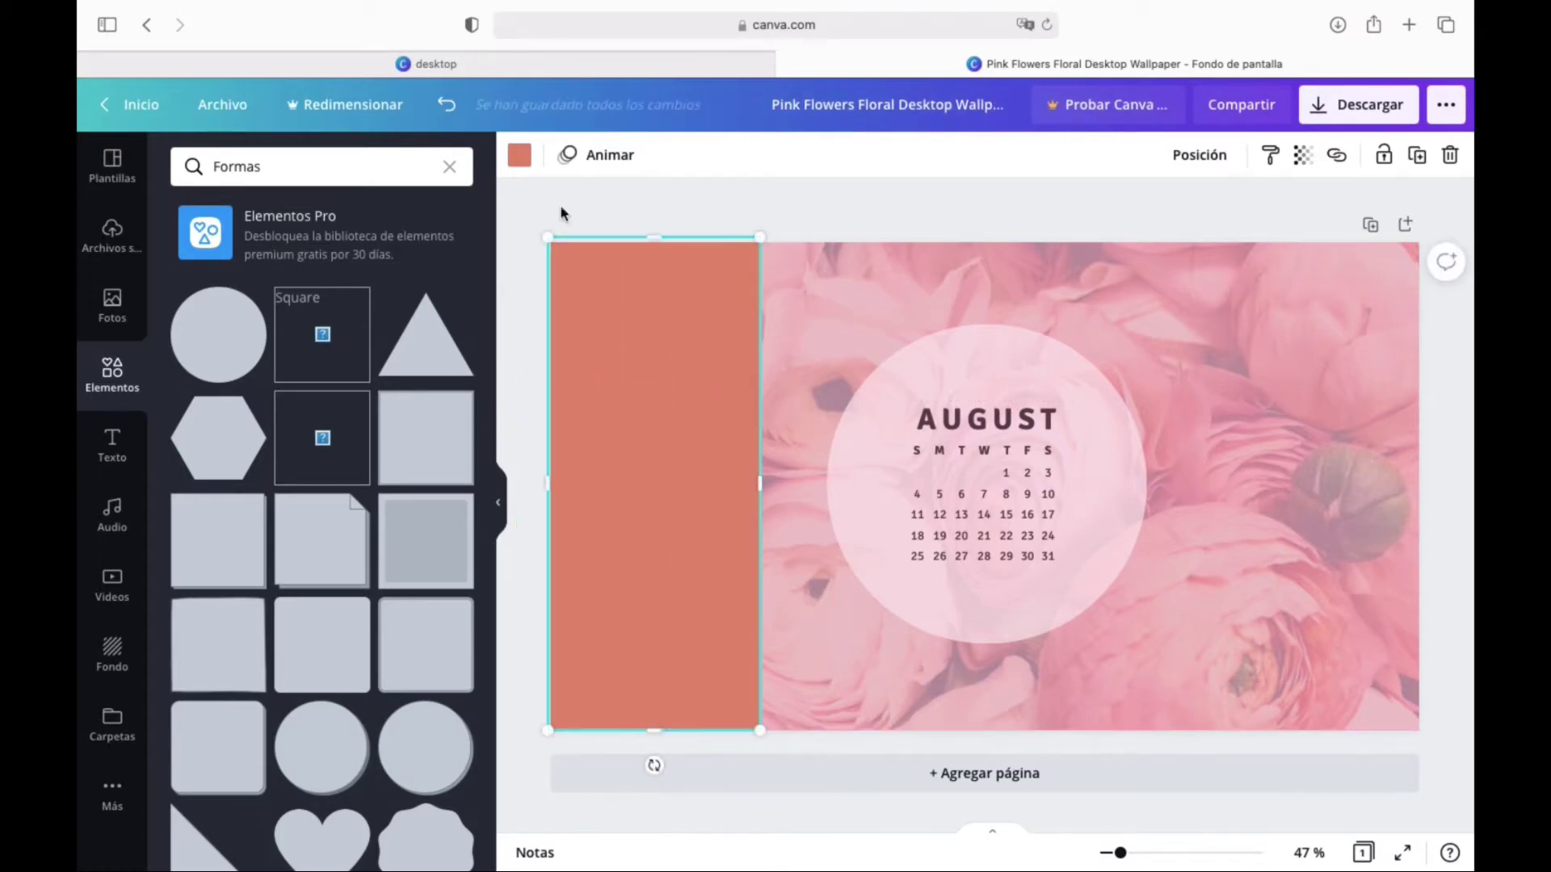
- Colour the side panel pale pink from the photo palette and shift it slightly past the wallpaper's left edge
{"action": "left_click", "coordinate": [521, 158]}
{"action": "left_click", "coordinate": [250, 506]}
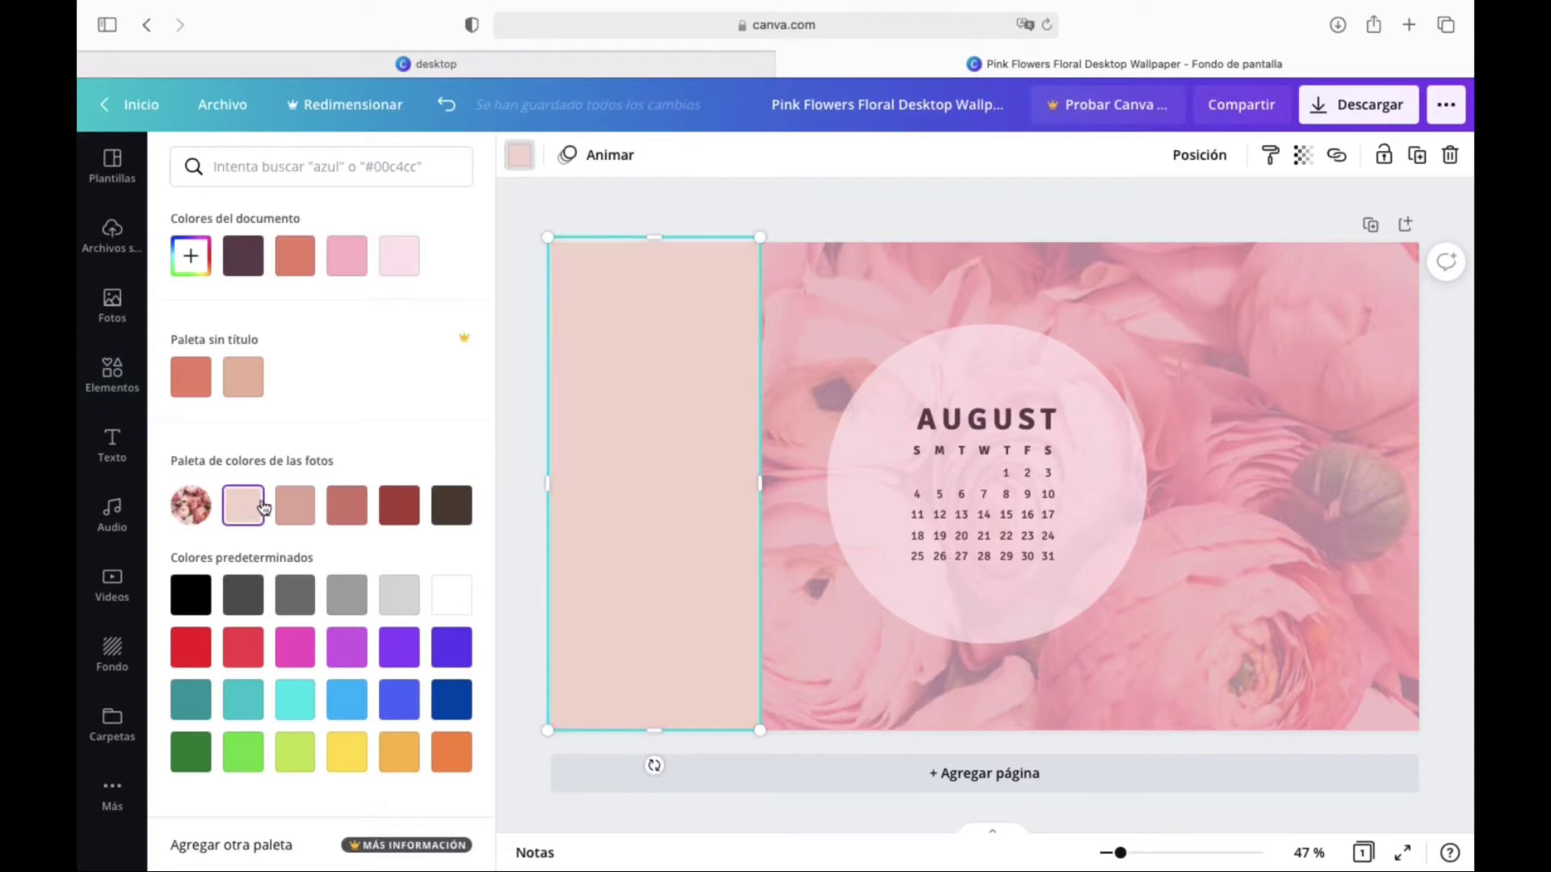
{"action": "left_click", "coordinate": [454, 596]}
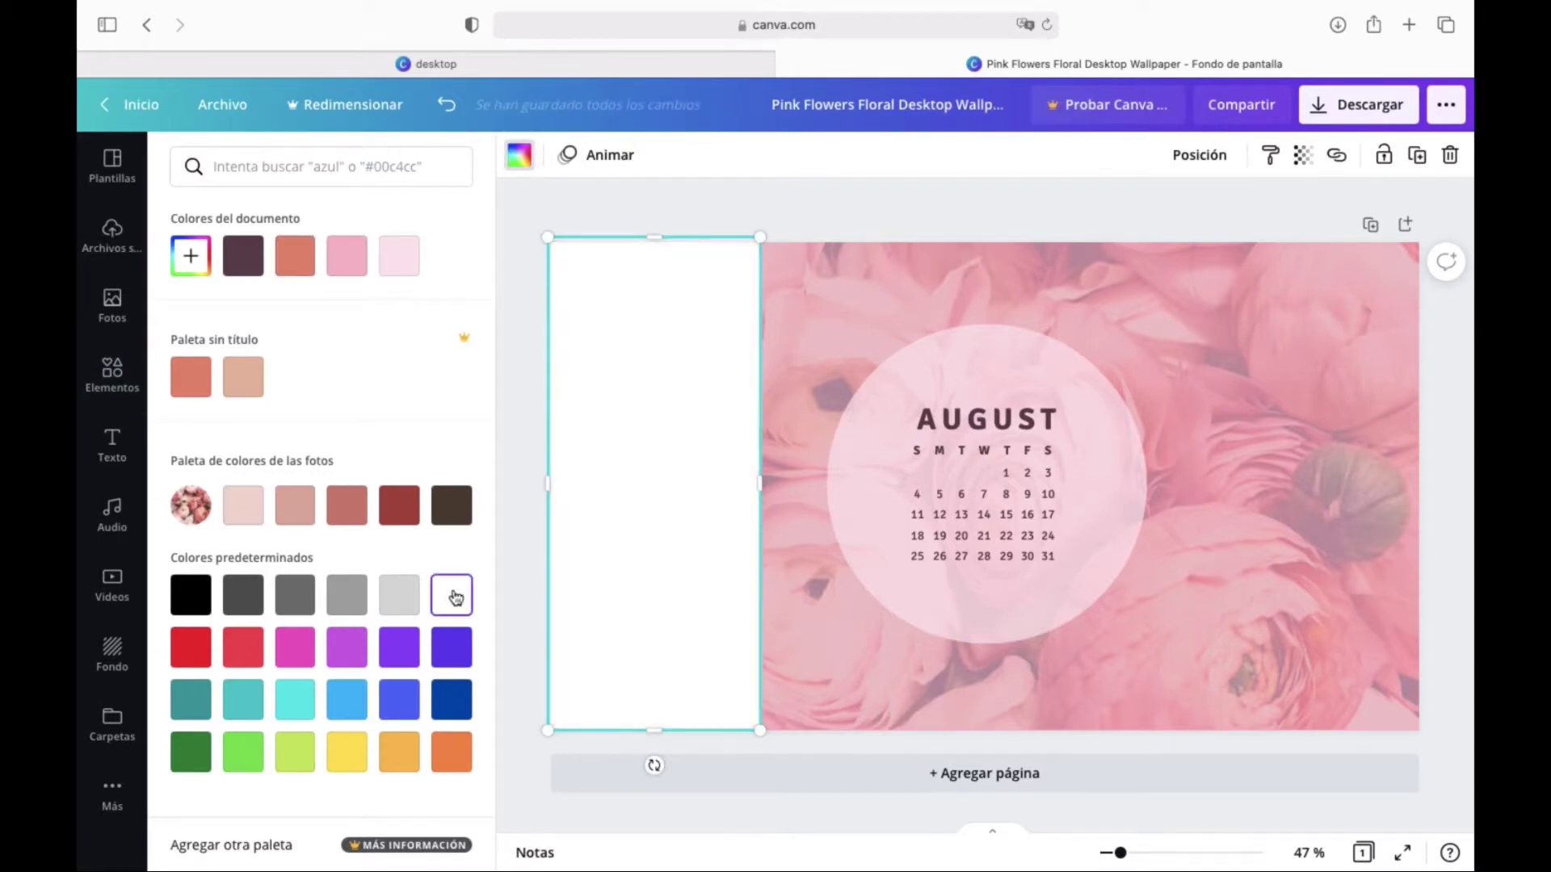
{"action": "left_click", "coordinate": [240, 504]}
{"action": "left_click_drag", "start_coordinate": [583, 439], "coordinate": [637, 453]}
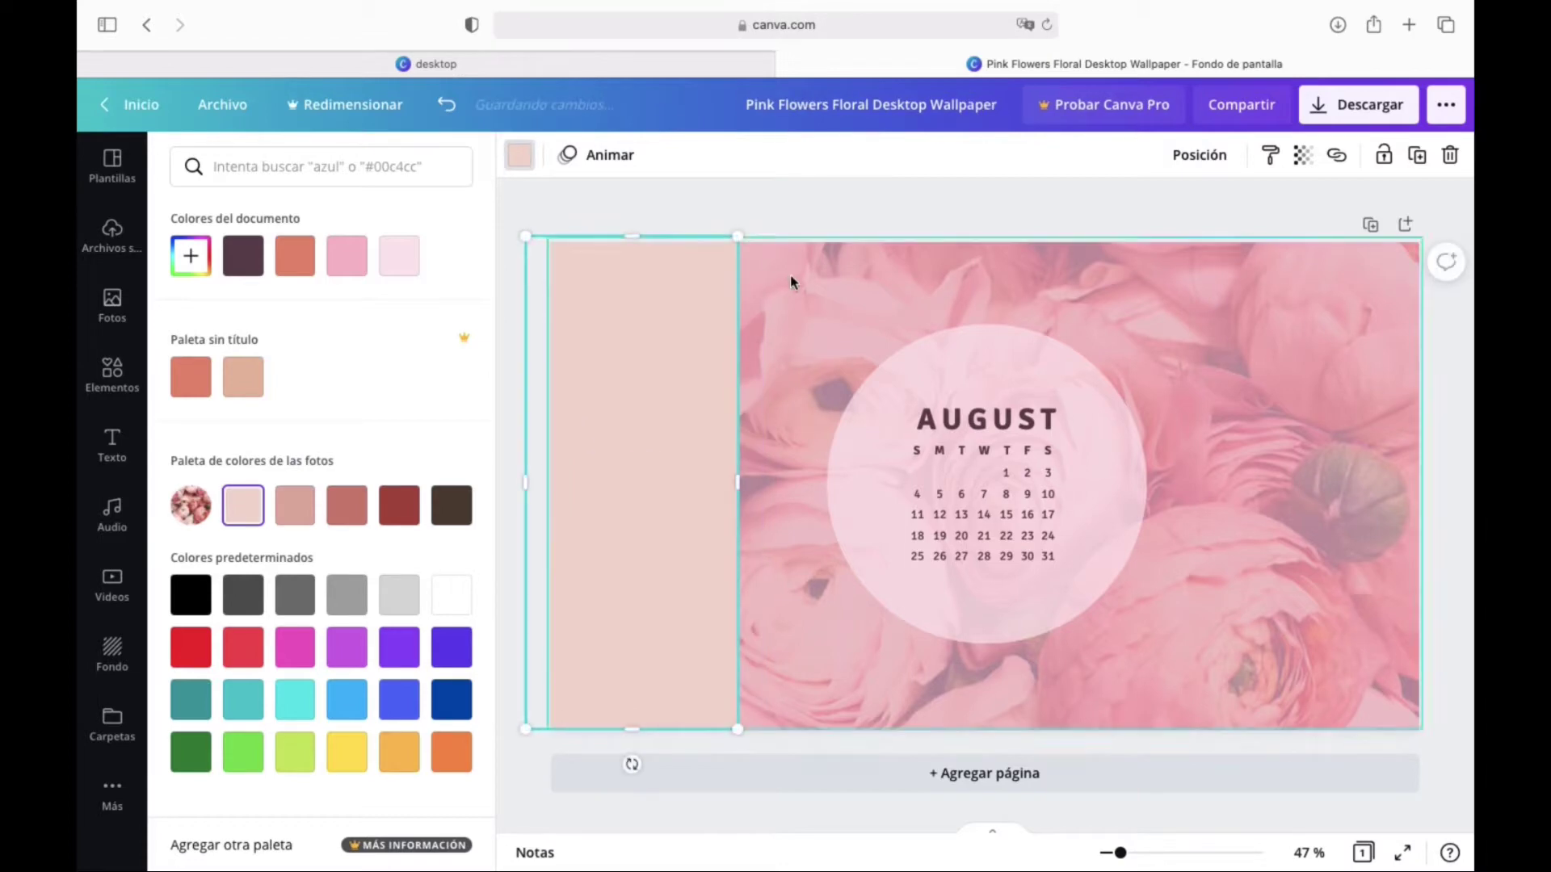
{"action": "left_click", "coordinate": [775, 215]}
- Add the recently used "All you need is love" text combination and place it partly over the side panel
{"action": "left_click", "coordinate": [112, 444]}
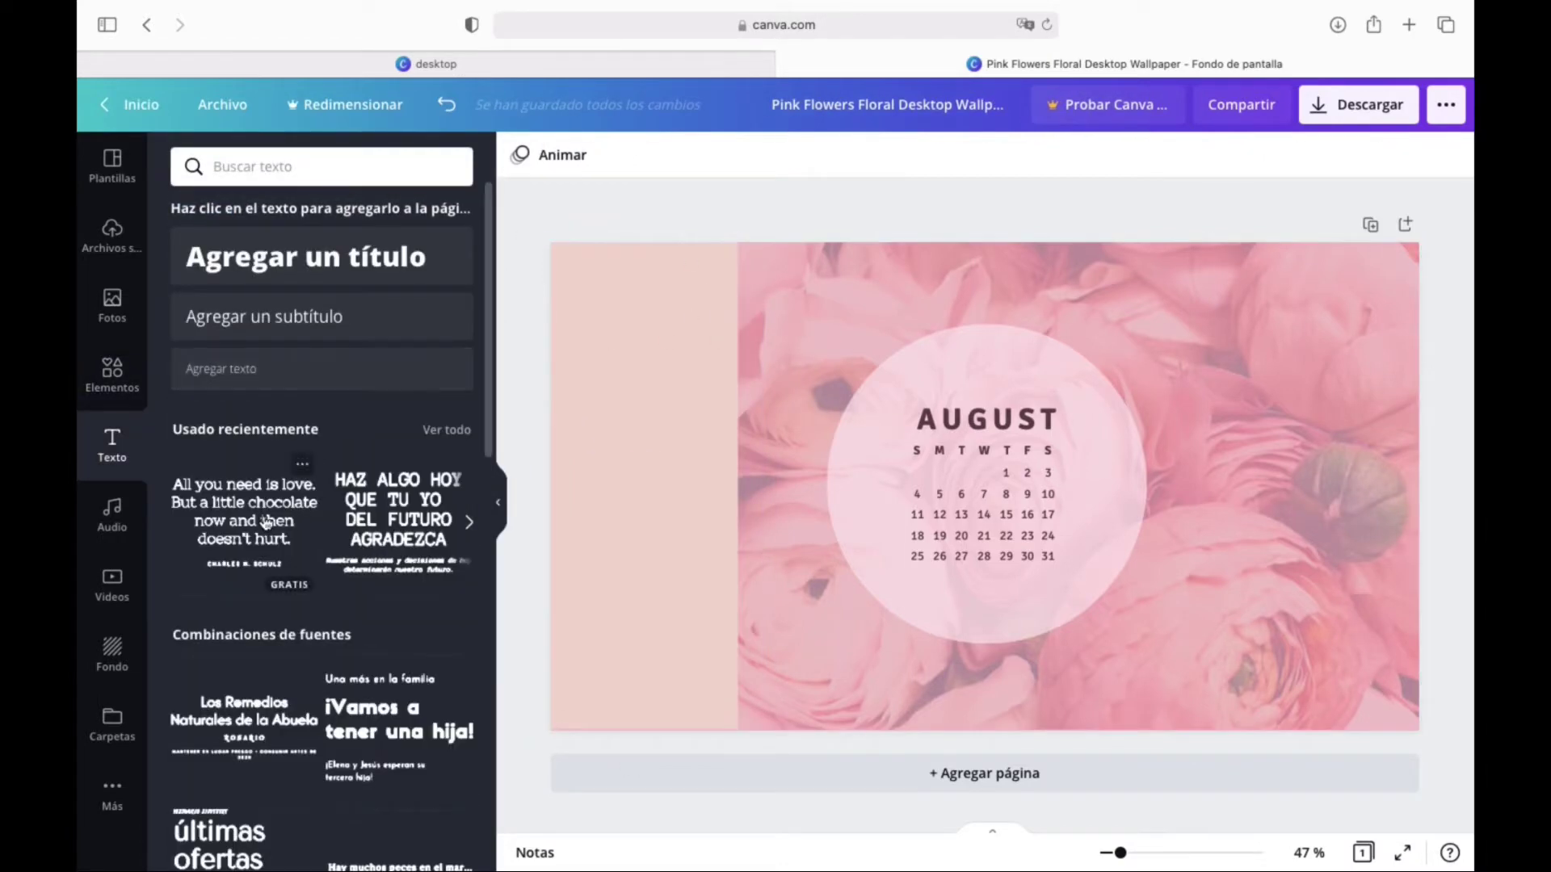
{"action": "left_click_drag", "start_coordinate": [267, 523], "coordinate": [827, 380]}
{"action": "left_click_drag", "start_coordinate": [972, 501], "coordinate": [747, 439]}
- Ungroup the quote text combination and delete its author line
{"action": "left_click", "coordinate": [1266, 159]}
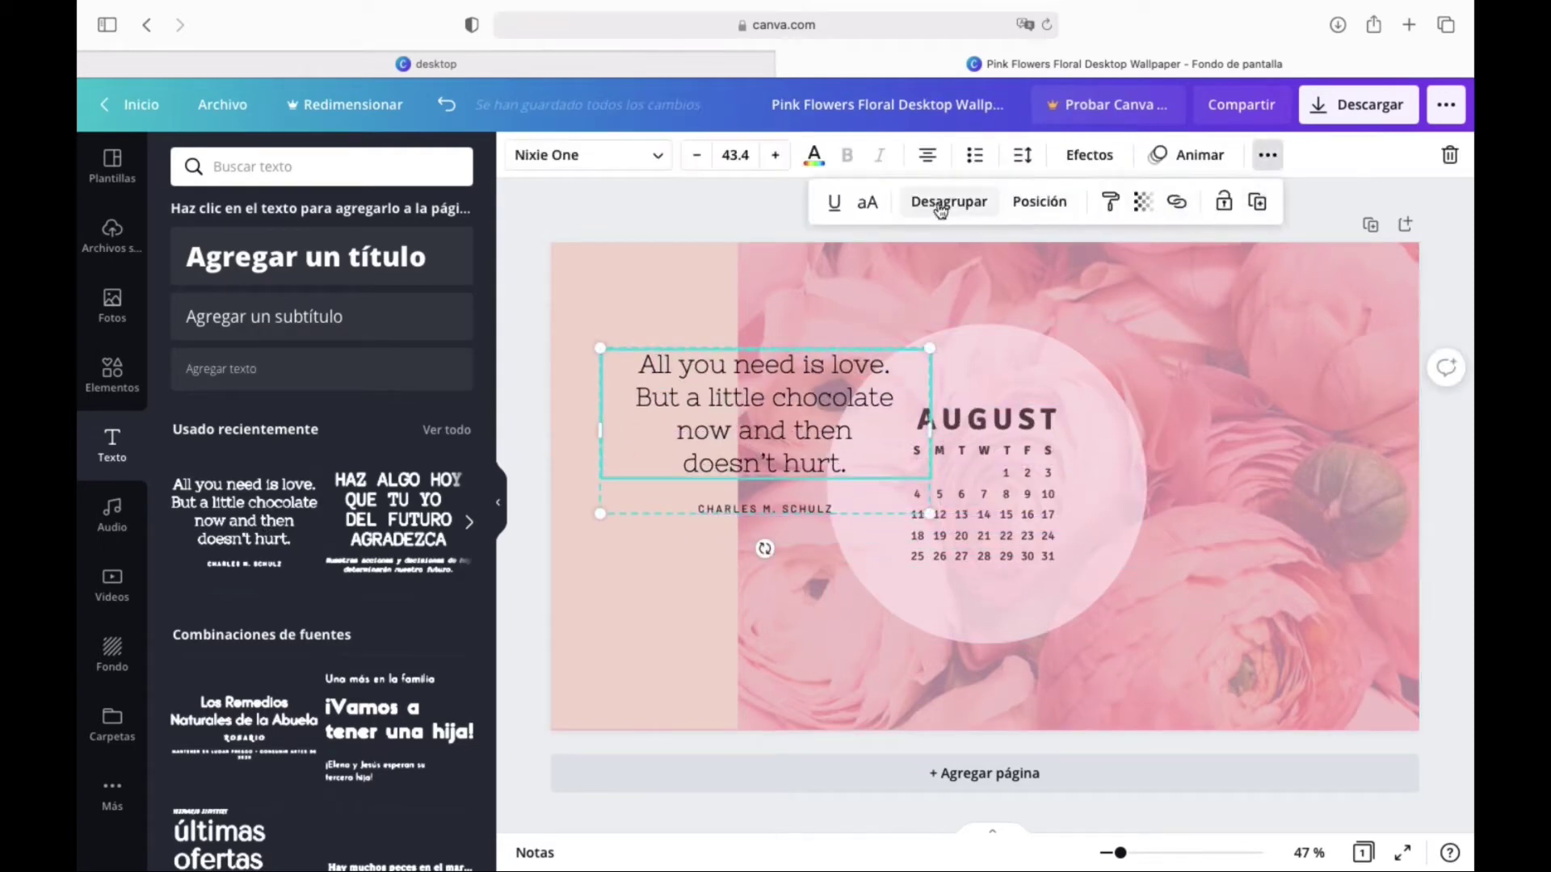
{"action": "left_click", "coordinate": [941, 203]}
{"action": "left_click", "coordinate": [960, 308]}
{"action": "left_click", "coordinate": [872, 436]}
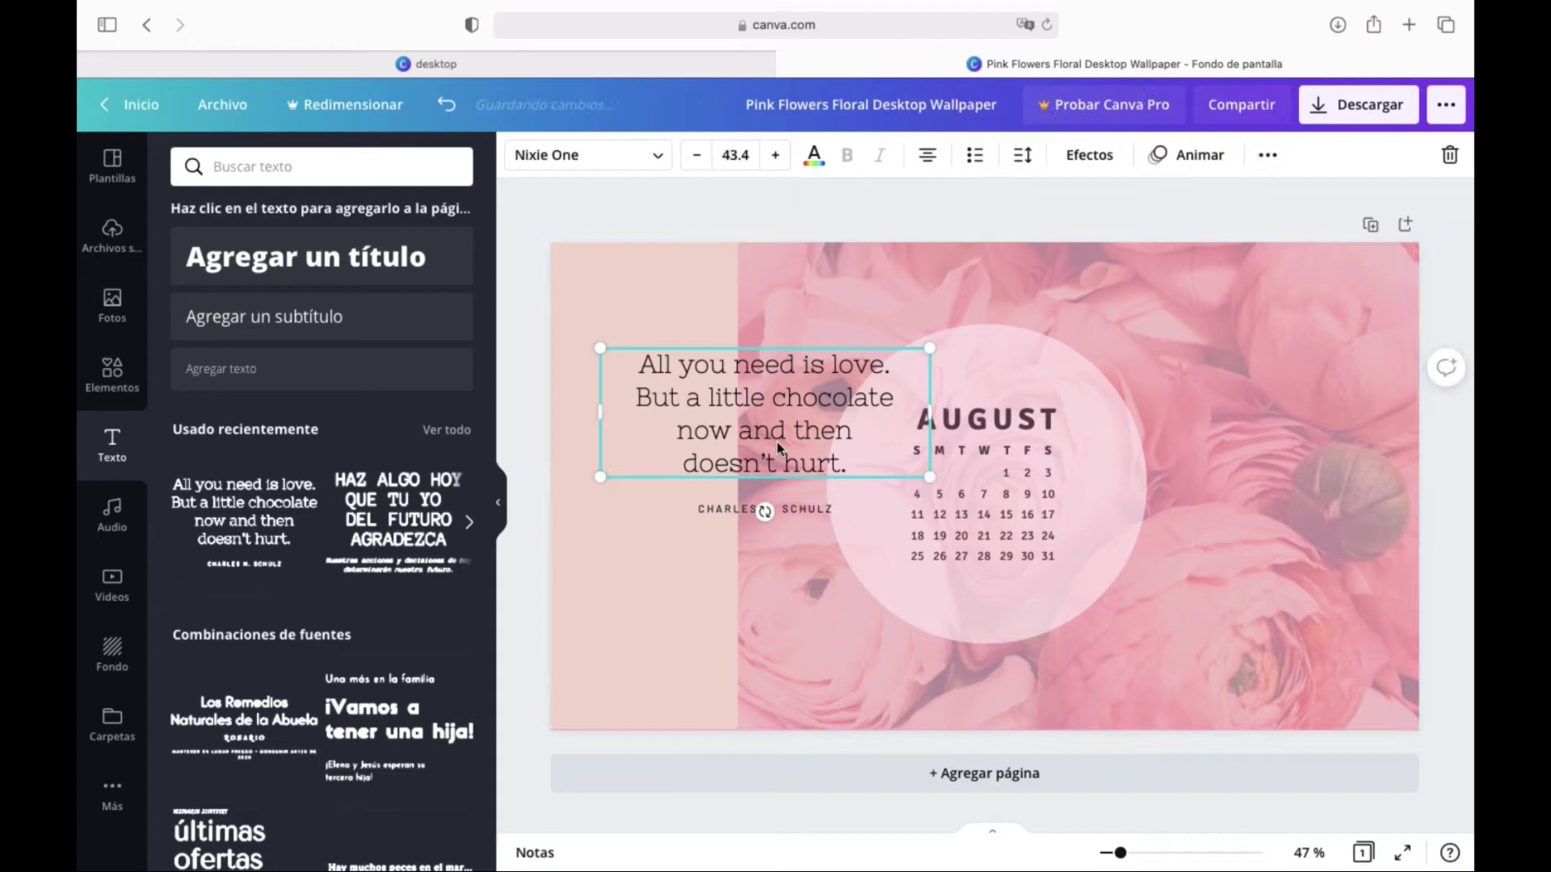
{"action": "left_click", "coordinate": [802, 505]}
{"action": "key", "text": "Delete"}
- Replace the quote with APPS and position it as a heading at the top of the side panel
{"action": "left_click", "coordinate": [861, 456]}
{"action": "left_click", "coordinate": [861, 455]}
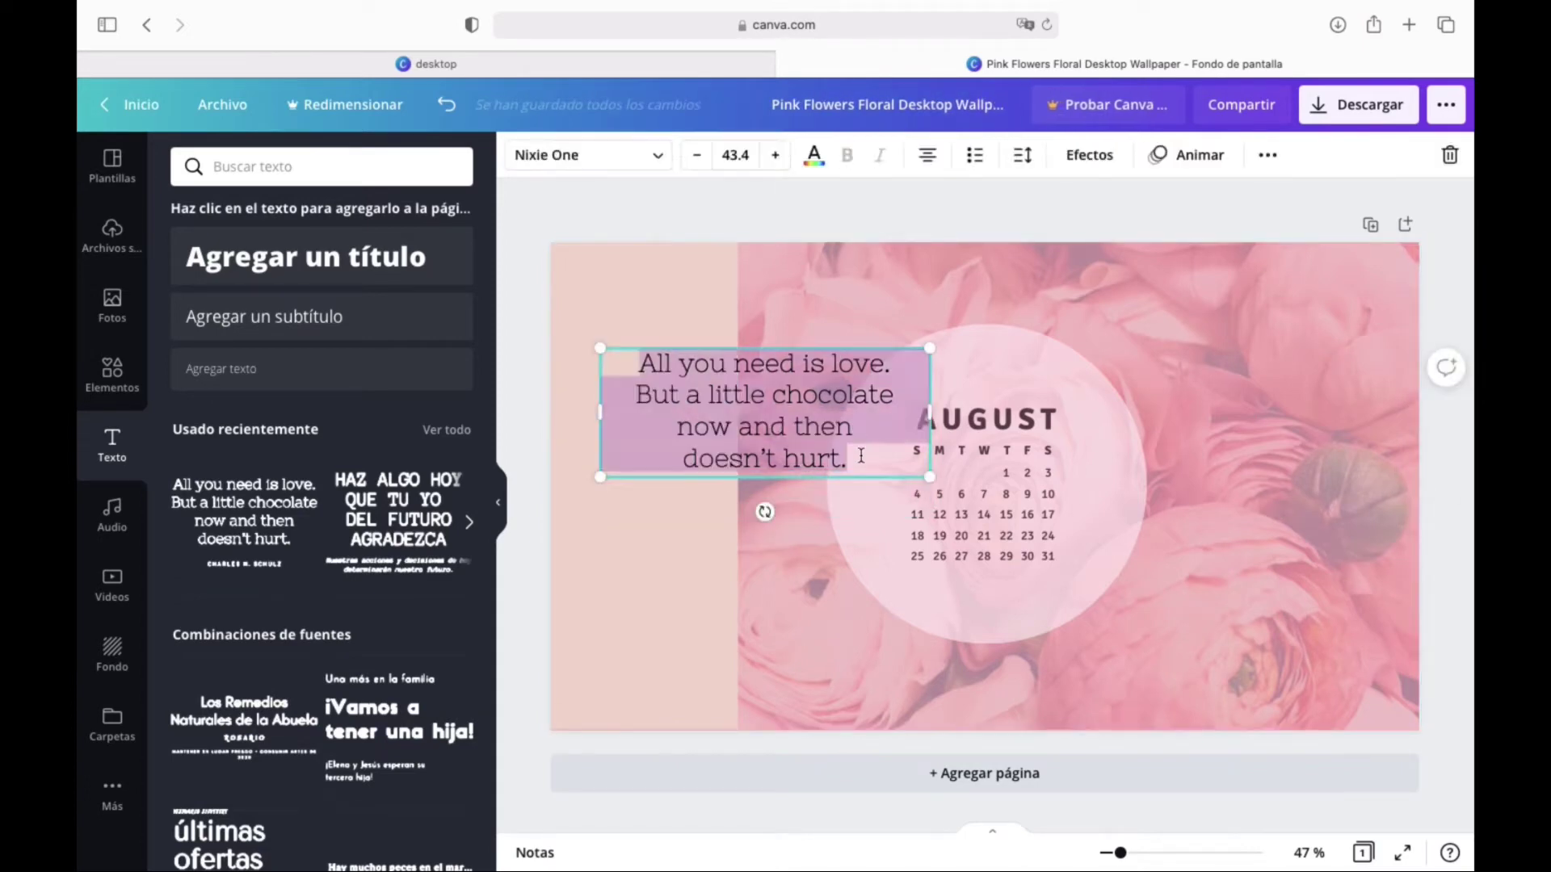
{"action": "key", "text": "BackSpace"}
{"action": "type", "text": "APPS"}
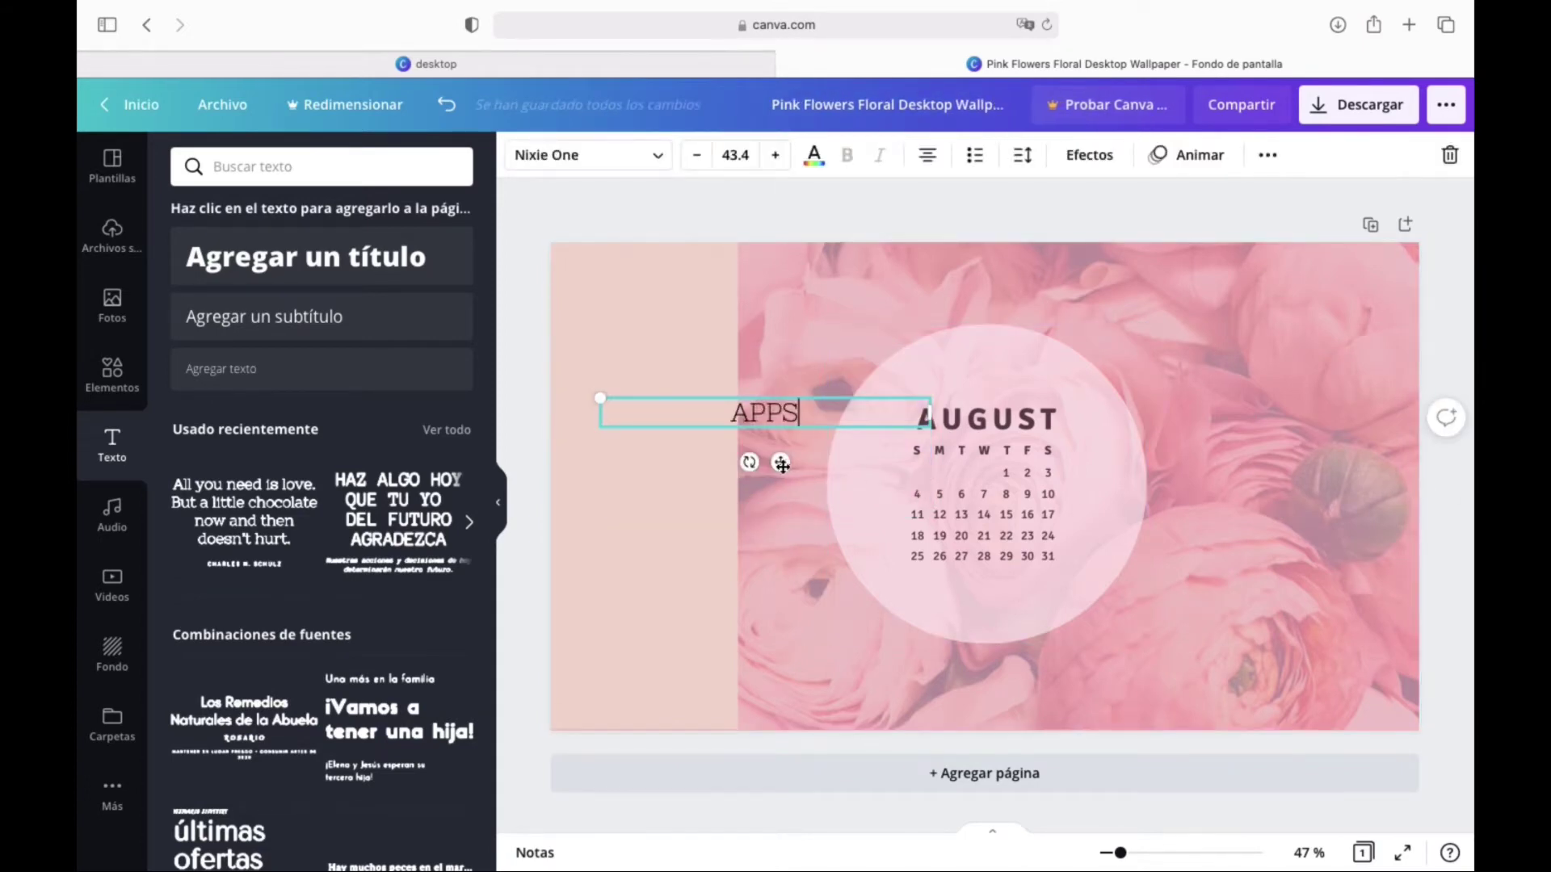
{"action": "left_click_drag", "start_coordinate": [781, 463], "coordinate": [651, 329]}
{"action": "key", "text": "Escape"}
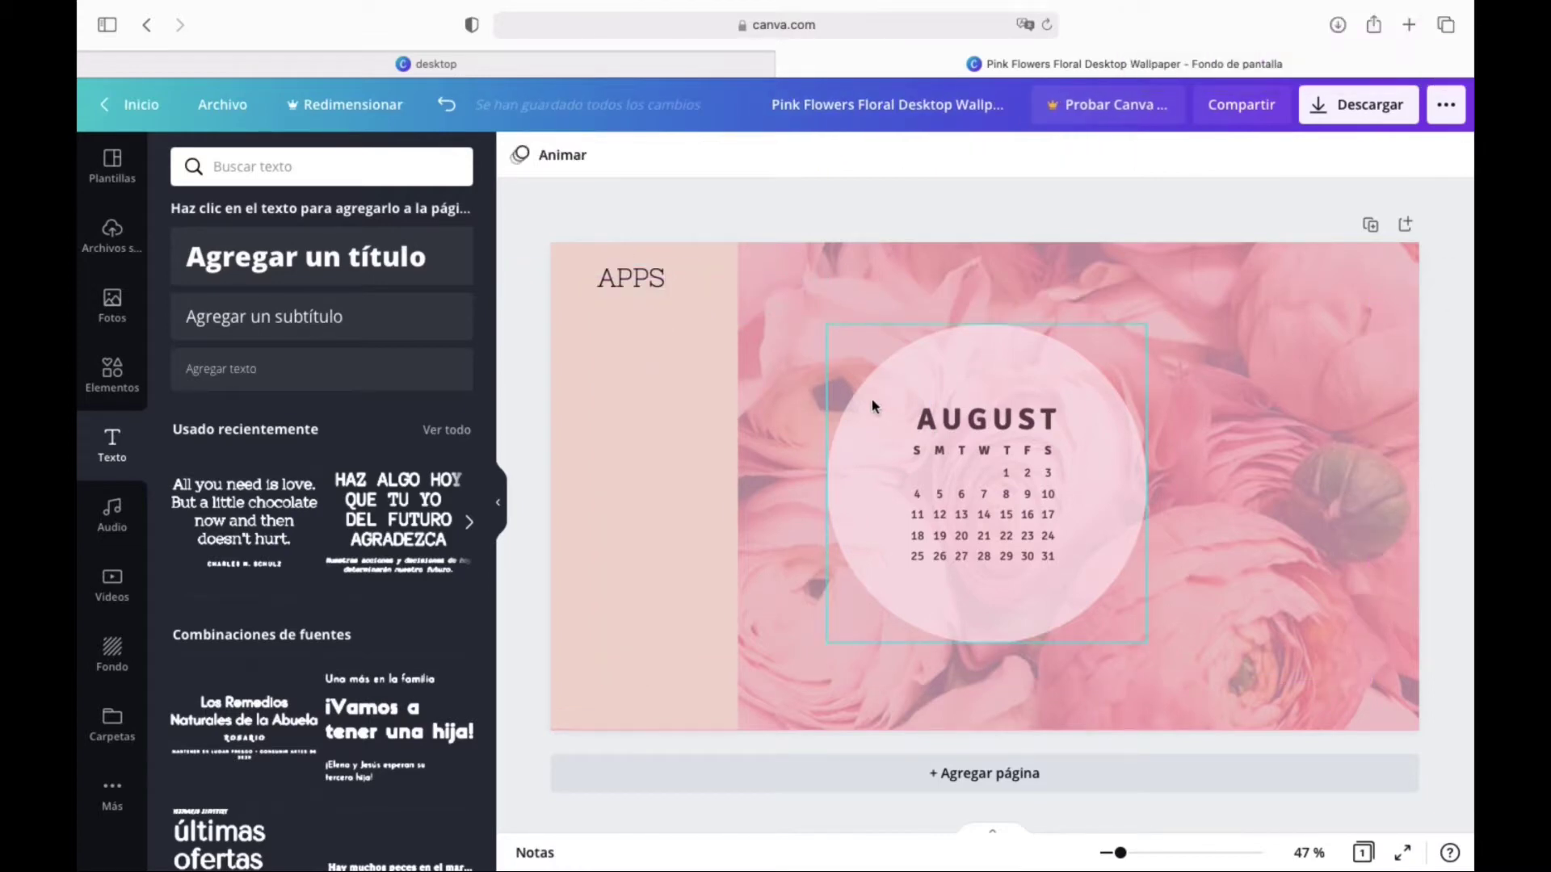
- Shrink the translucent circle behind the calendar and move it to the wallpaper's lower right corner
{"action": "left_click_drag", "start_coordinate": [874, 404], "coordinate": [1149, 410]}
{"action": "left_click_drag", "start_coordinate": [1101, 329], "coordinate": [1222, 440]}
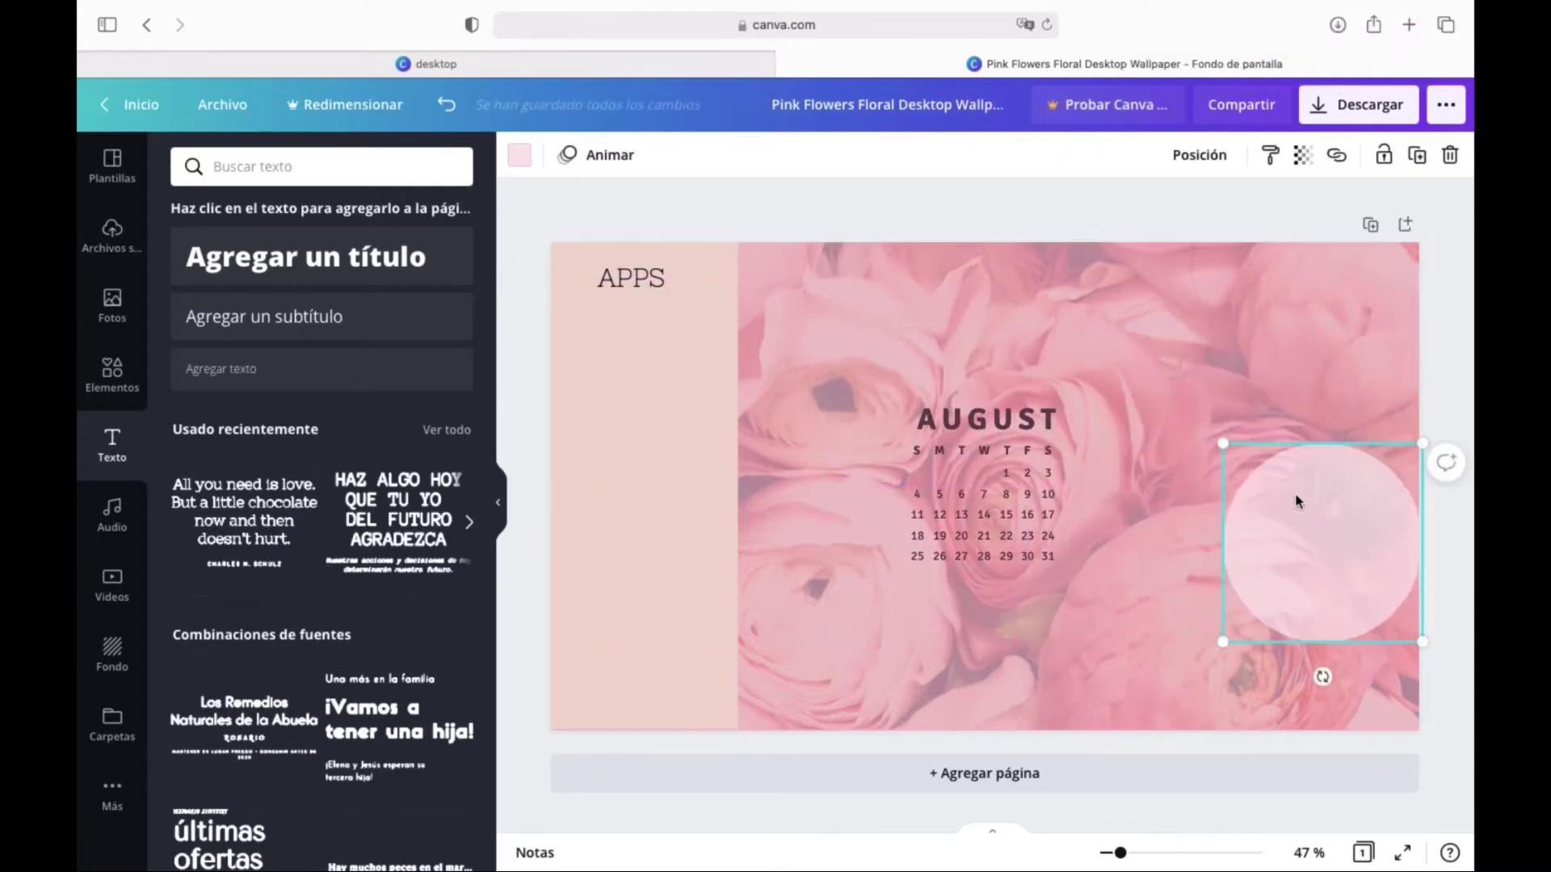
{"action": "left_click_drag", "start_coordinate": [1297, 498], "coordinate": [1273, 546]}
- Move the AUGUST heading into the upper part of the relocated circle
{"action": "left_click", "coordinate": [918, 410]}
{"action": "left_click_drag", "start_coordinate": [918, 404], "coordinate": [1228, 536]}
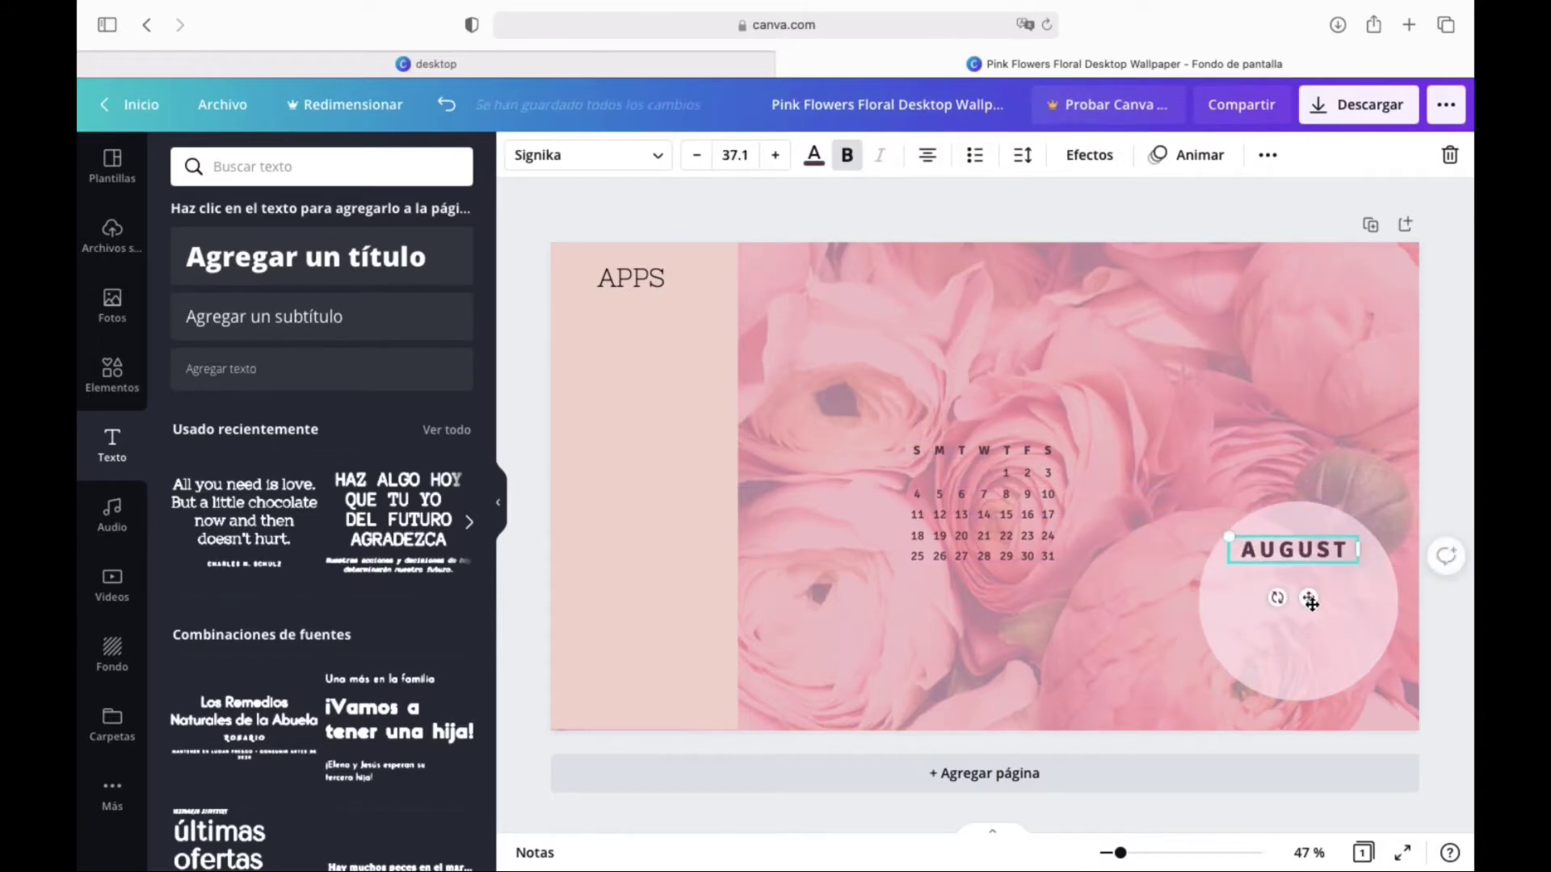
{"action": "left_click_drag", "start_coordinate": [1310, 602], "coordinate": [1309, 592]}
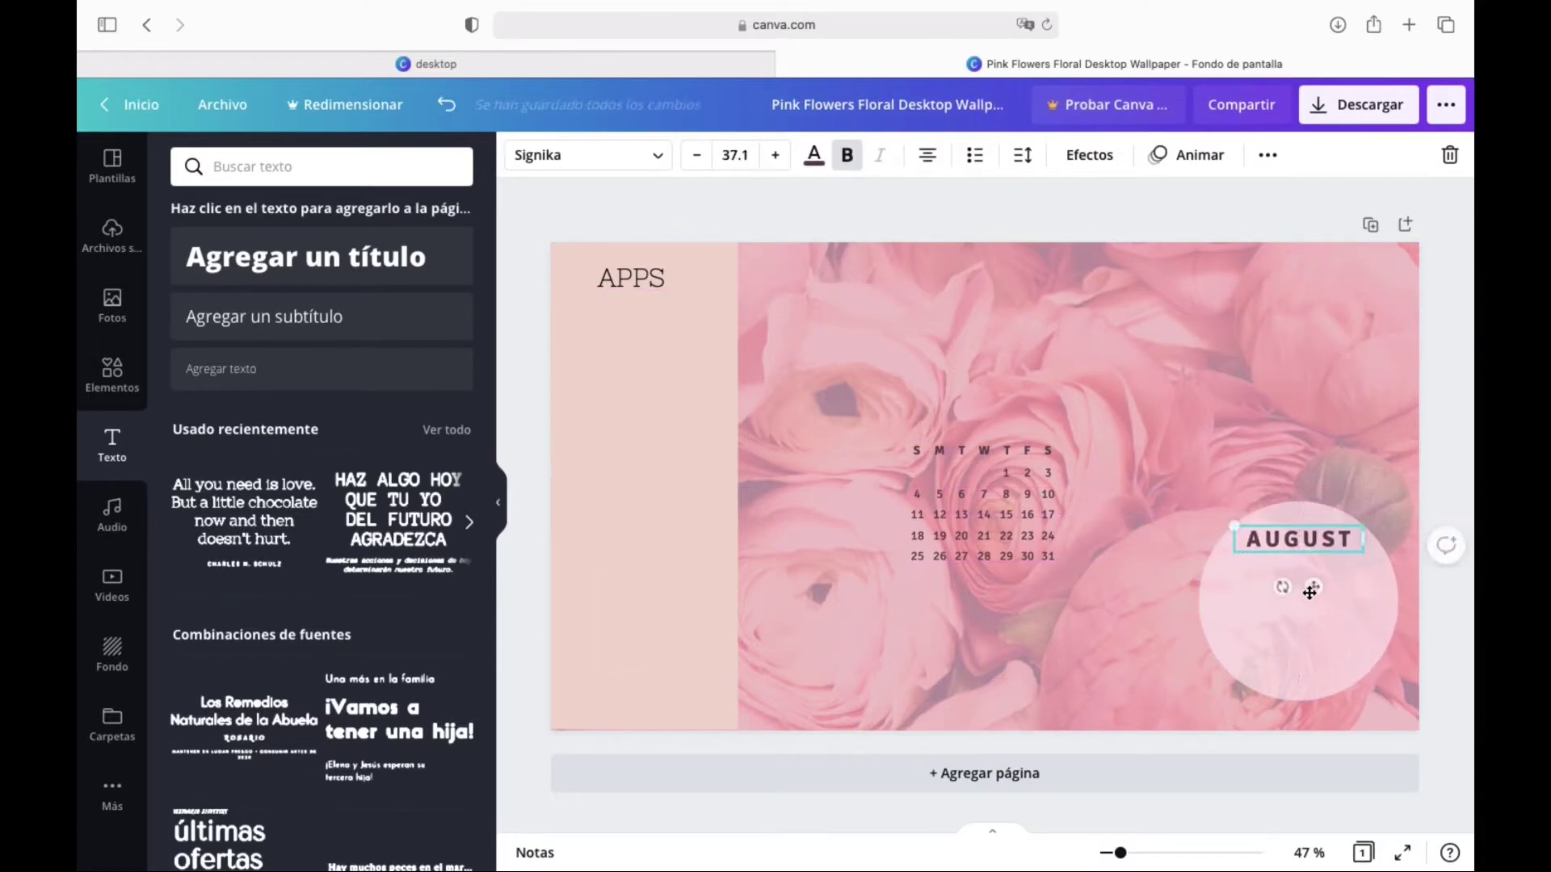
- Move the date column starting with 3 and the weekday letter row into the circle beneath the AUGUST heading
{"action": "left_click", "coordinate": [1004, 476]}
{"action": "left_click", "coordinate": [1047, 516]}
{"action": "left_click_drag", "start_coordinate": [1063, 597], "coordinate": [1354, 684]}
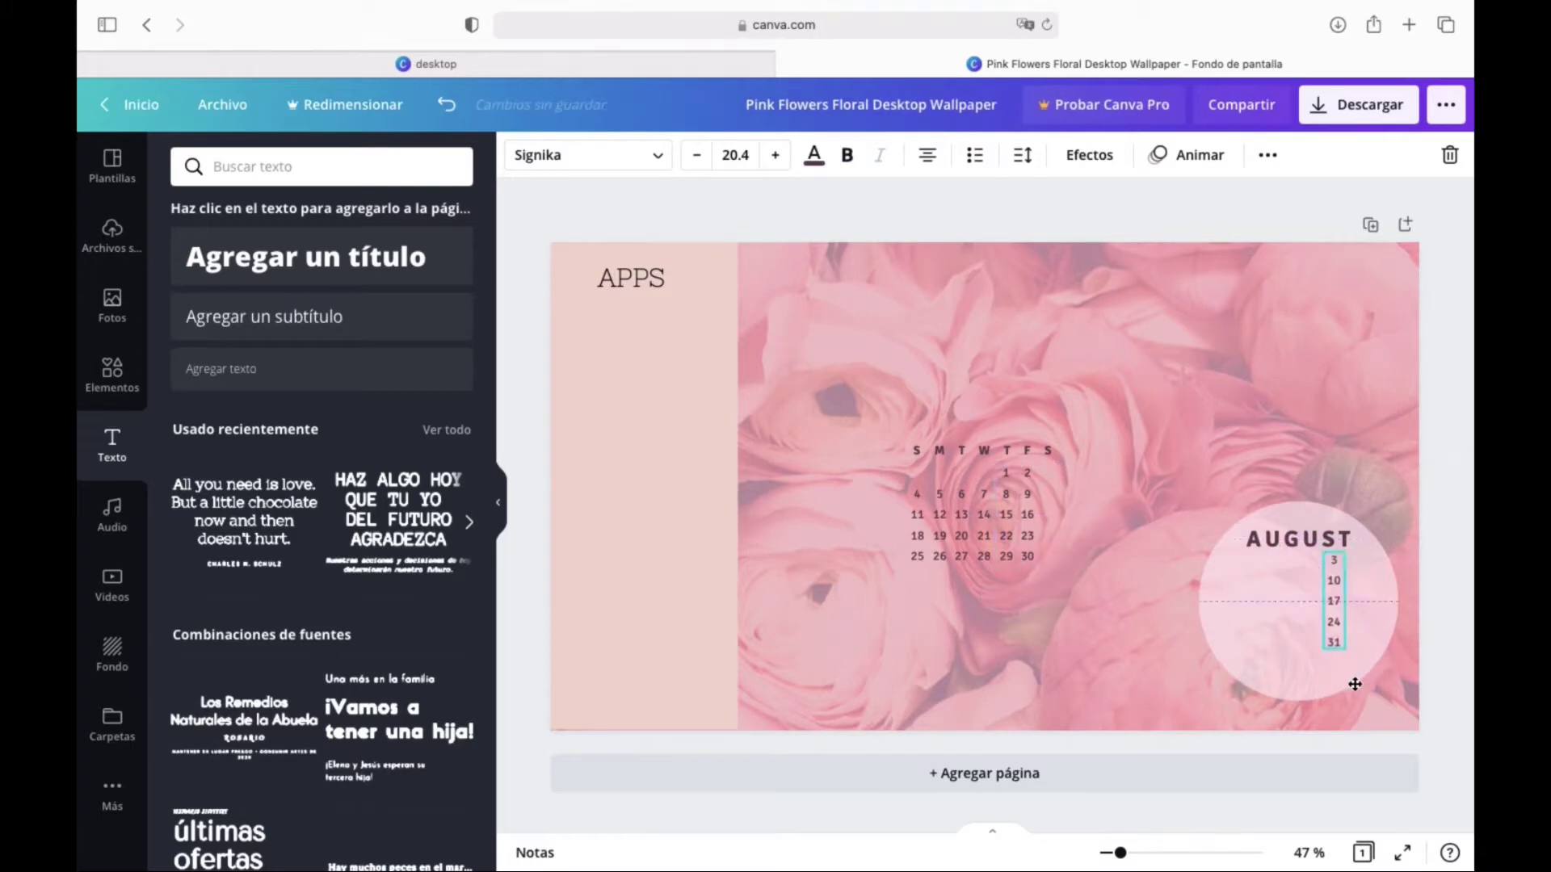
{"action": "left_click", "coordinate": [1065, 447]}
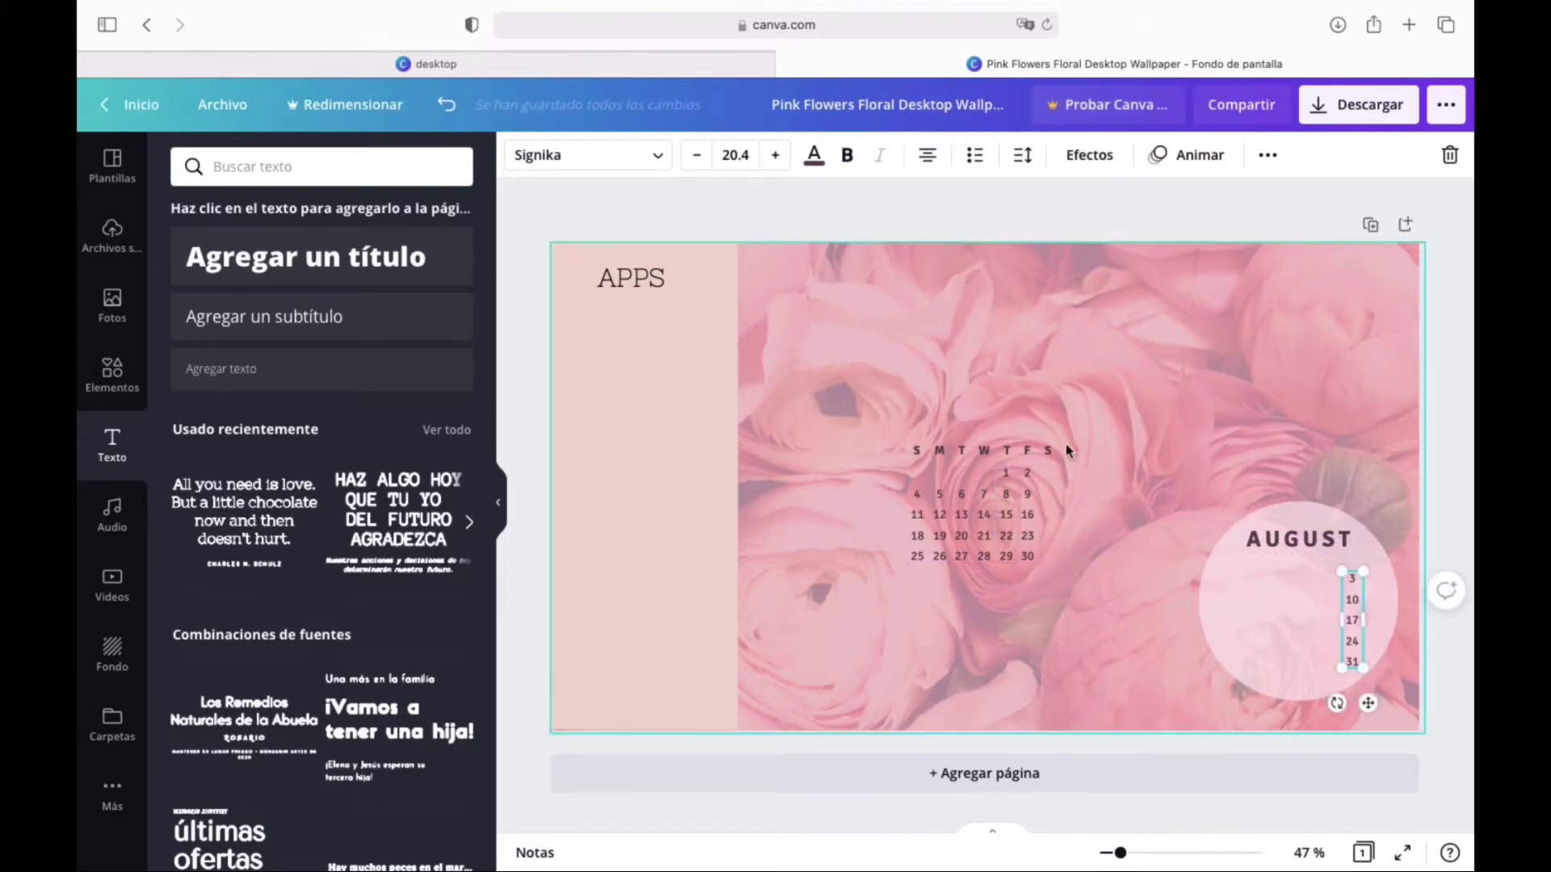
{"action": "left_click_drag", "start_coordinate": [1064, 446], "coordinate": [1352, 562]}
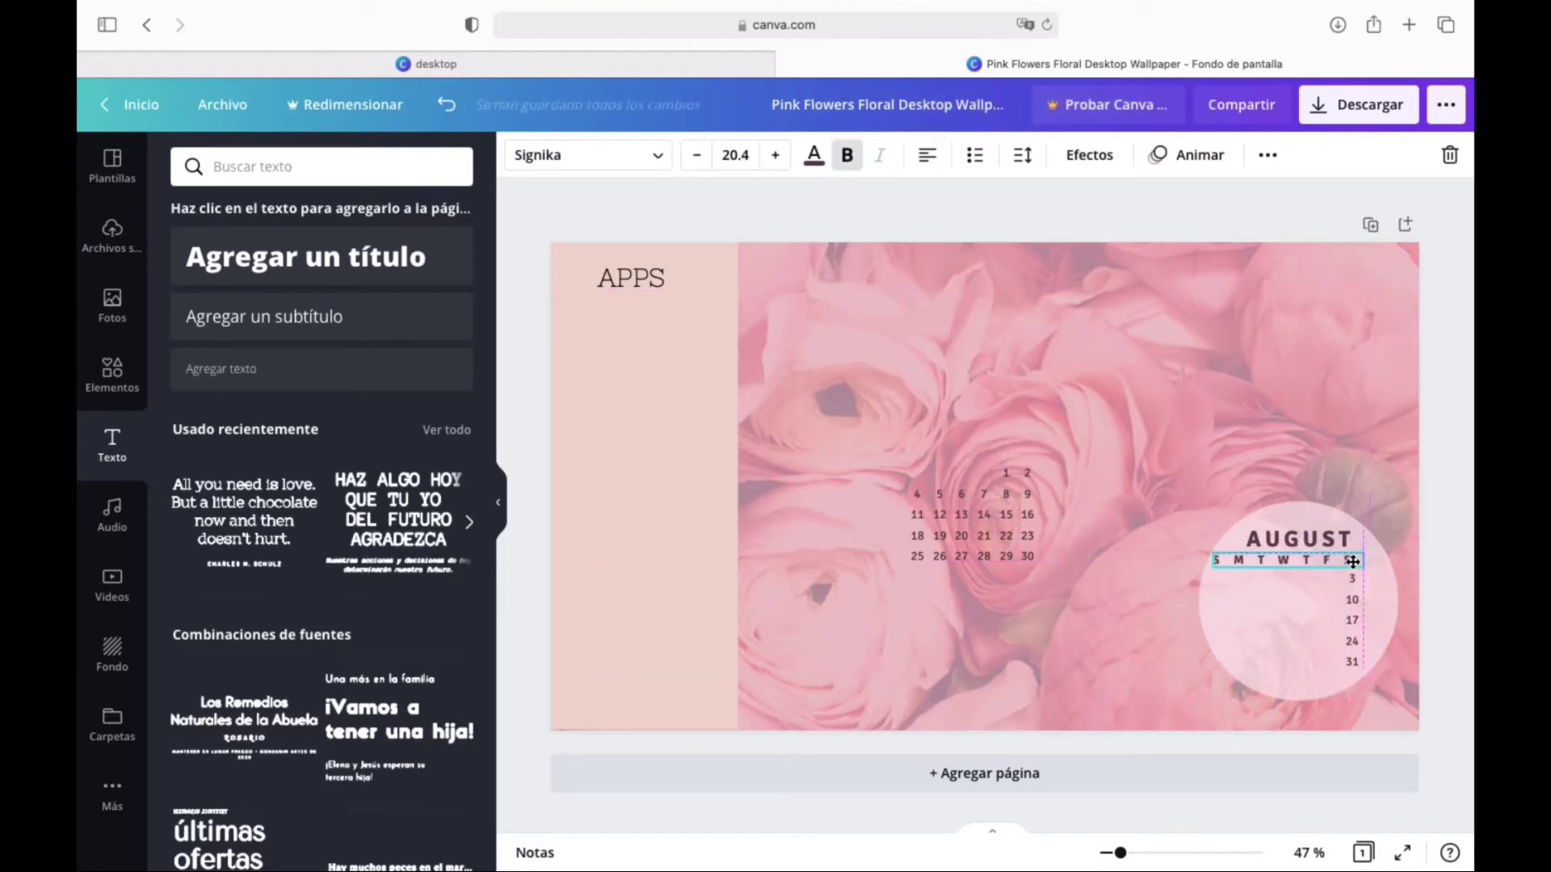
- Arrange the remaining date columns under their weekday letters and enlarge the circle to about 473 × 473
{"action": "left_click_drag", "start_coordinate": [1029, 519], "coordinate": [1292, 658]}
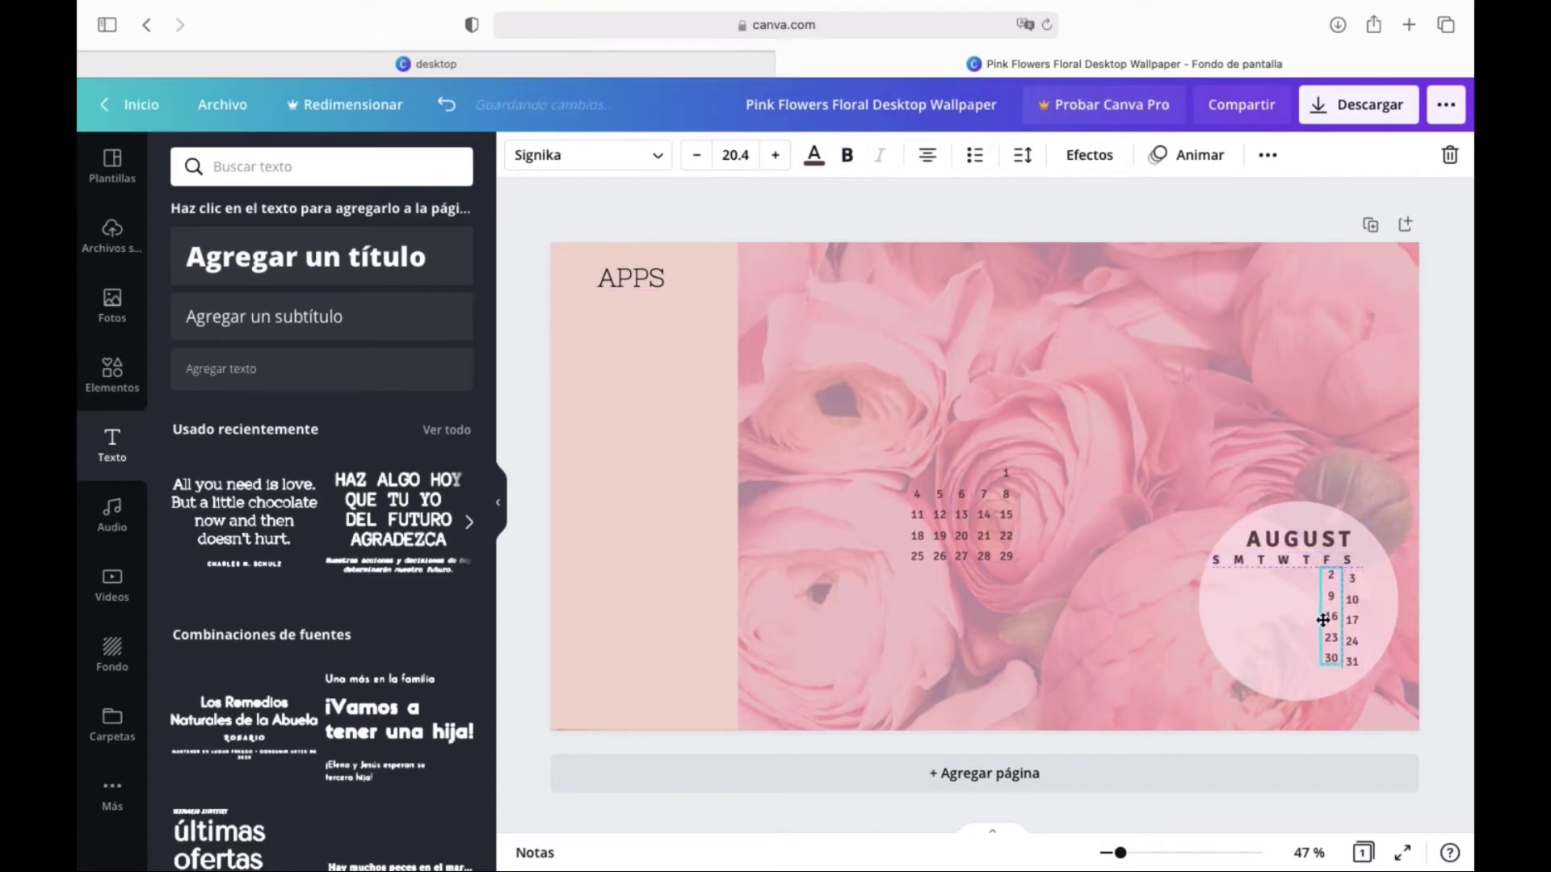
{"action": "left_click_drag", "start_coordinate": [1005, 525], "coordinate": [1309, 637]}
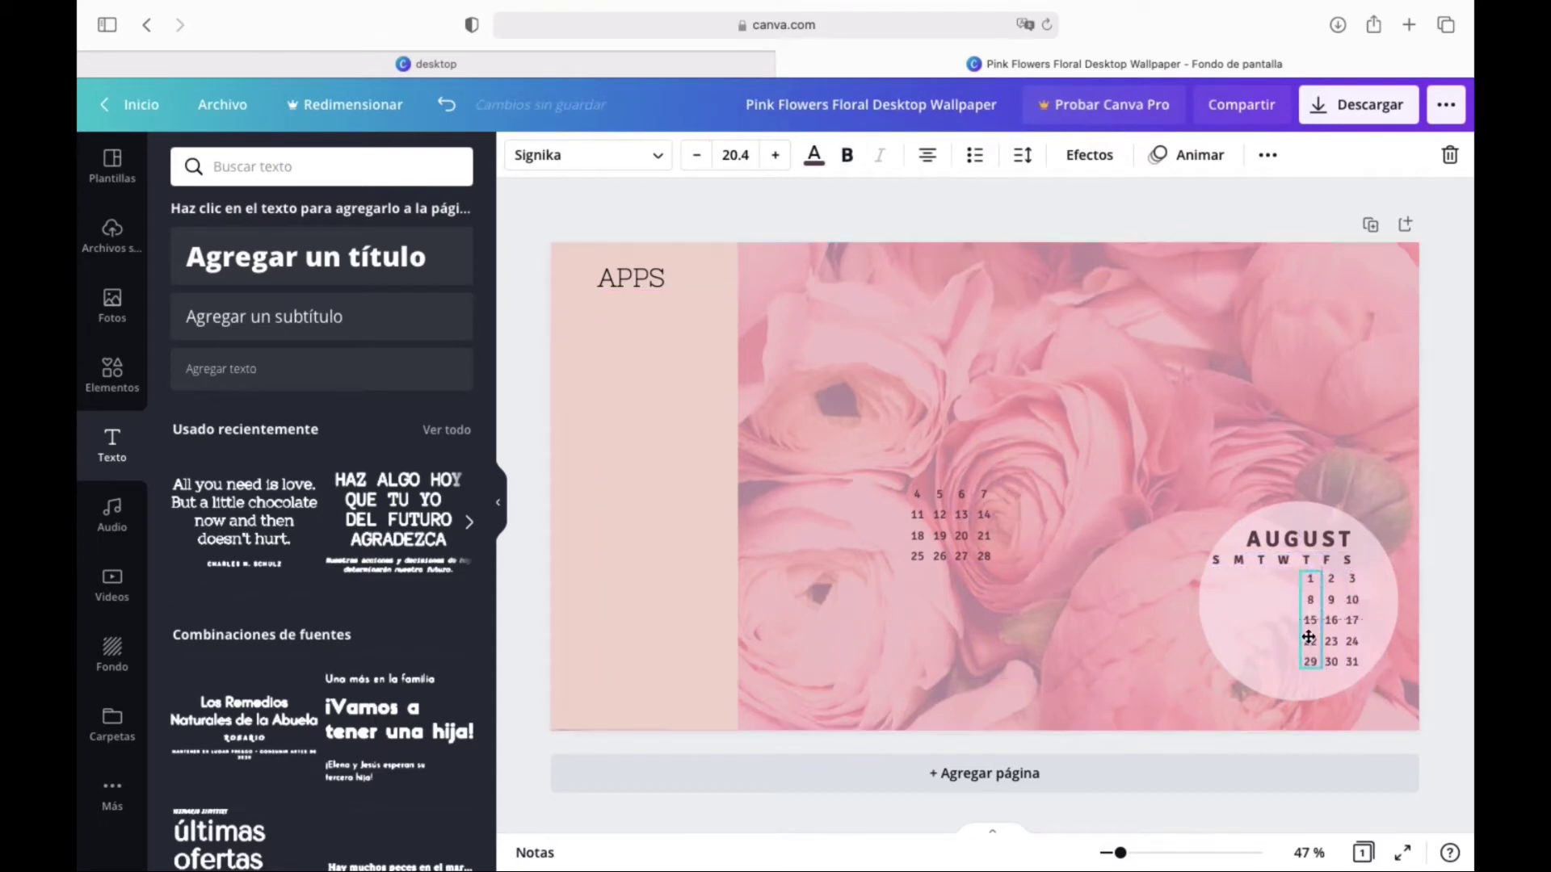
{"action": "left_click_drag", "start_coordinate": [970, 504], "coordinate": [1208, 598]}
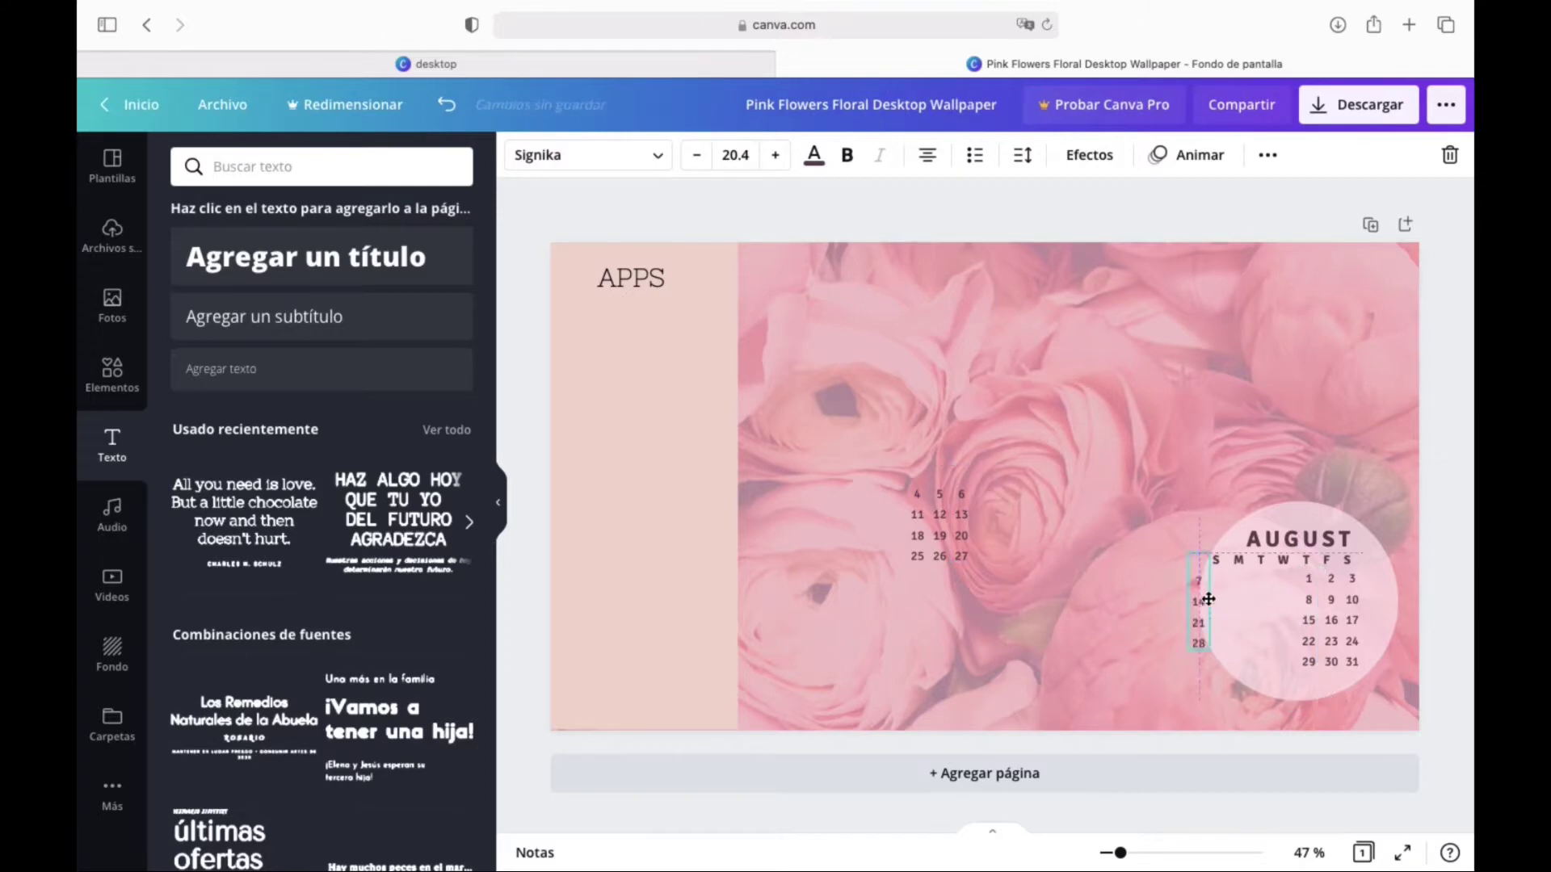
{"action": "left_click_drag", "start_coordinate": [950, 525], "coordinate": [1256, 630]}
{"action": "left_click_drag", "start_coordinate": [924, 545], "coordinate": [1225, 649]}
{"action": "left_click", "coordinate": [1202, 700]}
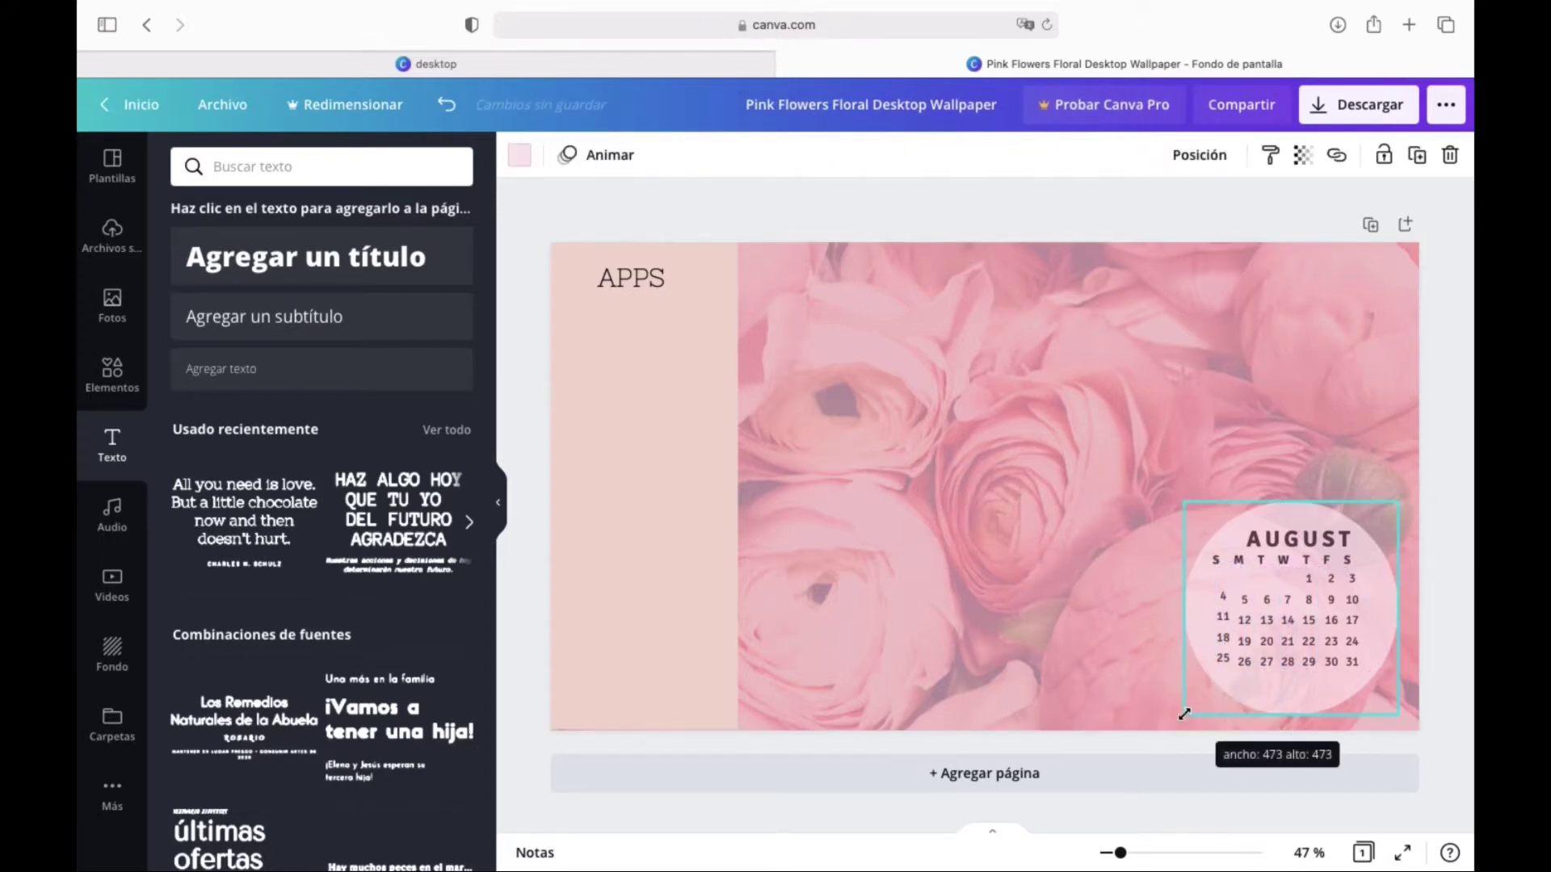
{"action": "left_click", "coordinate": [1442, 637]}
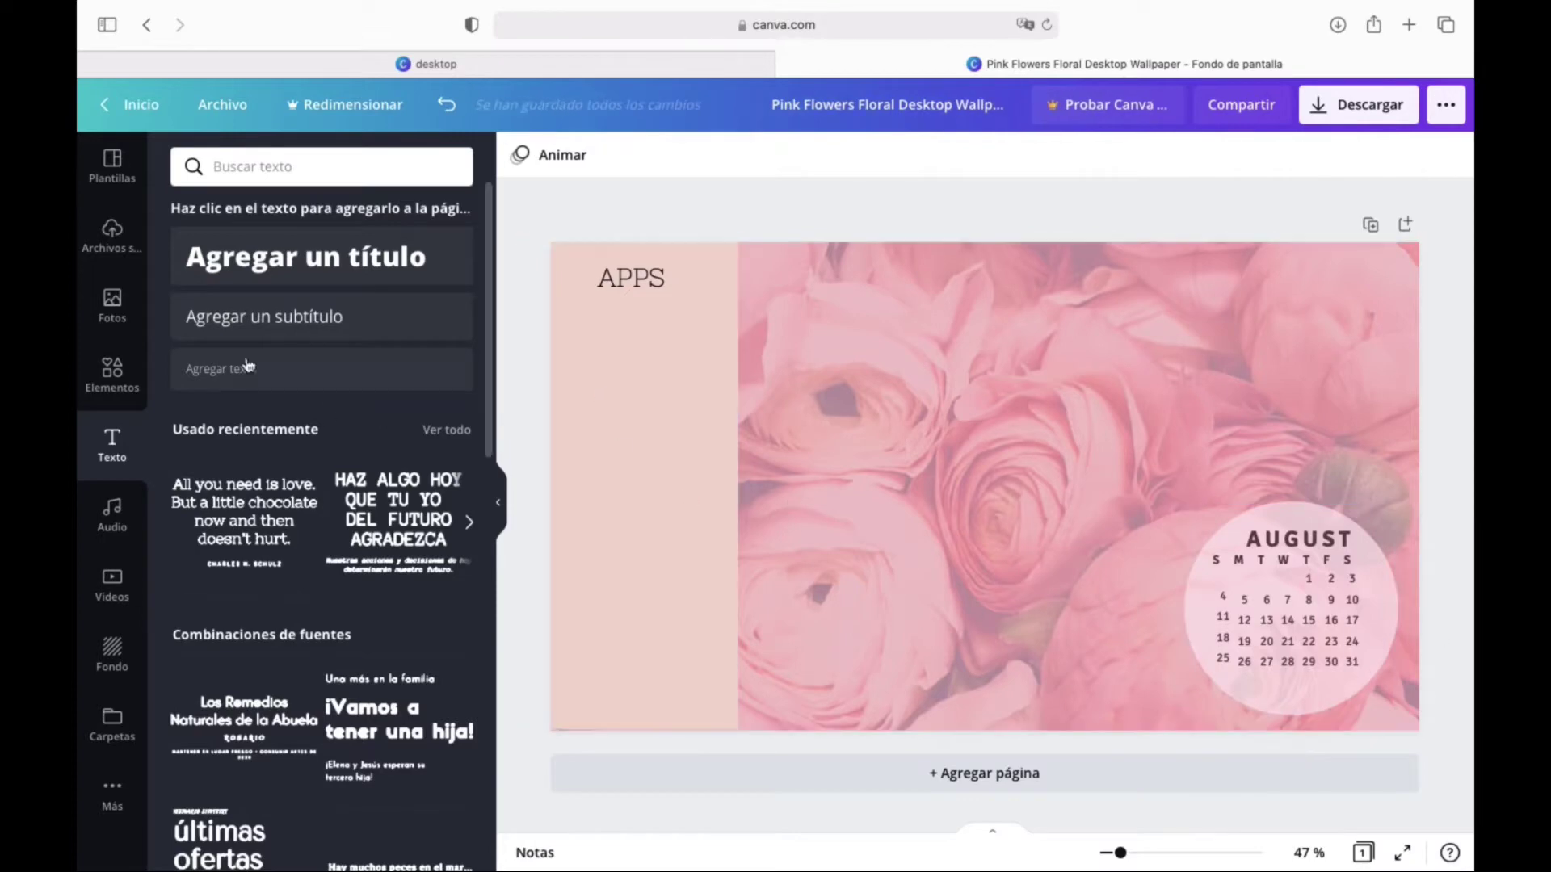
- Insert a square with a shadow edge and reshape it into a tall panel just right of the APPS panel
{"action": "left_click", "coordinate": [134, 371]}
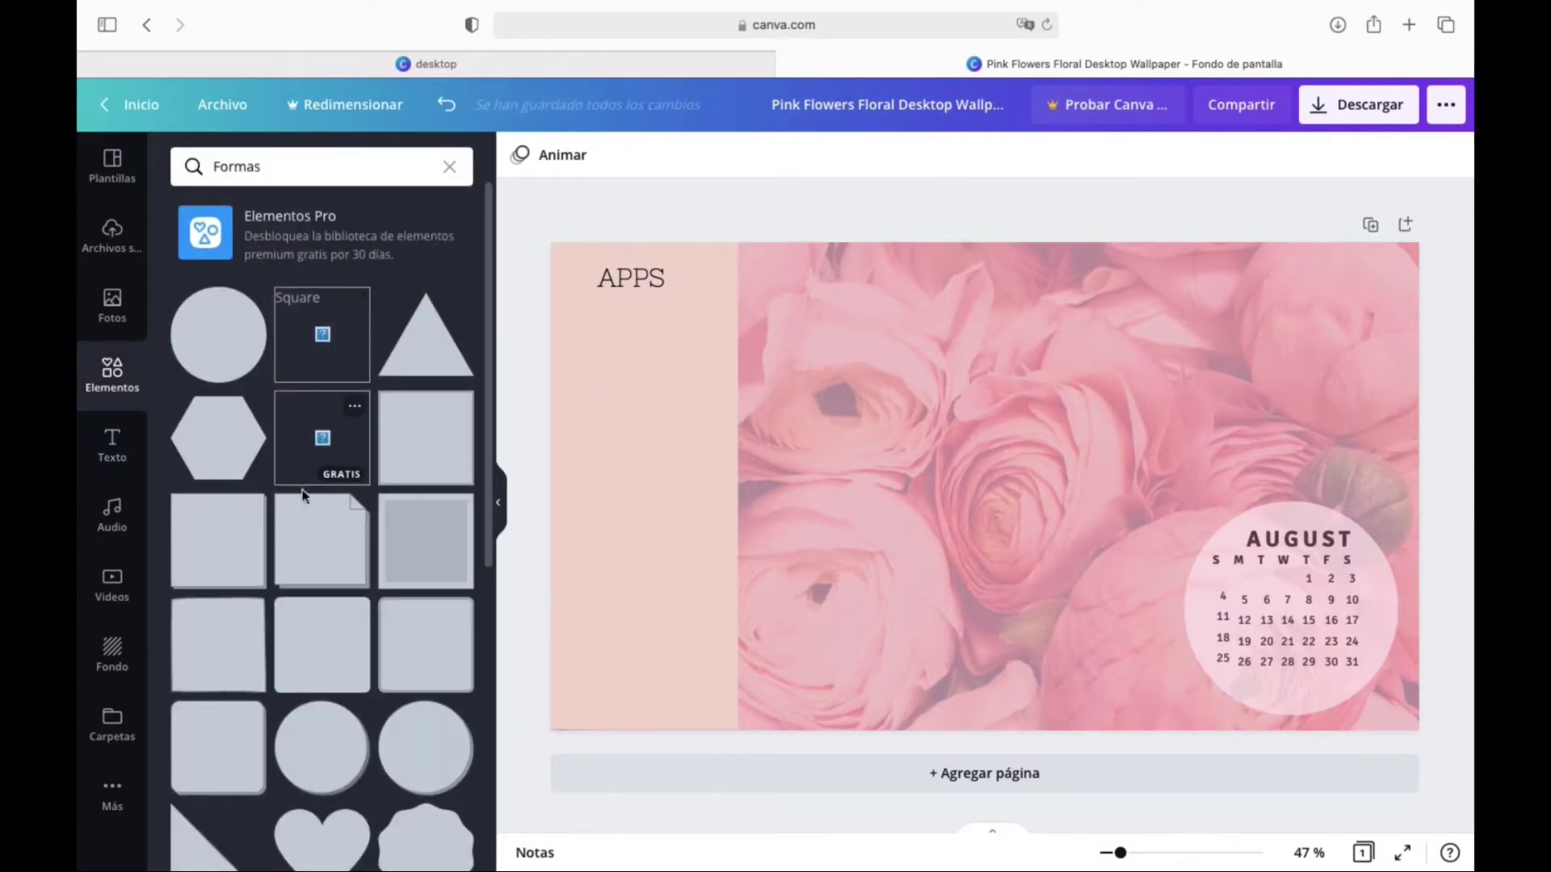
{"action": "left_click", "coordinate": [238, 545]}
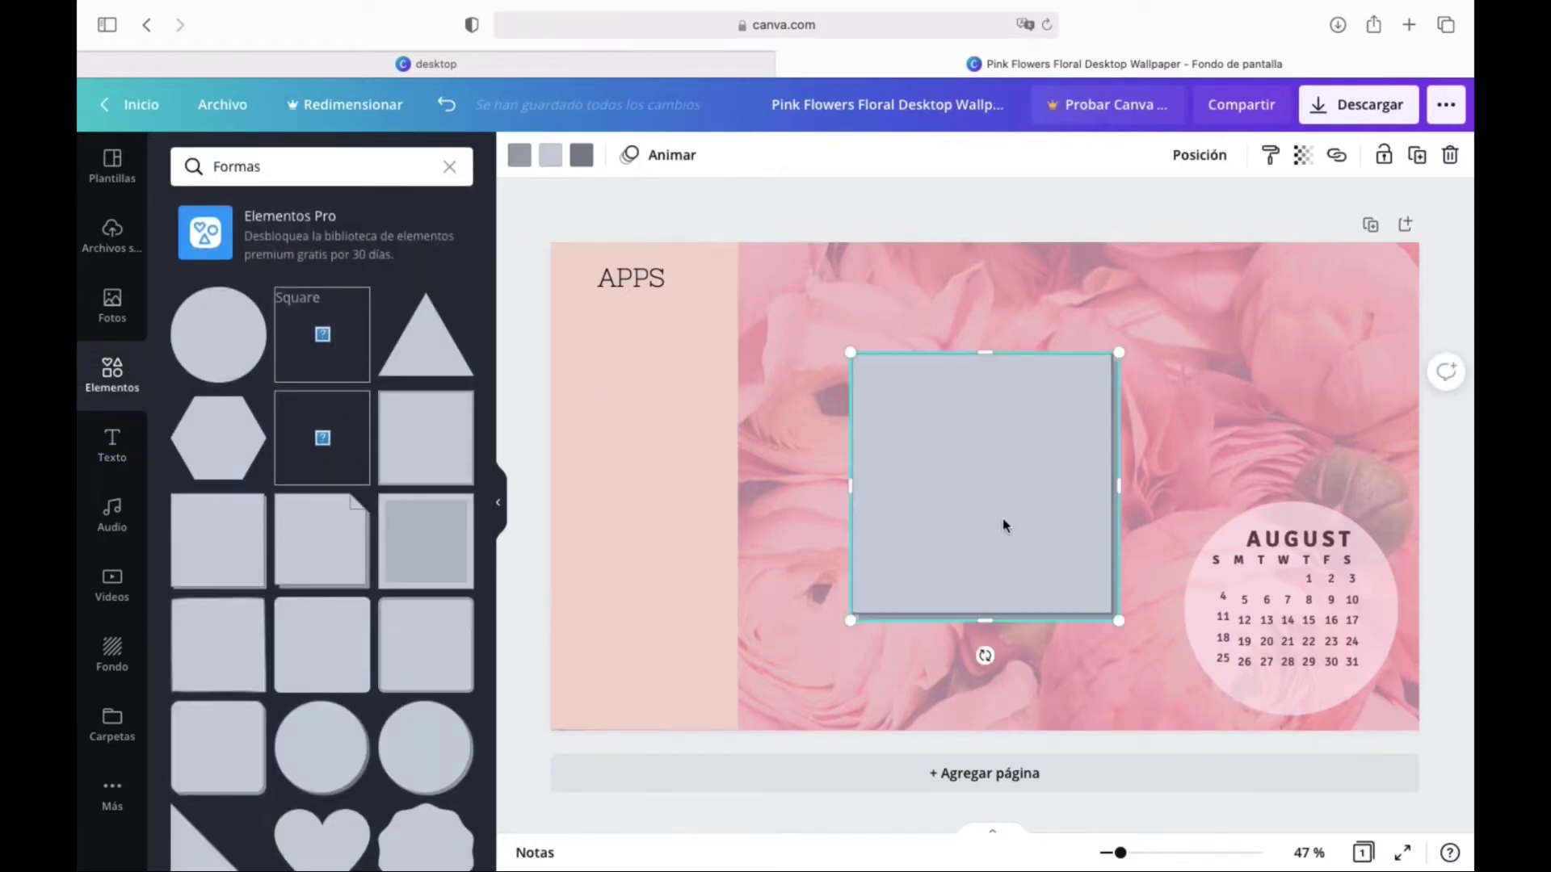
{"action": "left_click_drag", "start_coordinate": [1004, 526], "coordinate": [890, 419]}
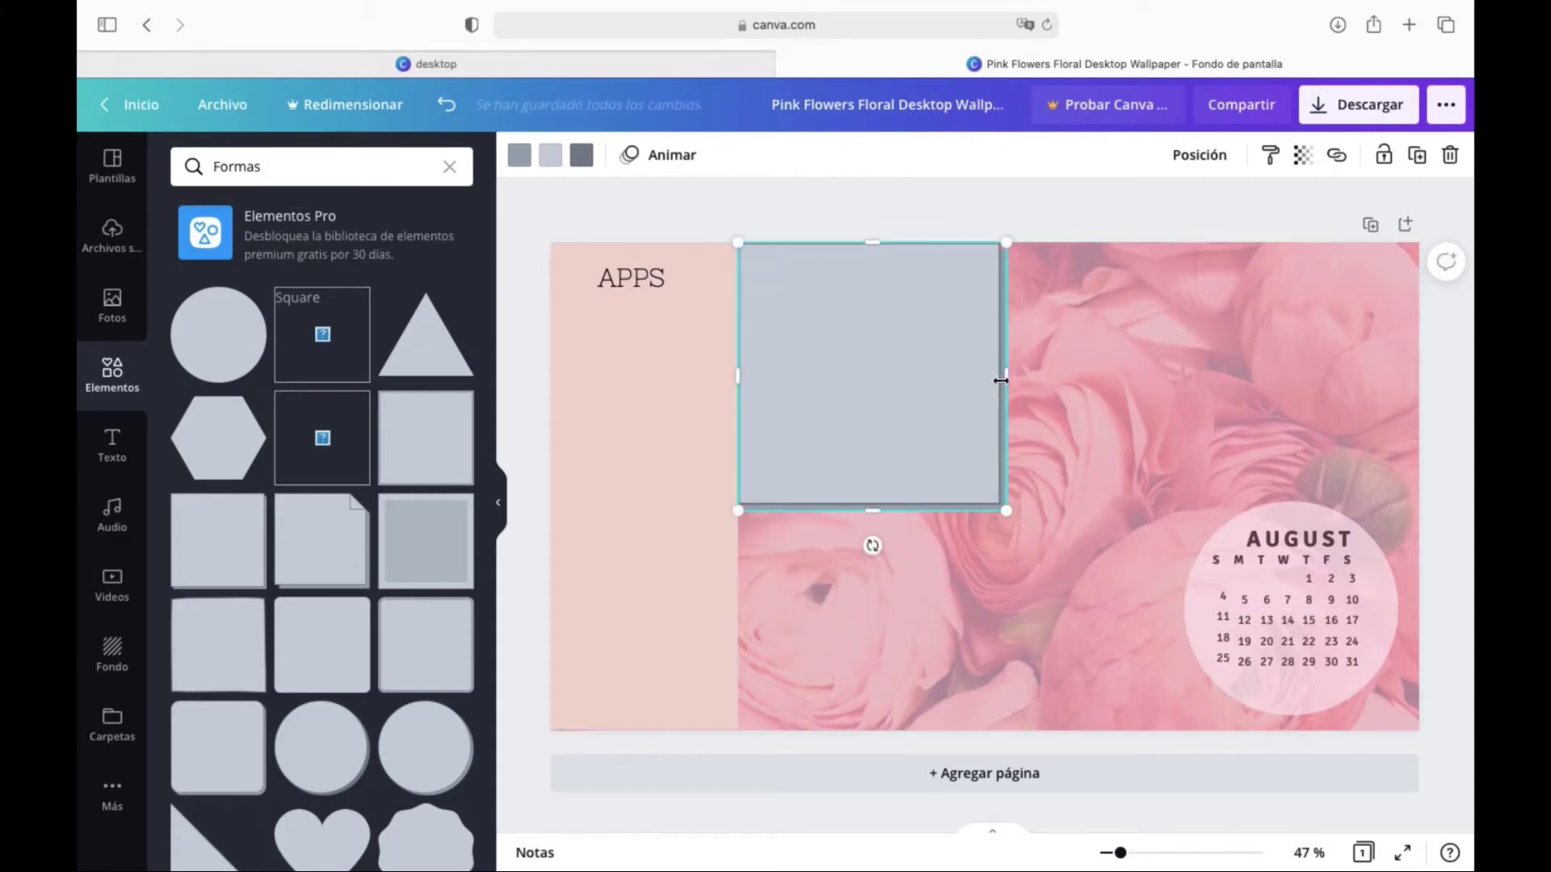
{"action": "left_click_drag", "start_coordinate": [961, 383], "coordinate": [925, 409]}
{"action": "left_click_drag", "start_coordinate": [833, 510], "coordinate": [839, 719]}
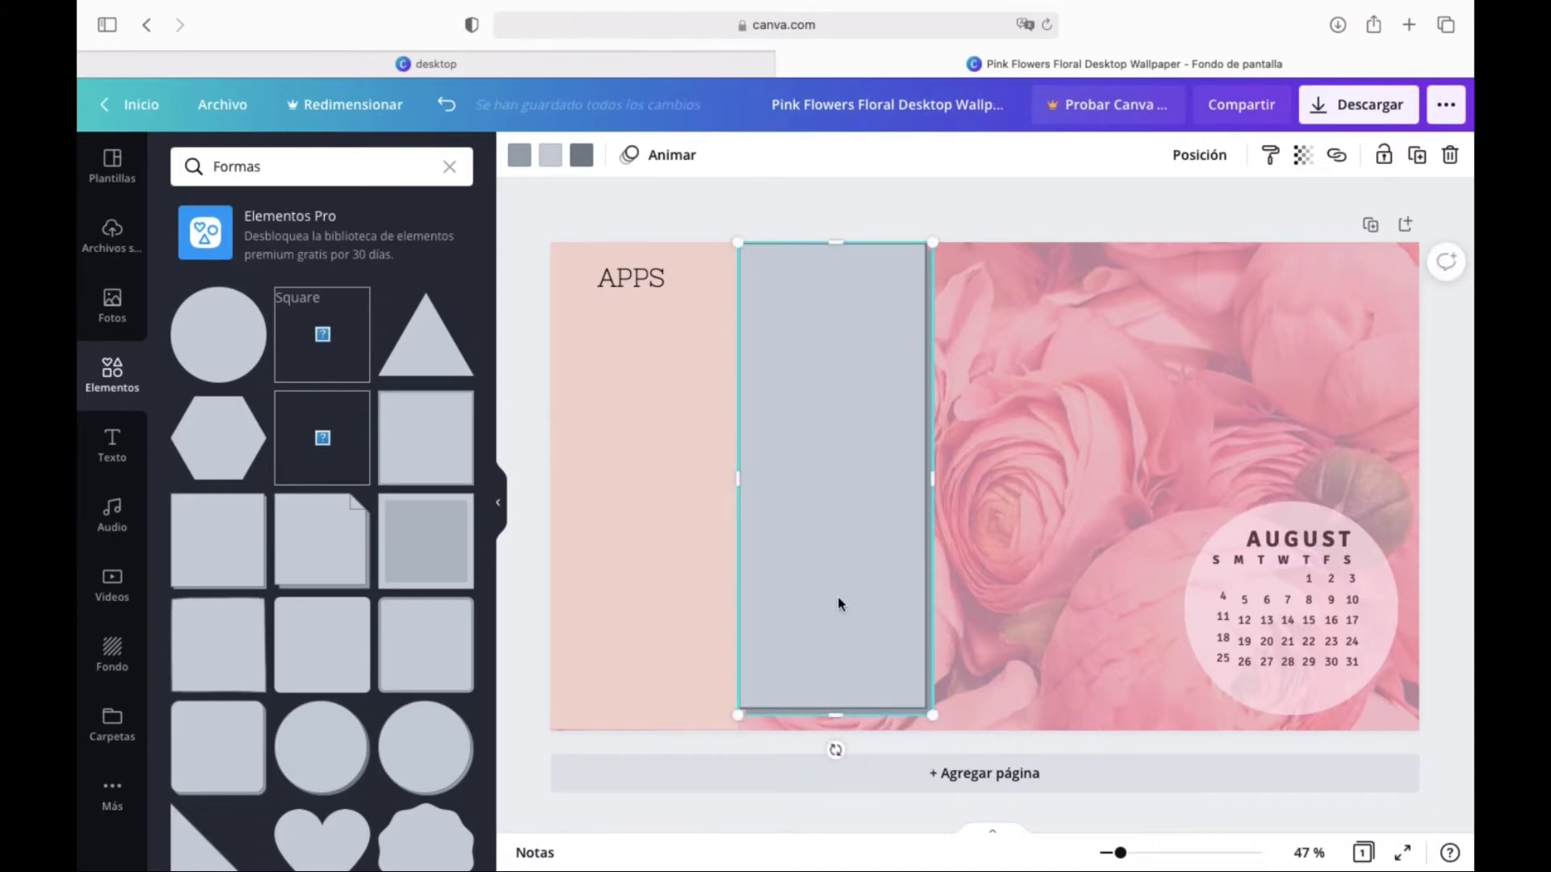
{"action": "left_click_drag", "start_coordinate": [837, 598], "coordinate": [848, 601]}
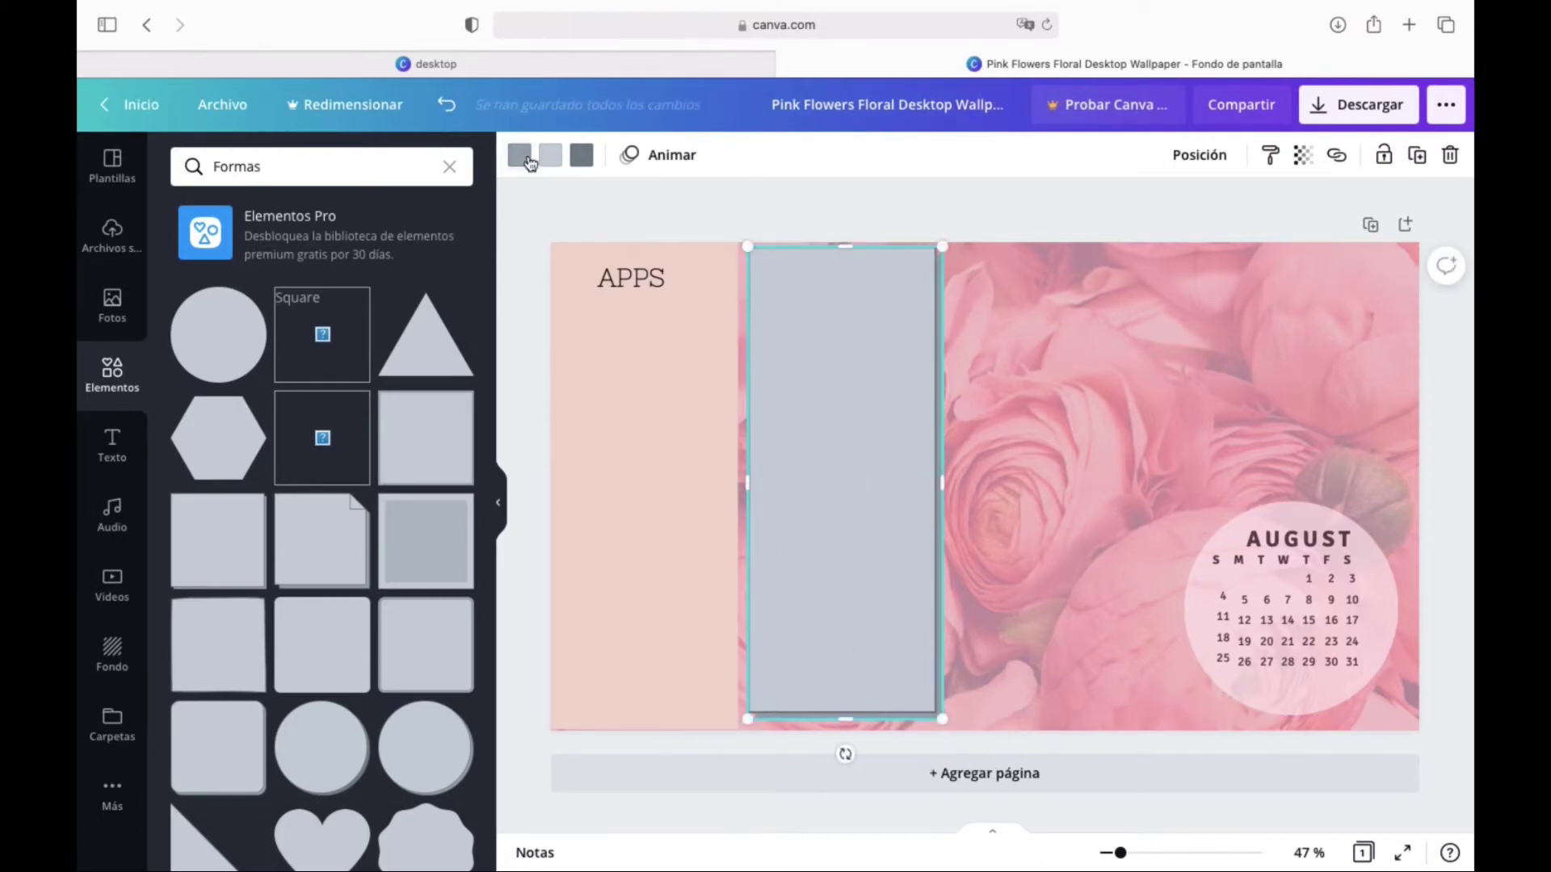
- Recolour the second panel using document colours: pink for the first colour, pale peach for the fill and light pink for the third
{"action": "left_click", "coordinate": [528, 162]}
{"action": "left_click", "coordinate": [295, 308]}
{"action": "left_click", "coordinate": [242, 307]}
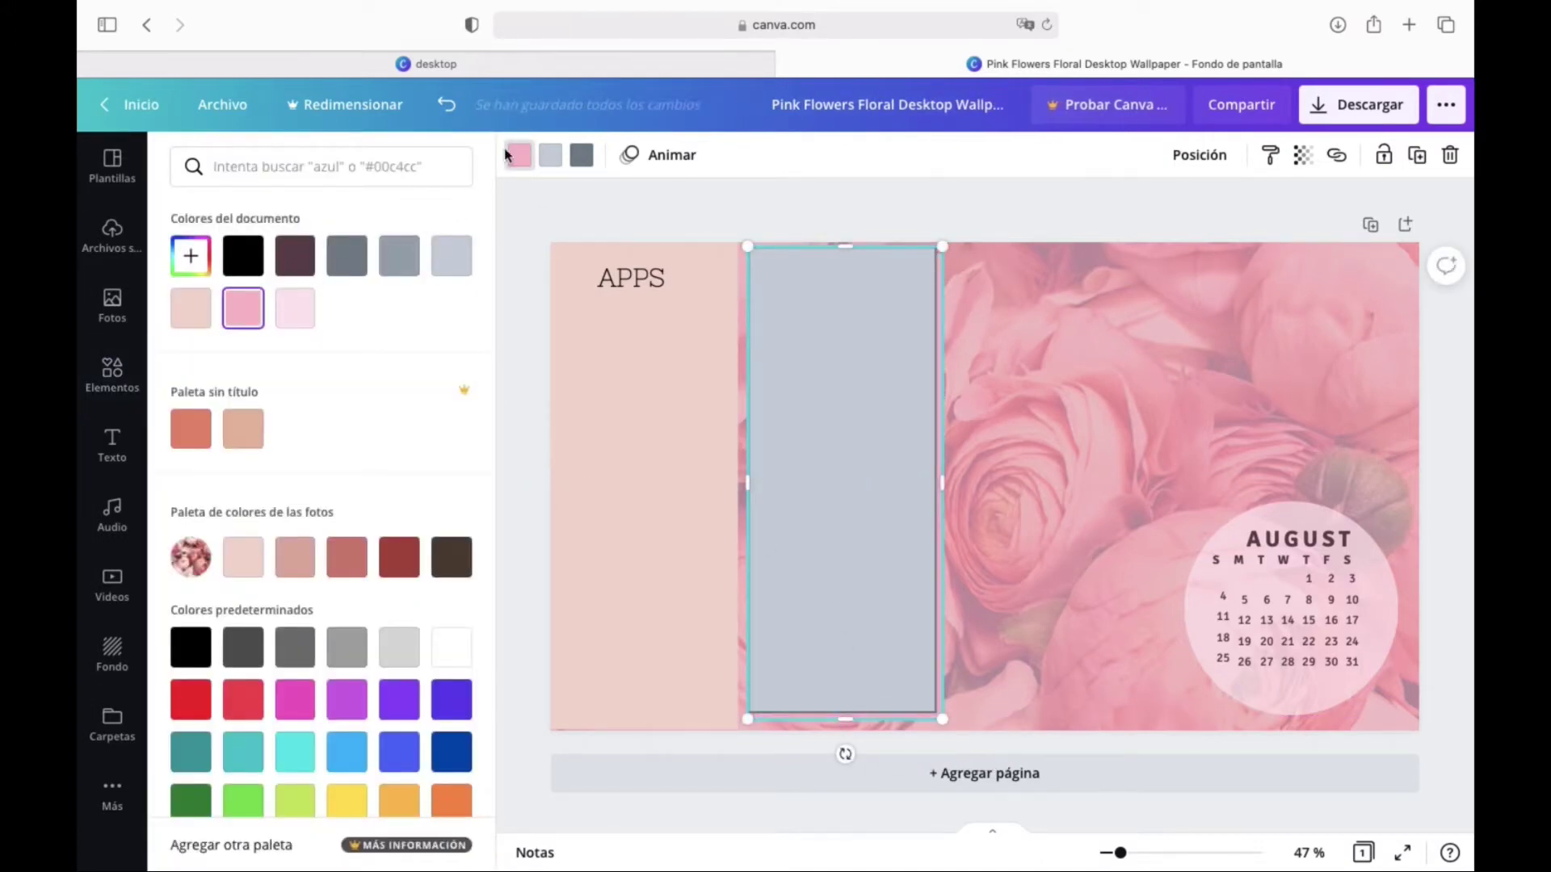
{"action": "left_click", "coordinate": [552, 161]}
{"action": "left_click", "coordinate": [190, 308]}
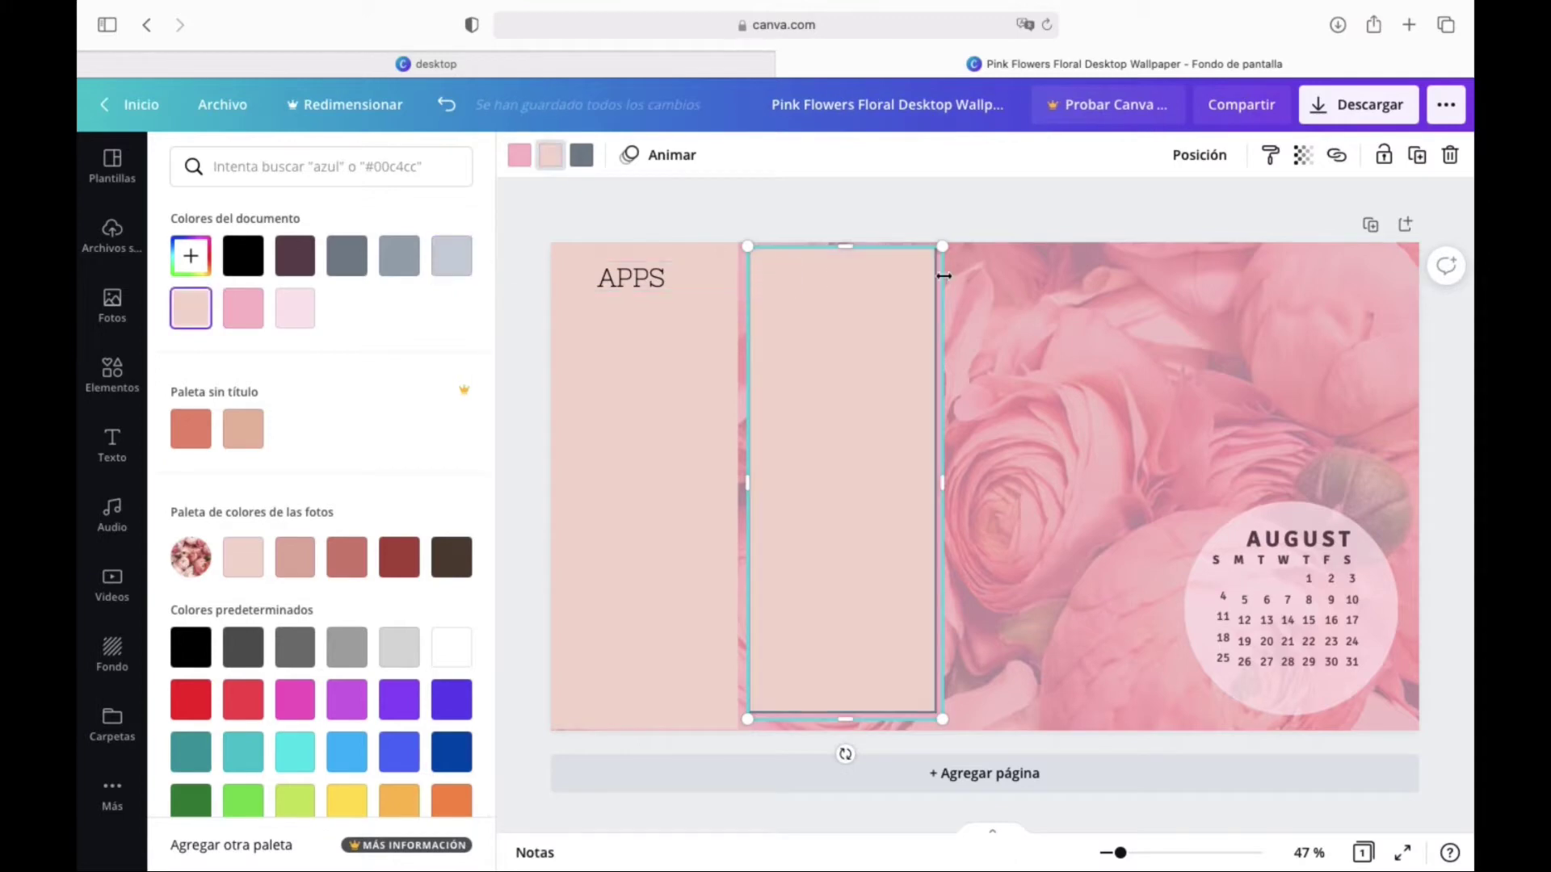
{"action": "left_click", "coordinate": [578, 161]}
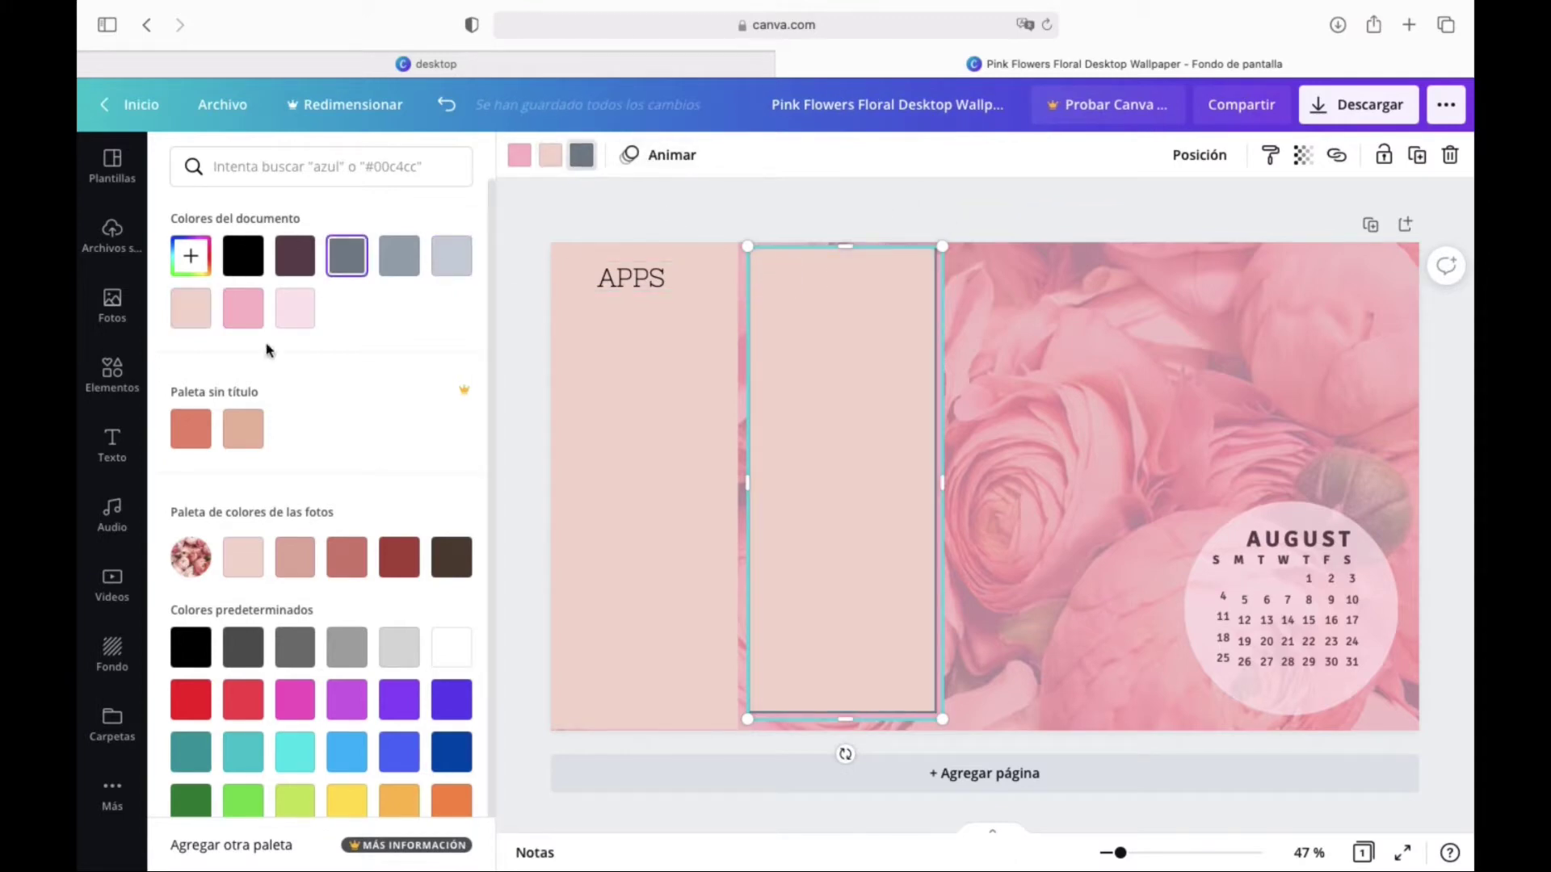
{"action": "left_click", "coordinate": [299, 323]}
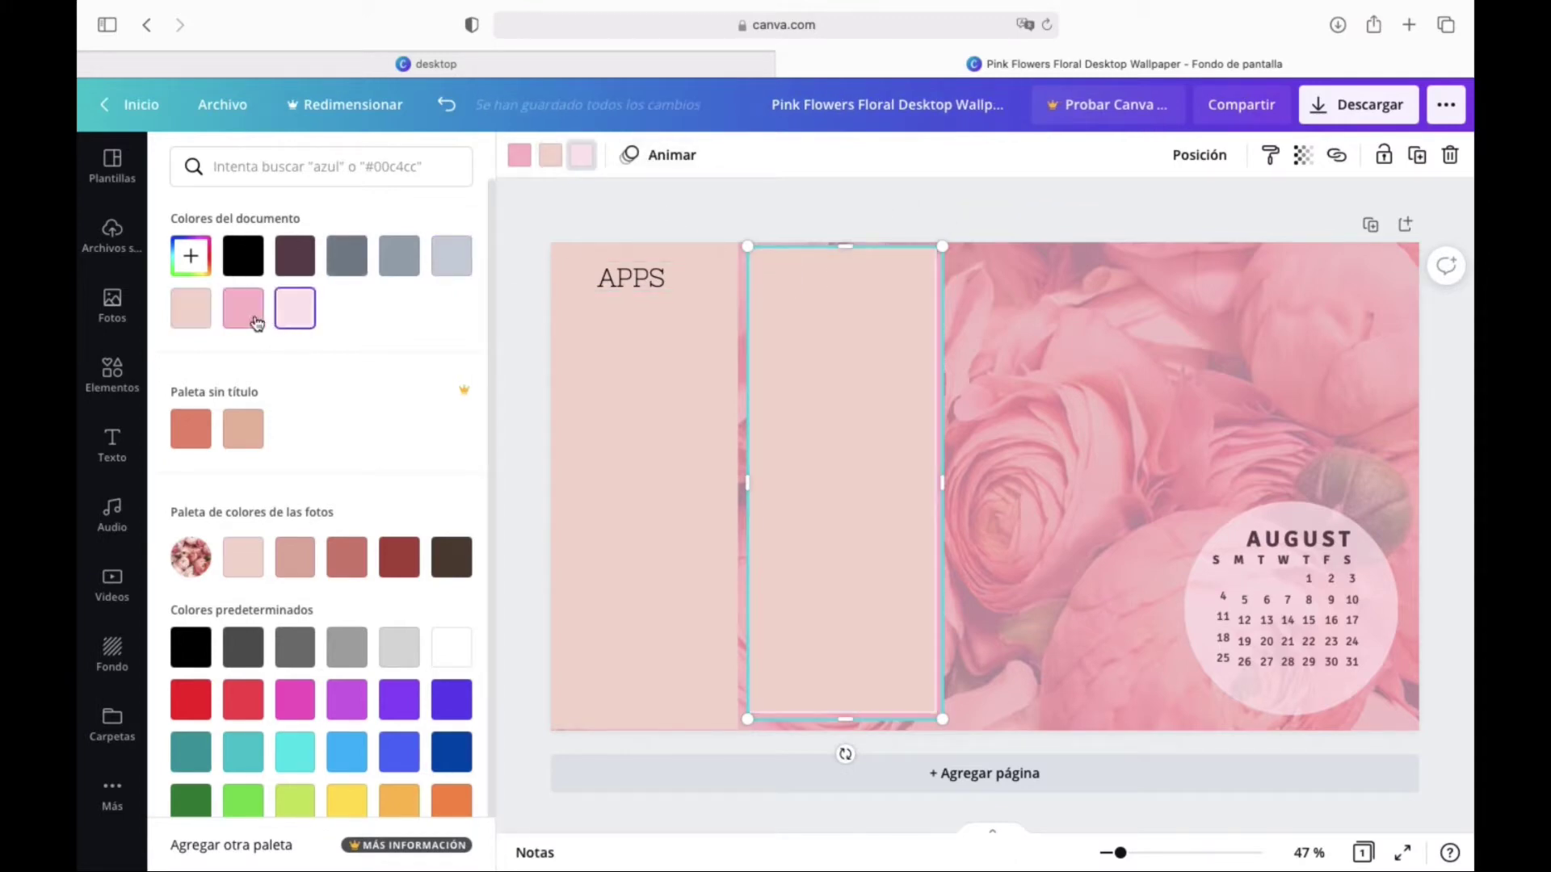
- Change the fill of the tall panel beside the APPS panel from the default colours to white
{"action": "left_click", "coordinate": [860, 221]}
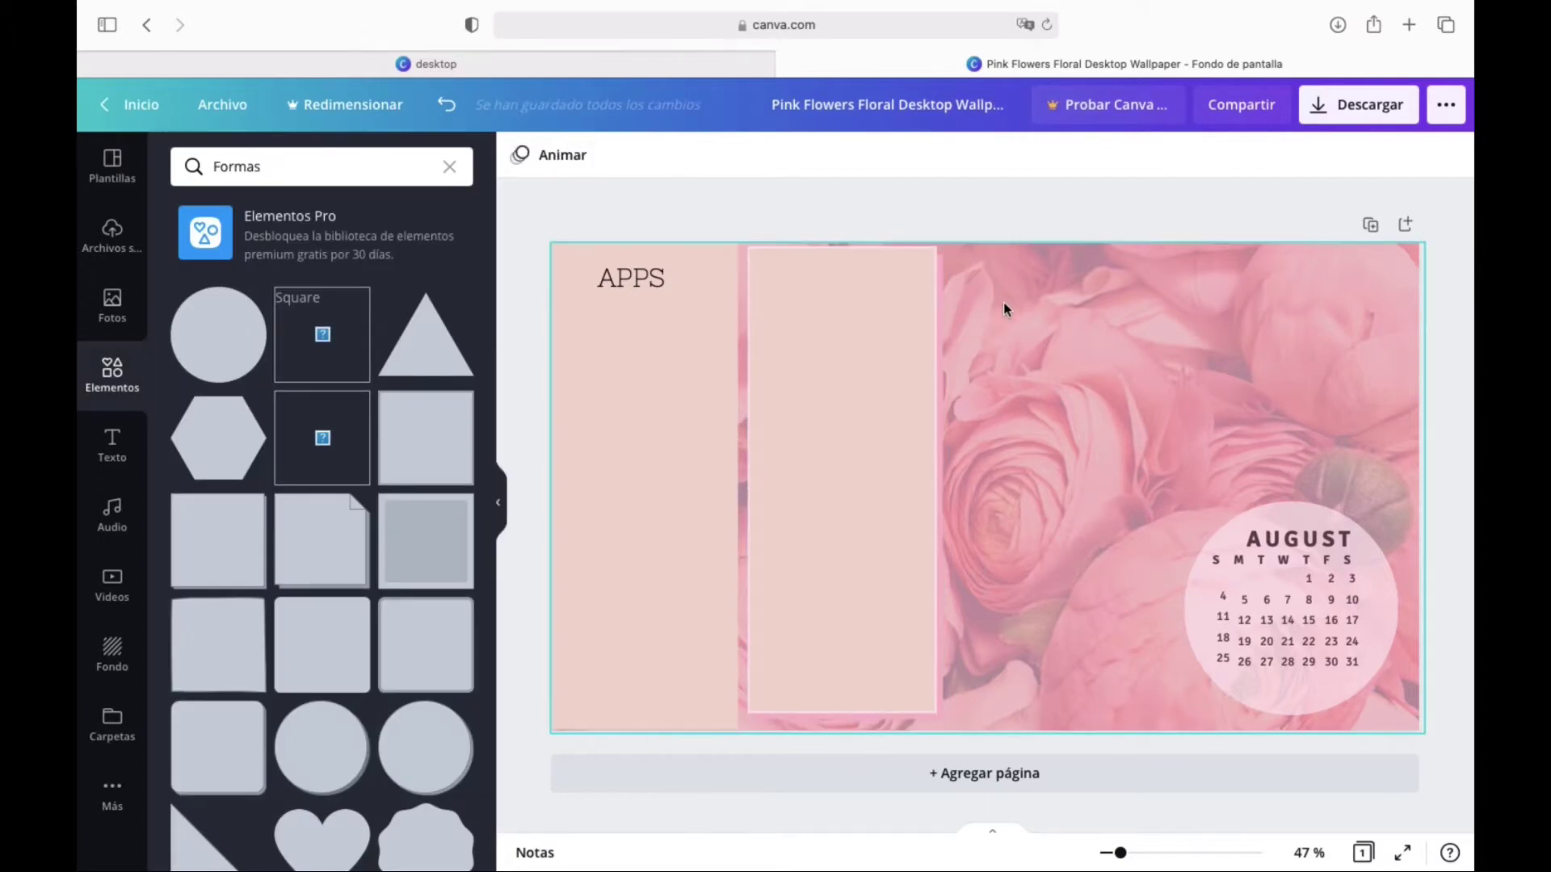
{"action": "left_click", "coordinate": [873, 277]}
{"action": "left_click", "coordinate": [551, 156]}
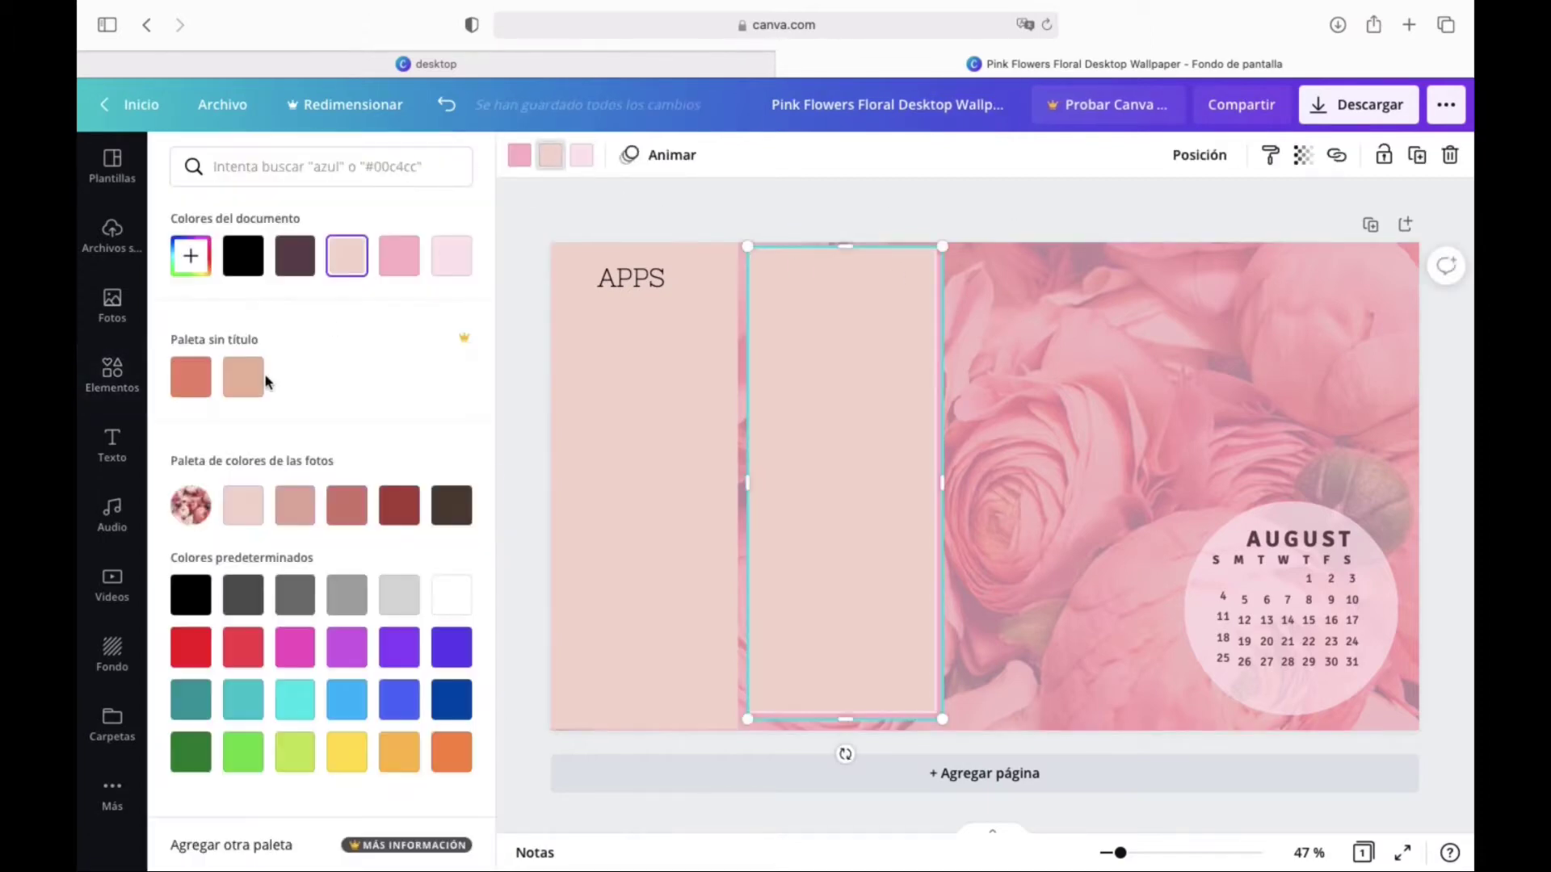
{"action": "left_click", "coordinate": [446, 604]}
{"action": "left_click", "coordinate": [857, 194]}
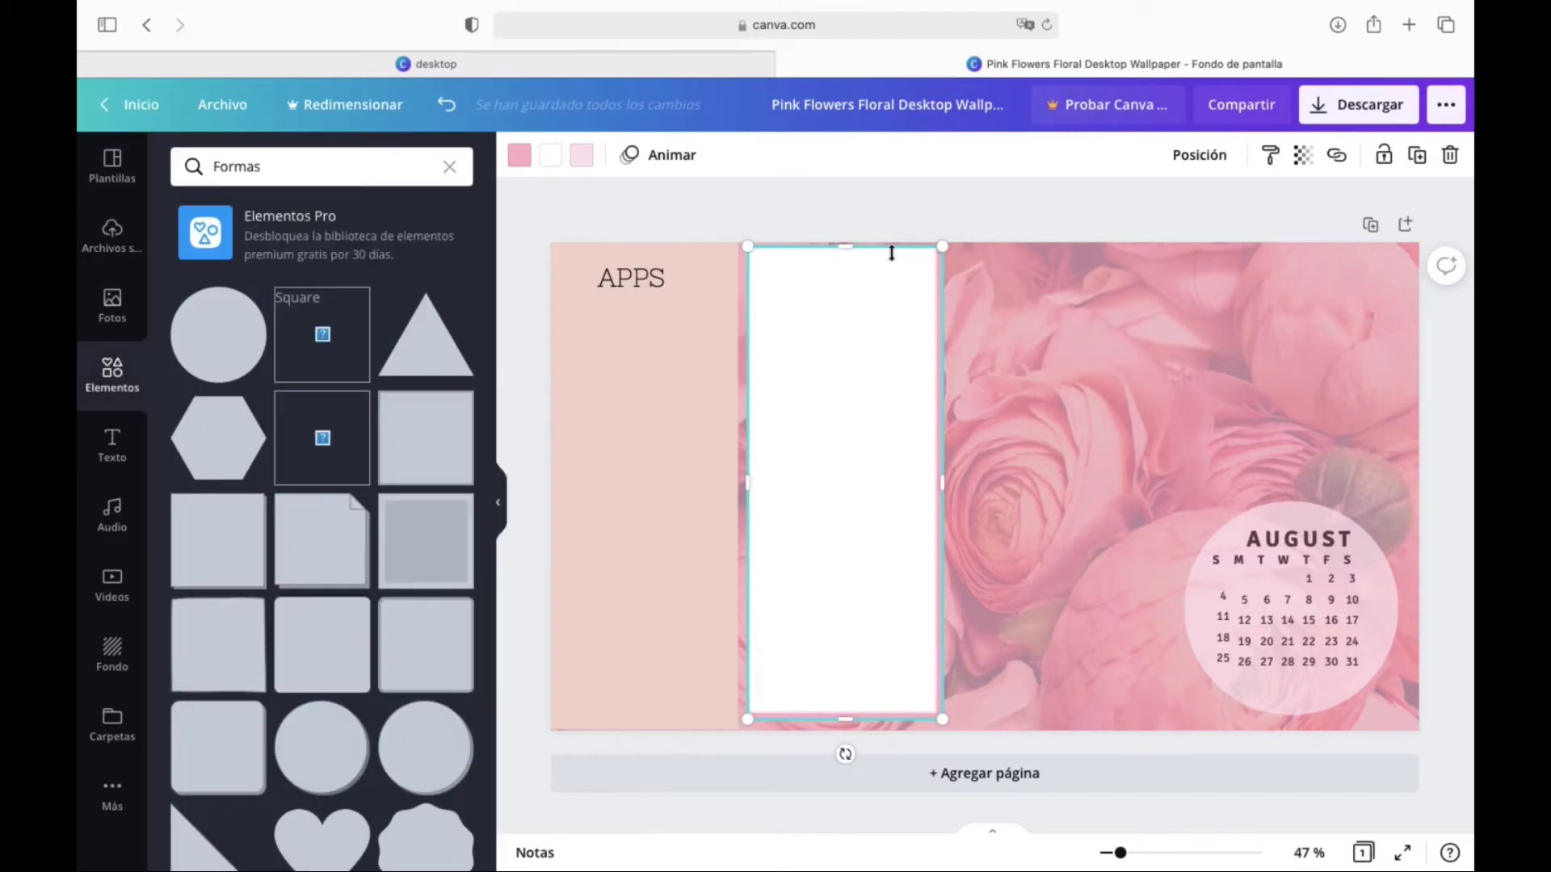
- Duplicate the APPS heading, place the copy atop the white panel and change its text to "TO DO LIST"
{"action": "left_click", "coordinate": [637, 276]}
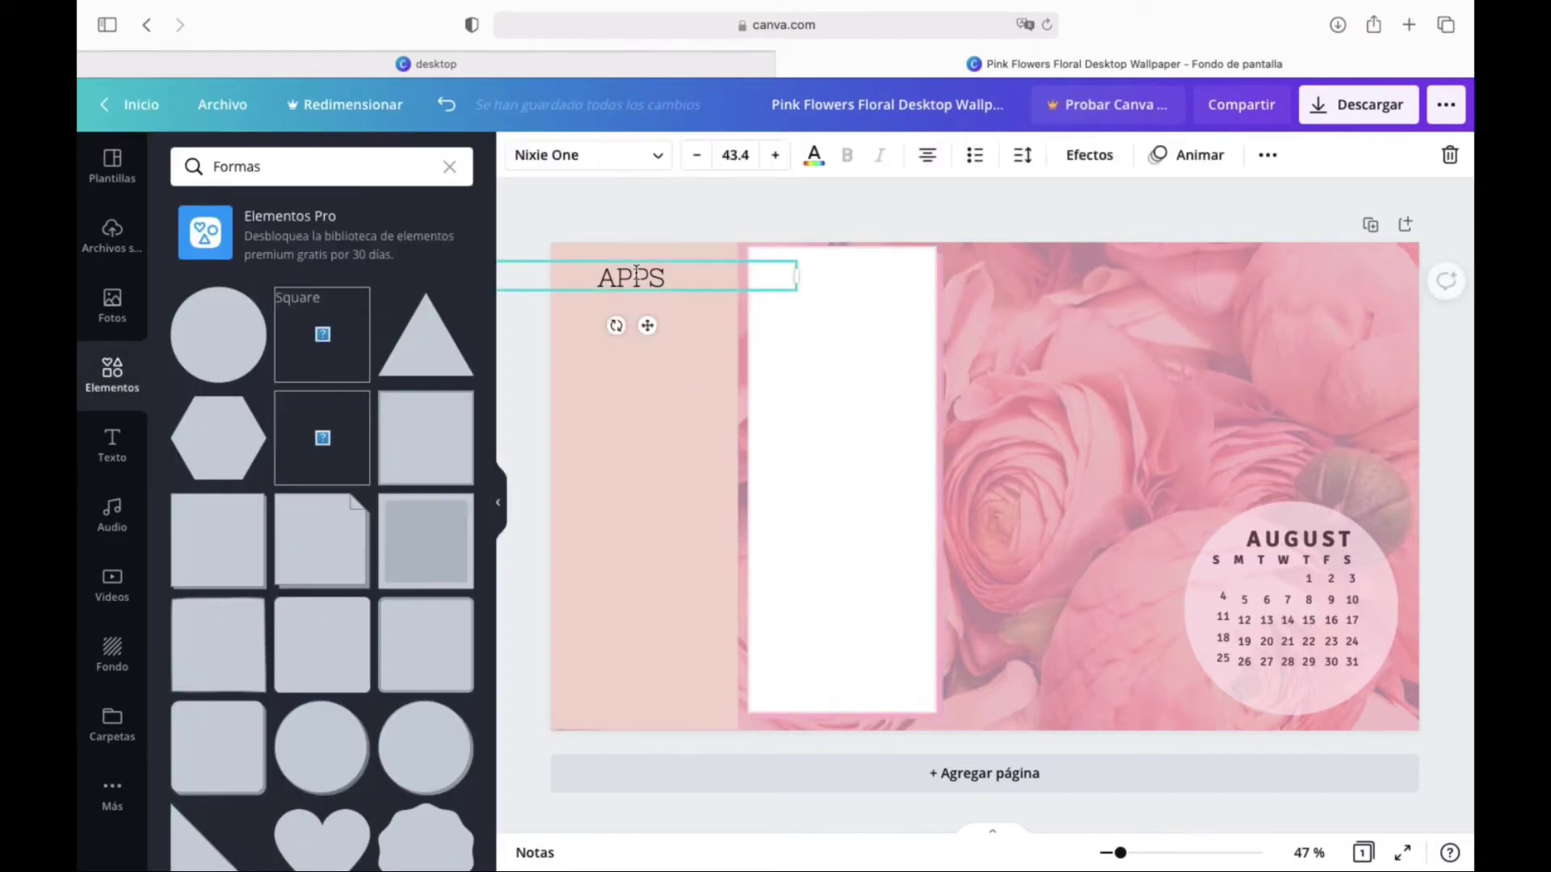
{"action": "left_click", "coordinate": [1267, 157]}
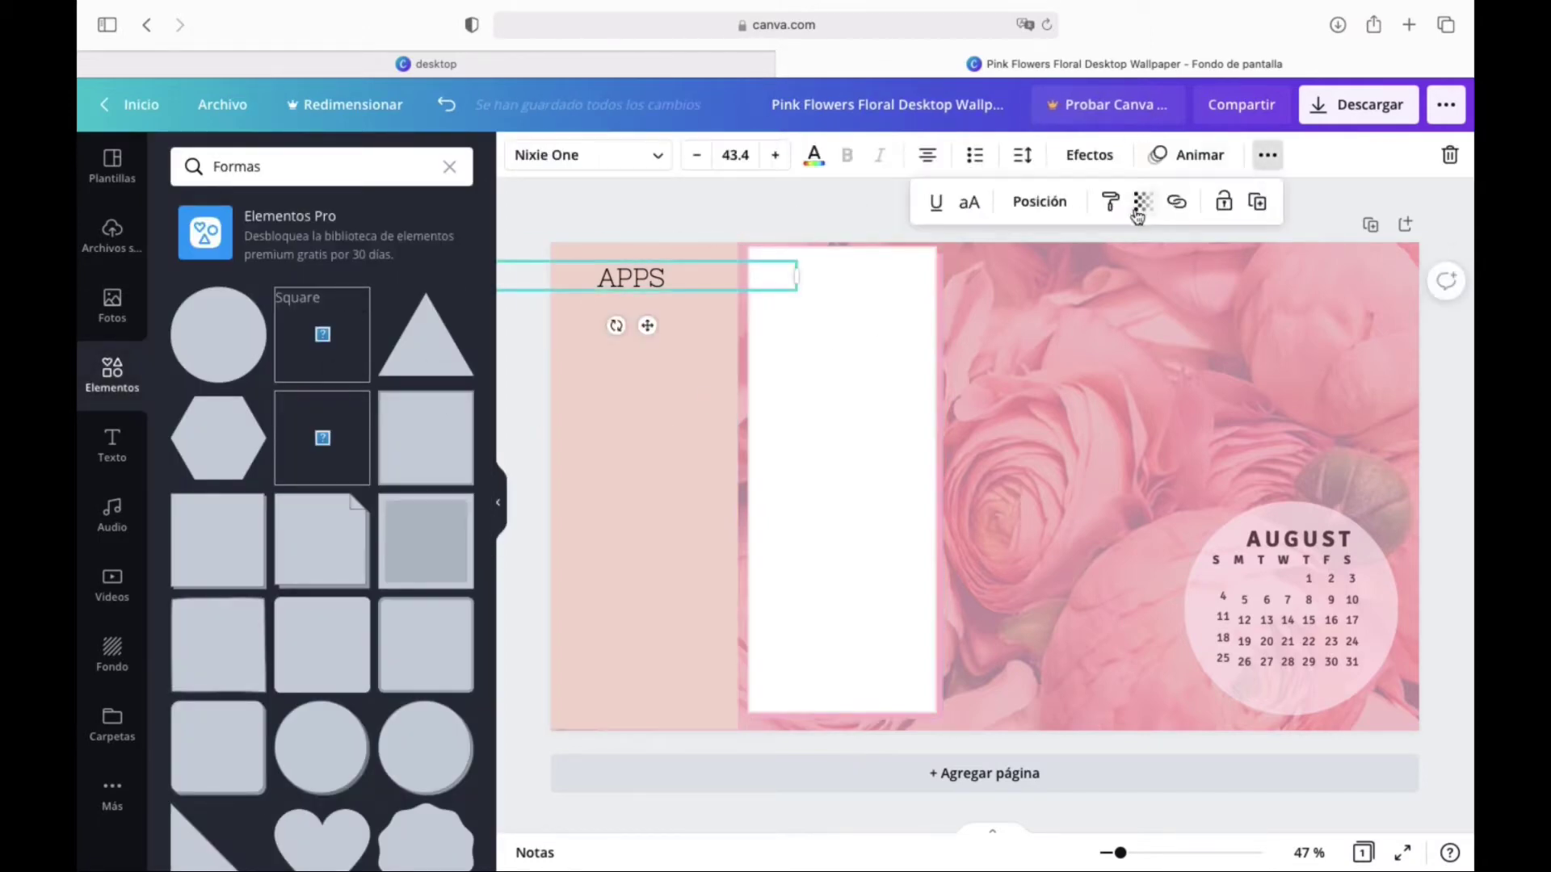
{"action": "left_click", "coordinate": [1258, 203]}
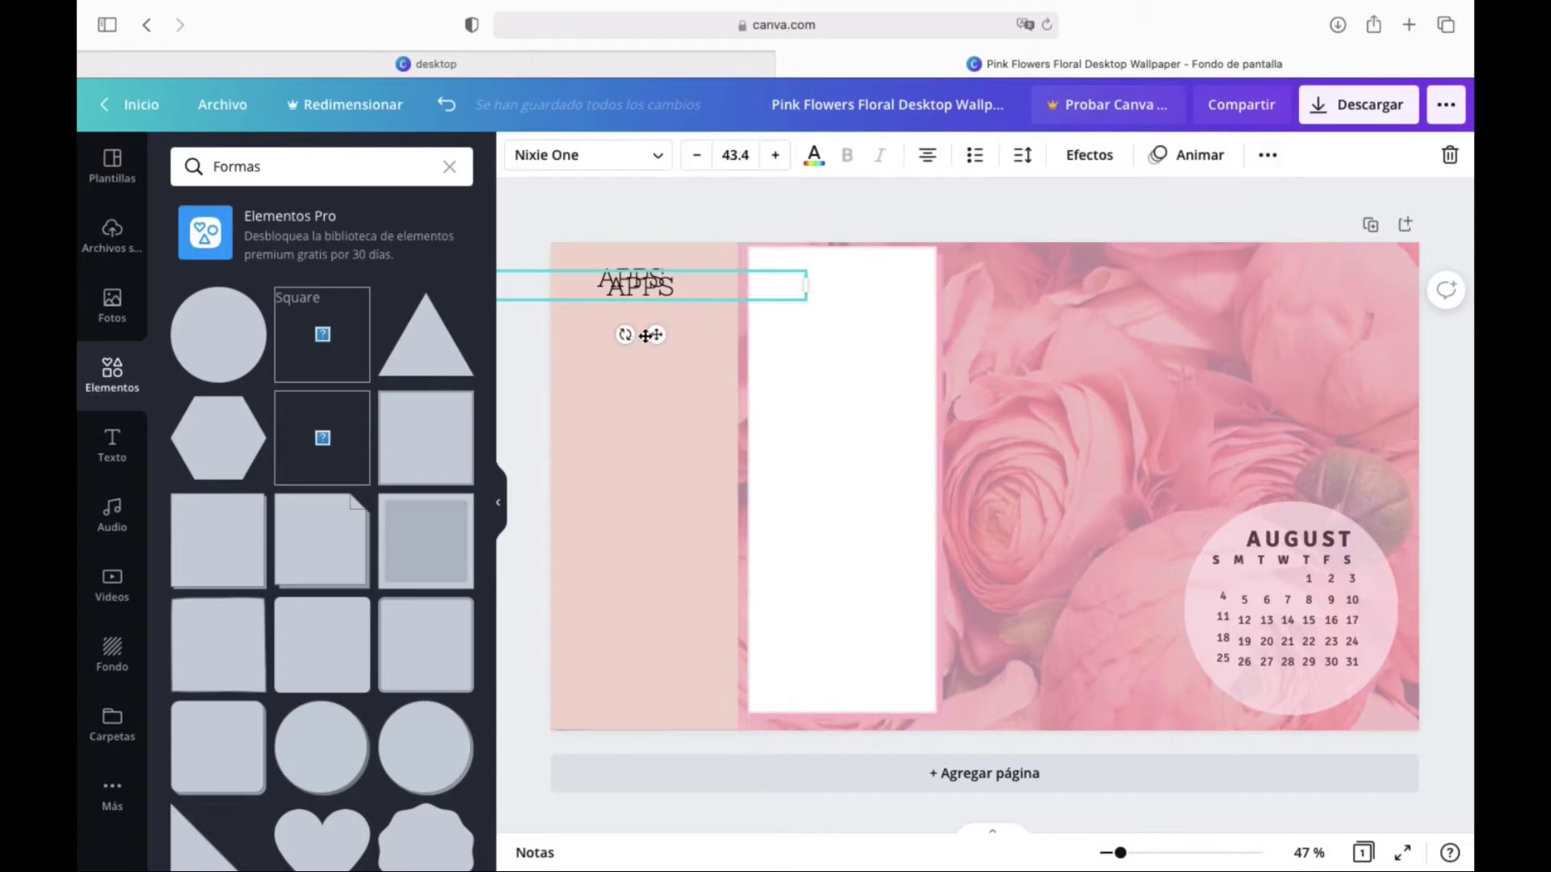
{"action": "left_click_drag", "start_coordinate": [645, 335], "coordinate": [850, 330]}
{"action": "type", "text": "TO D"}
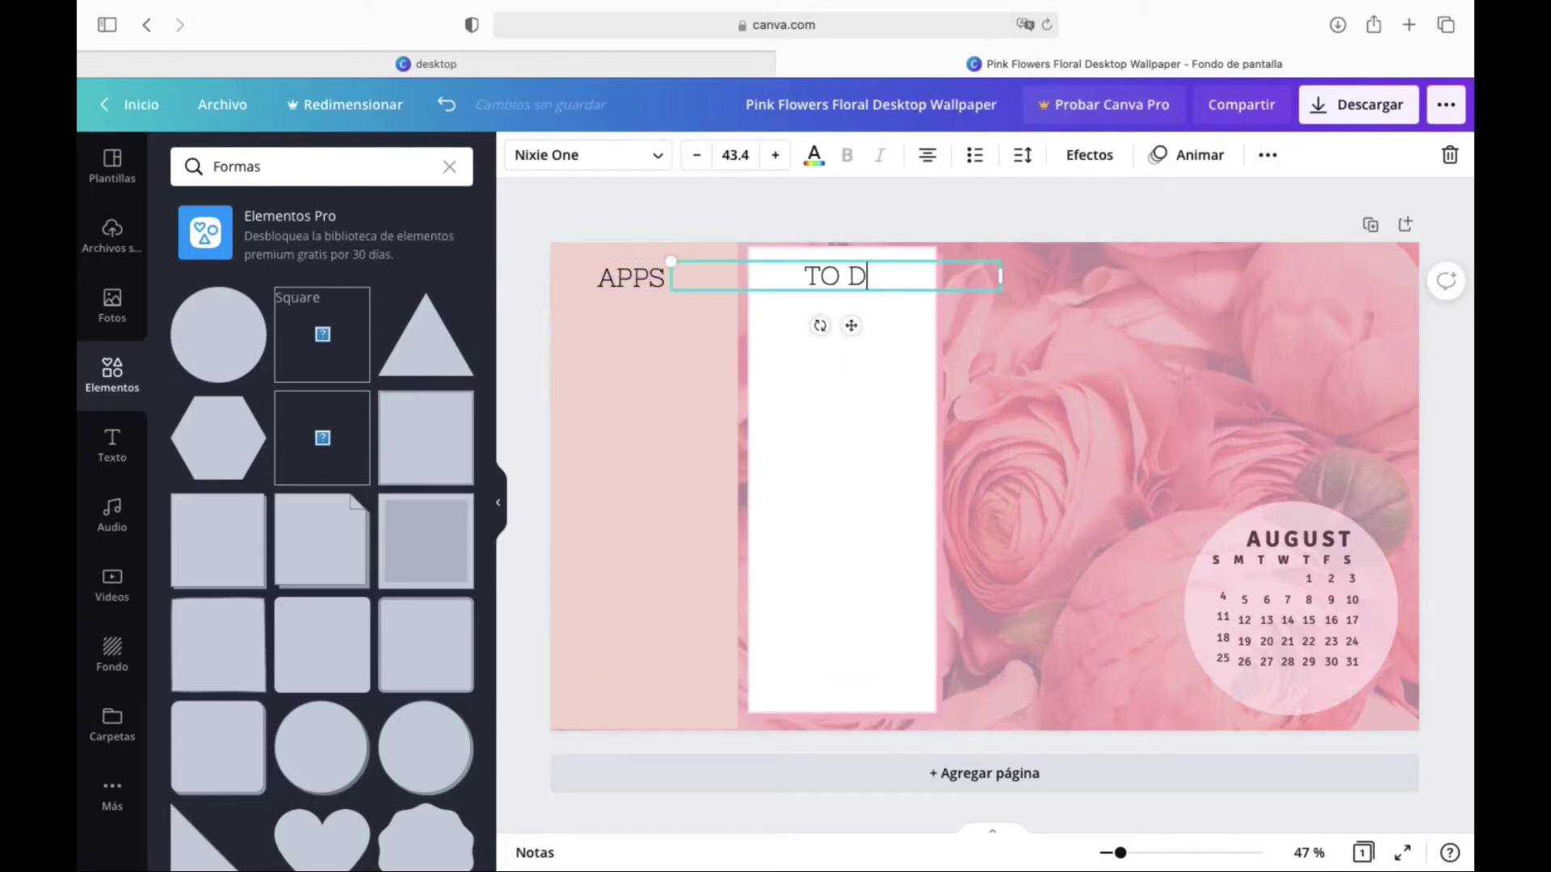
{"action": "type", "text": "O LIST"}
{"action": "left_click", "coordinate": [1014, 336]}
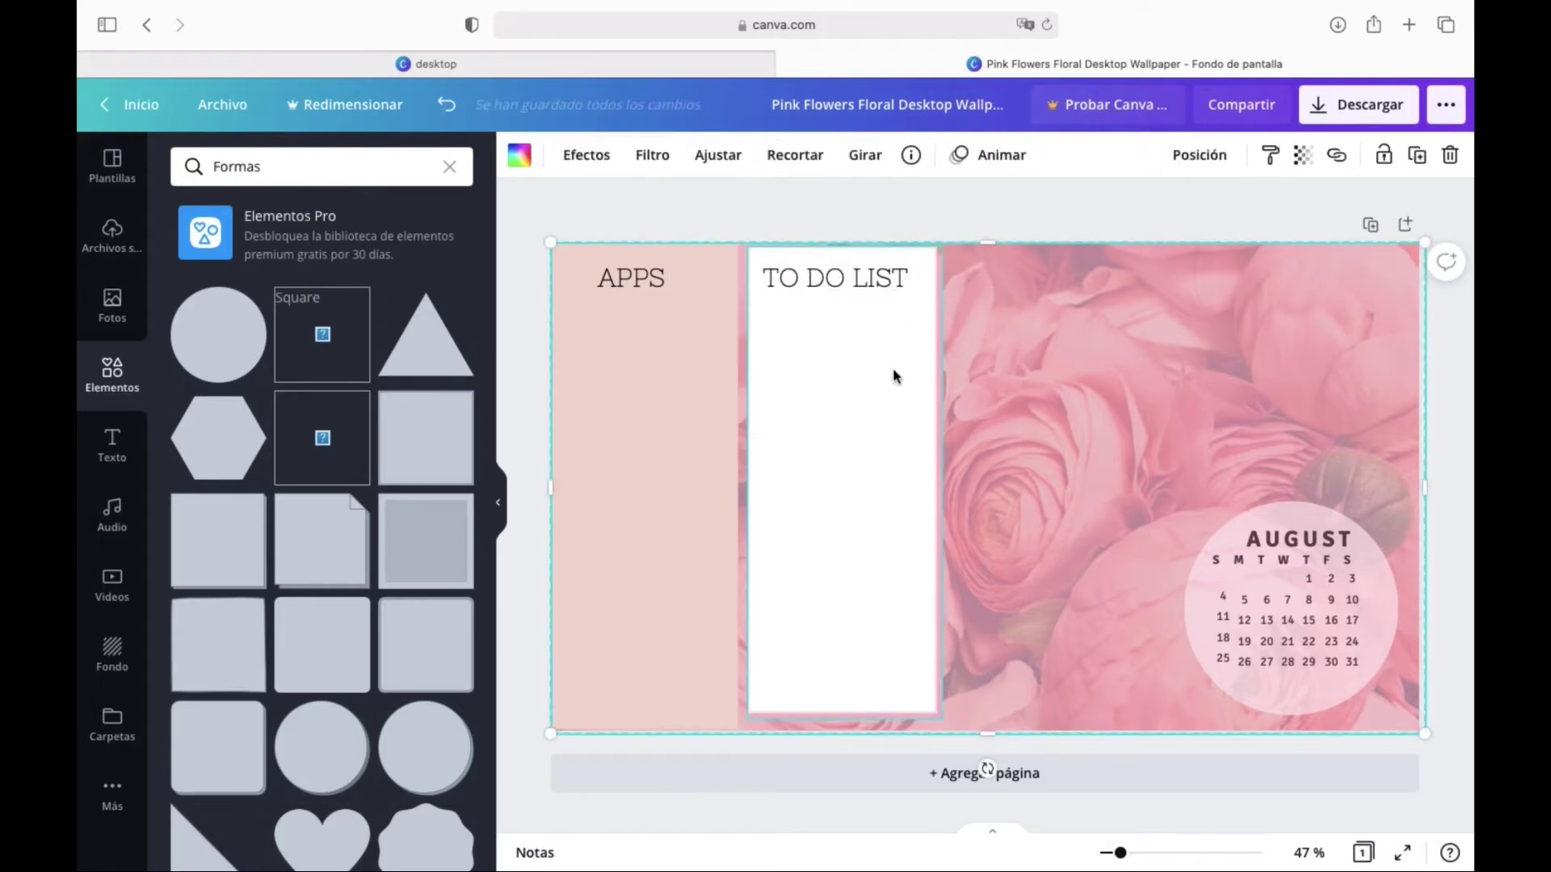
{"action": "left_click", "coordinate": [866, 229]}
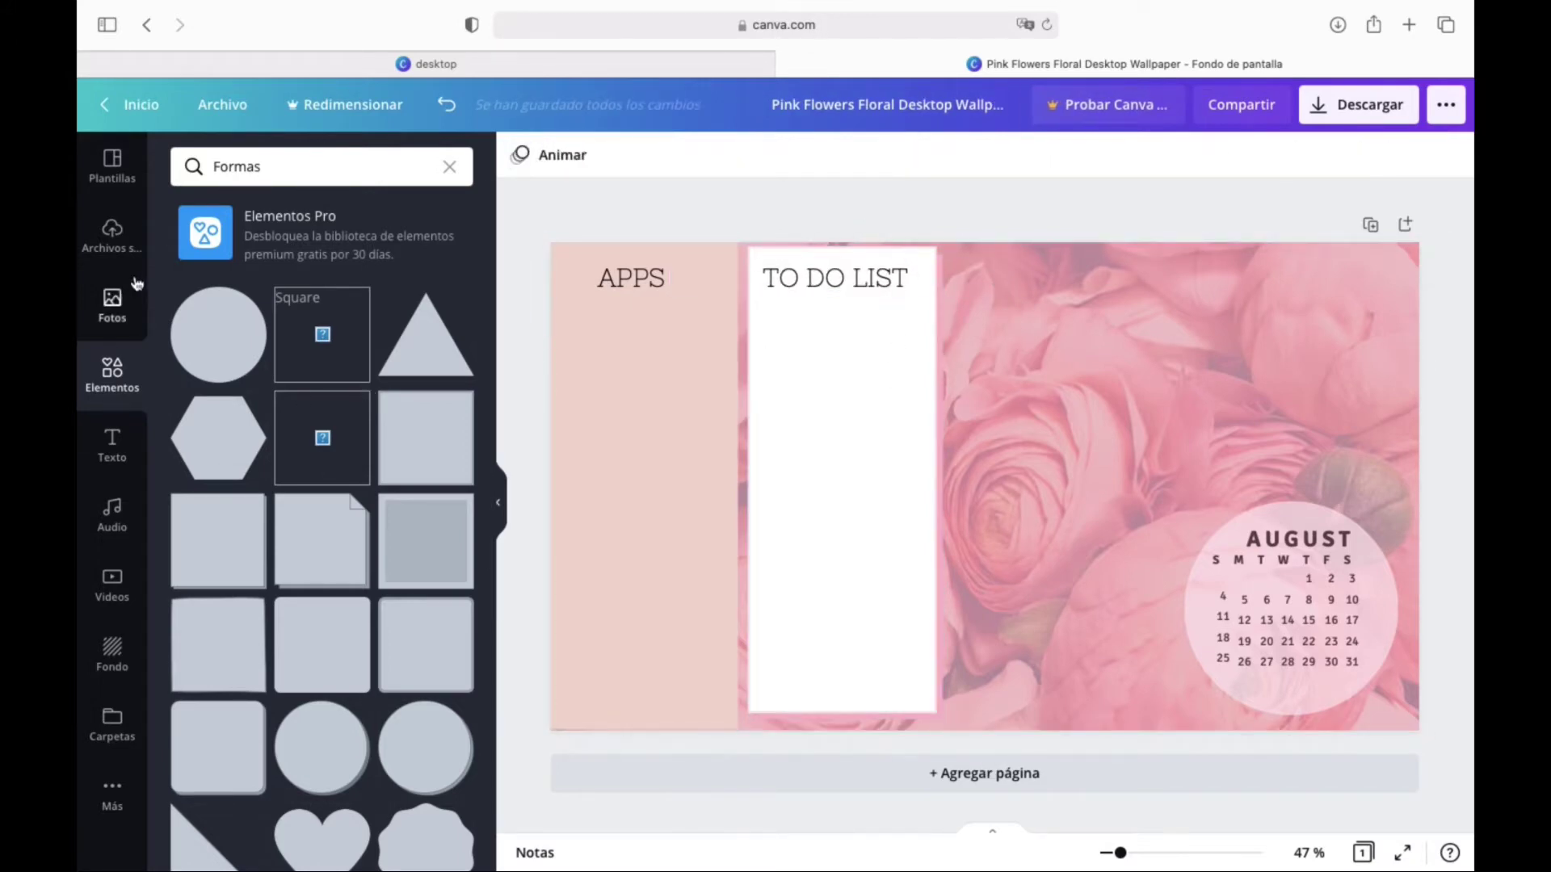
- Insert a bordered square, shrink it and place it just right of the TO DO LIST panel's upper half
{"action": "left_click", "coordinate": [412, 439]}
{"action": "left_click_drag", "start_coordinate": [883, 387], "coordinate": [1041, 363]}
{"action": "left_click_drag", "start_coordinate": [1209, 525], "coordinate": [1169, 482]}
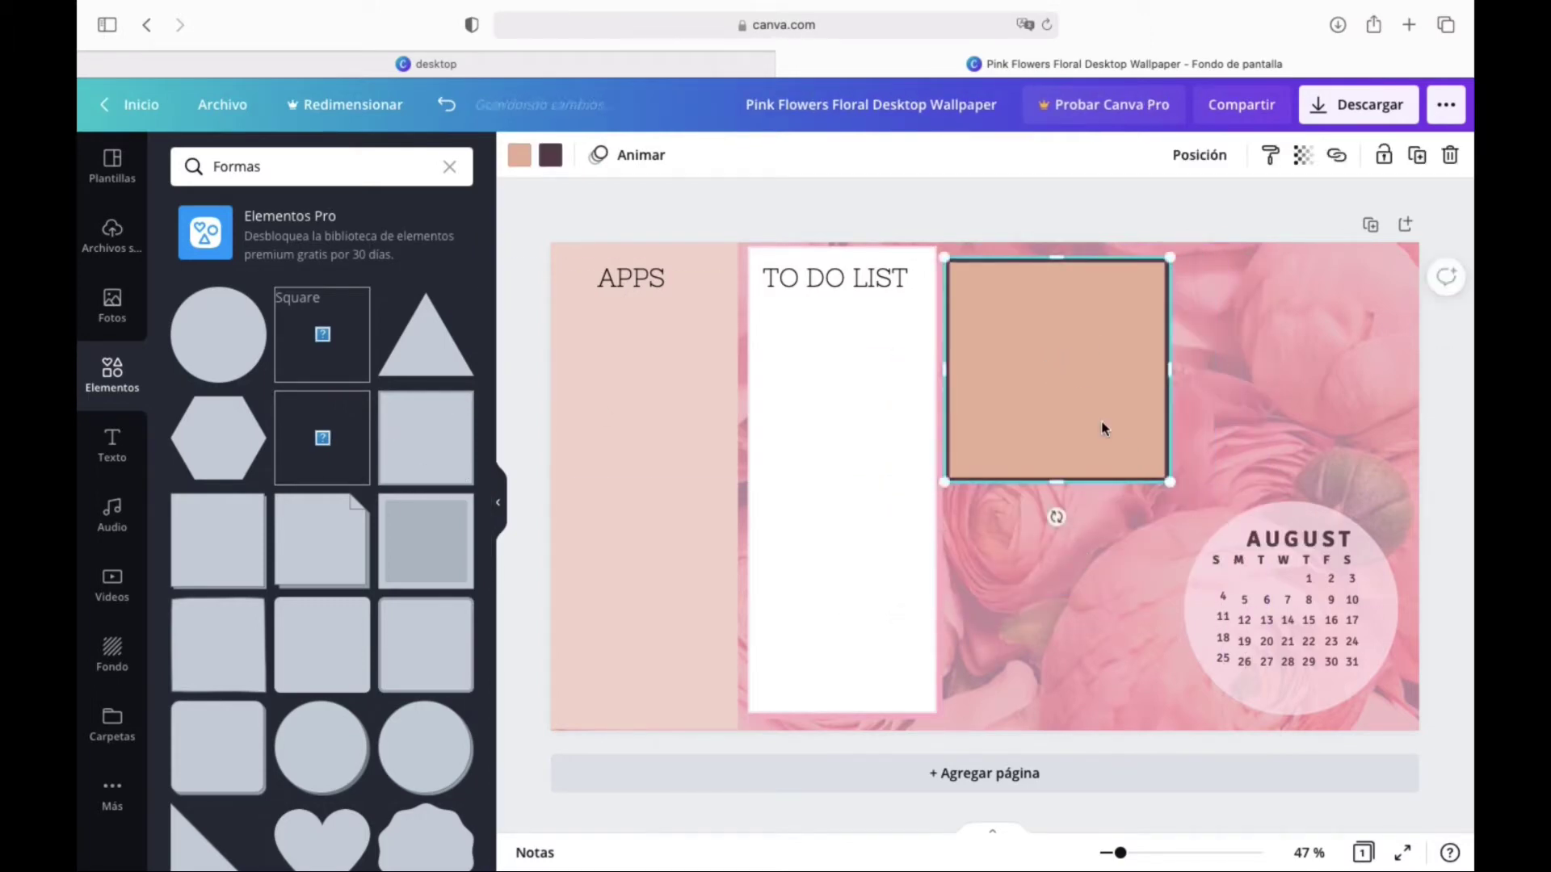
{"action": "left_click_drag", "start_coordinate": [1101, 423], "coordinate": [1108, 418]}
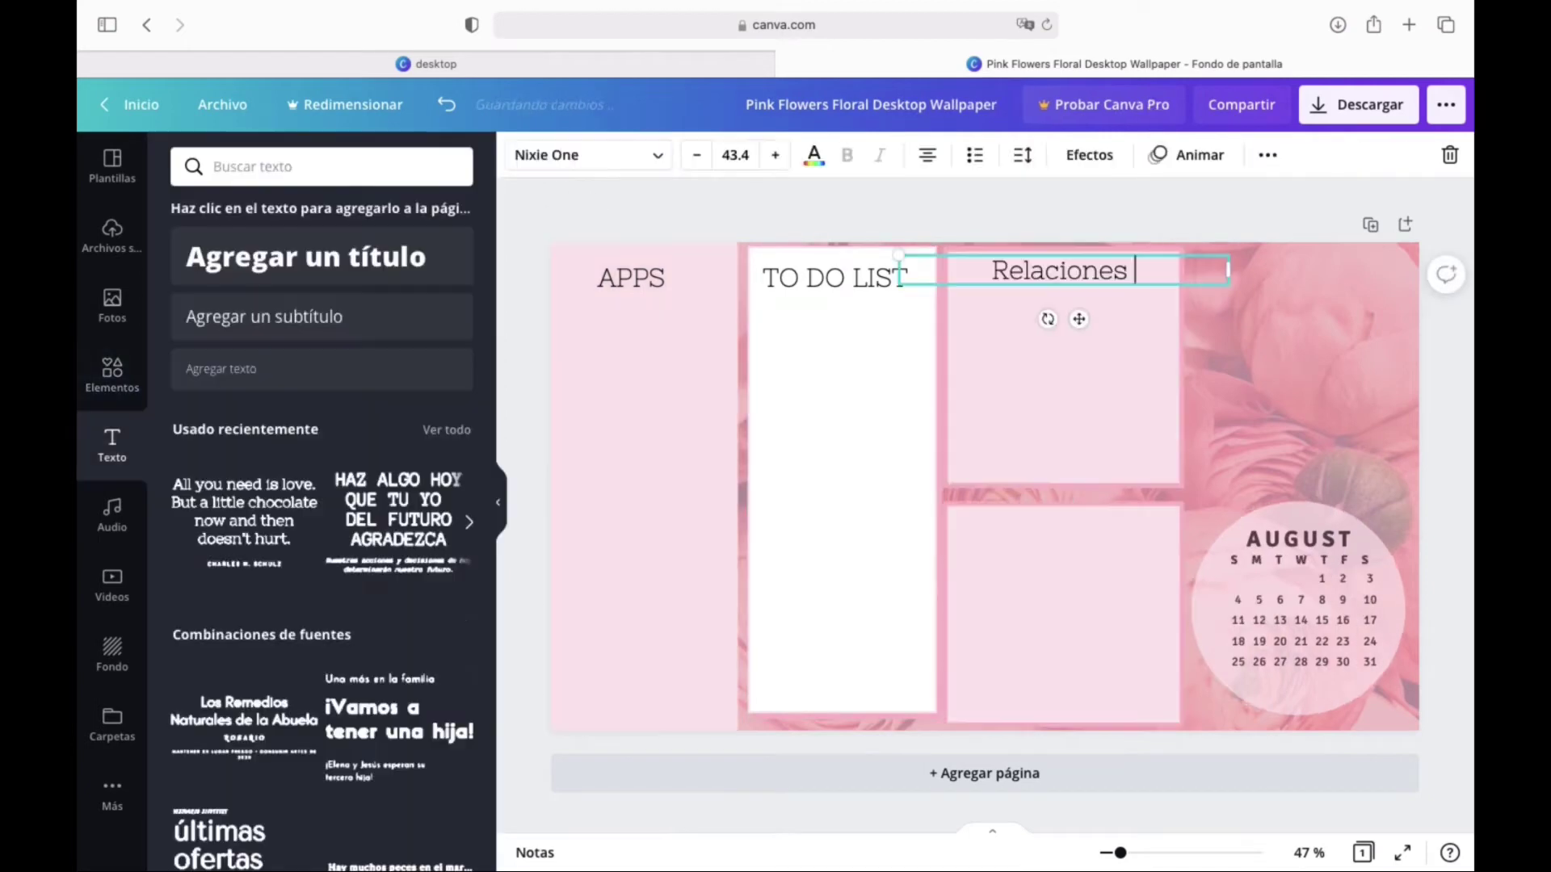
- Complete the upper pink box's heading as "Relaciones Internacionales", shrink it to size 23.9 and centre it along the box's upper edge
{"action": "type", "text": "nter"}
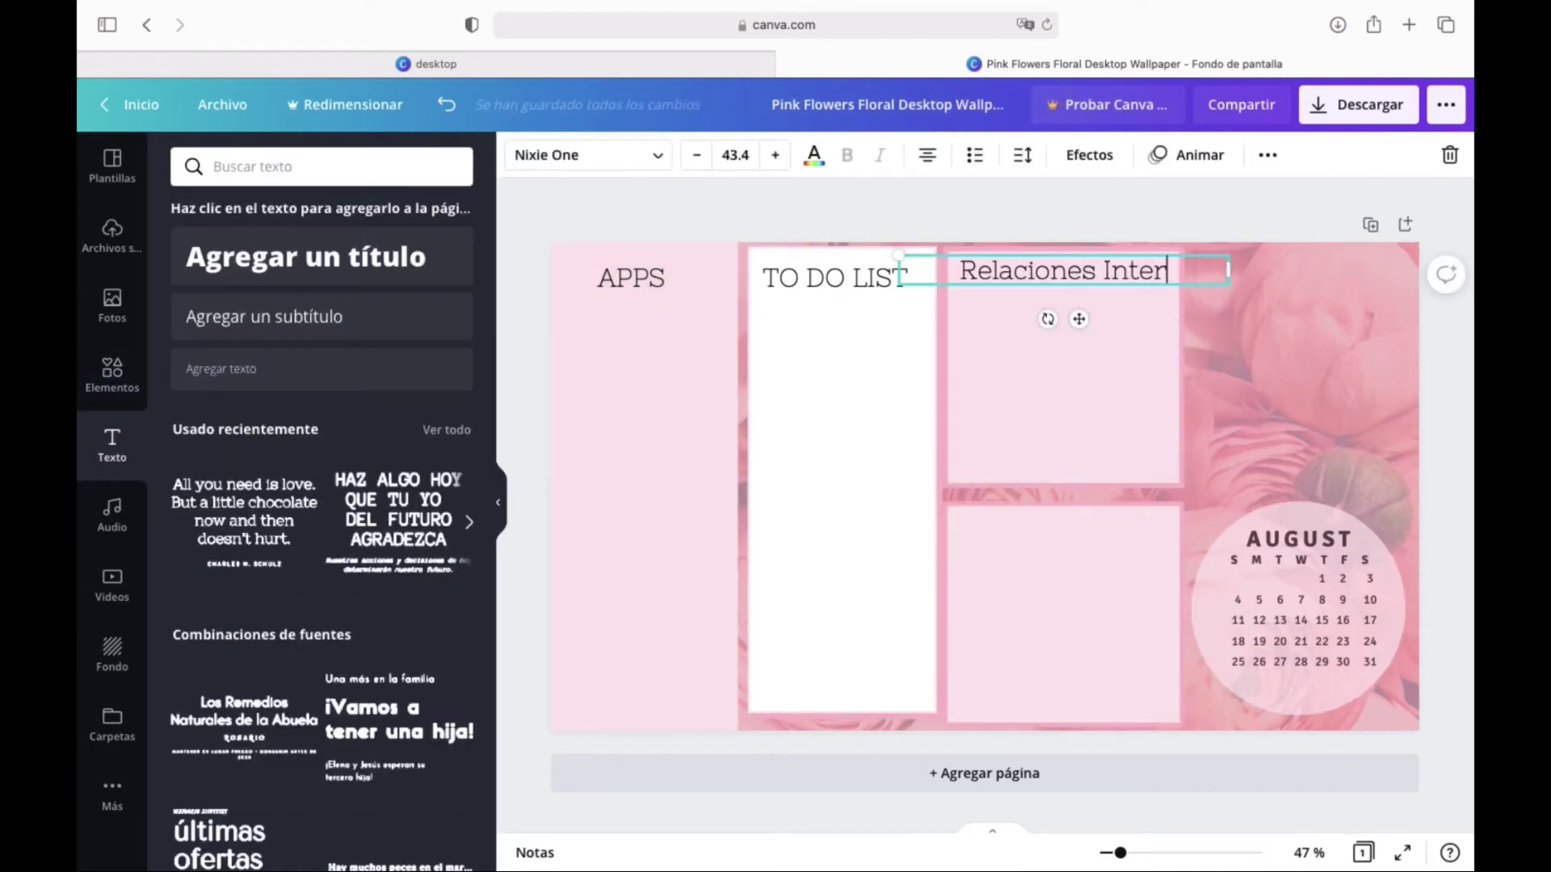
{"action": "type", "text": "nacionales"}
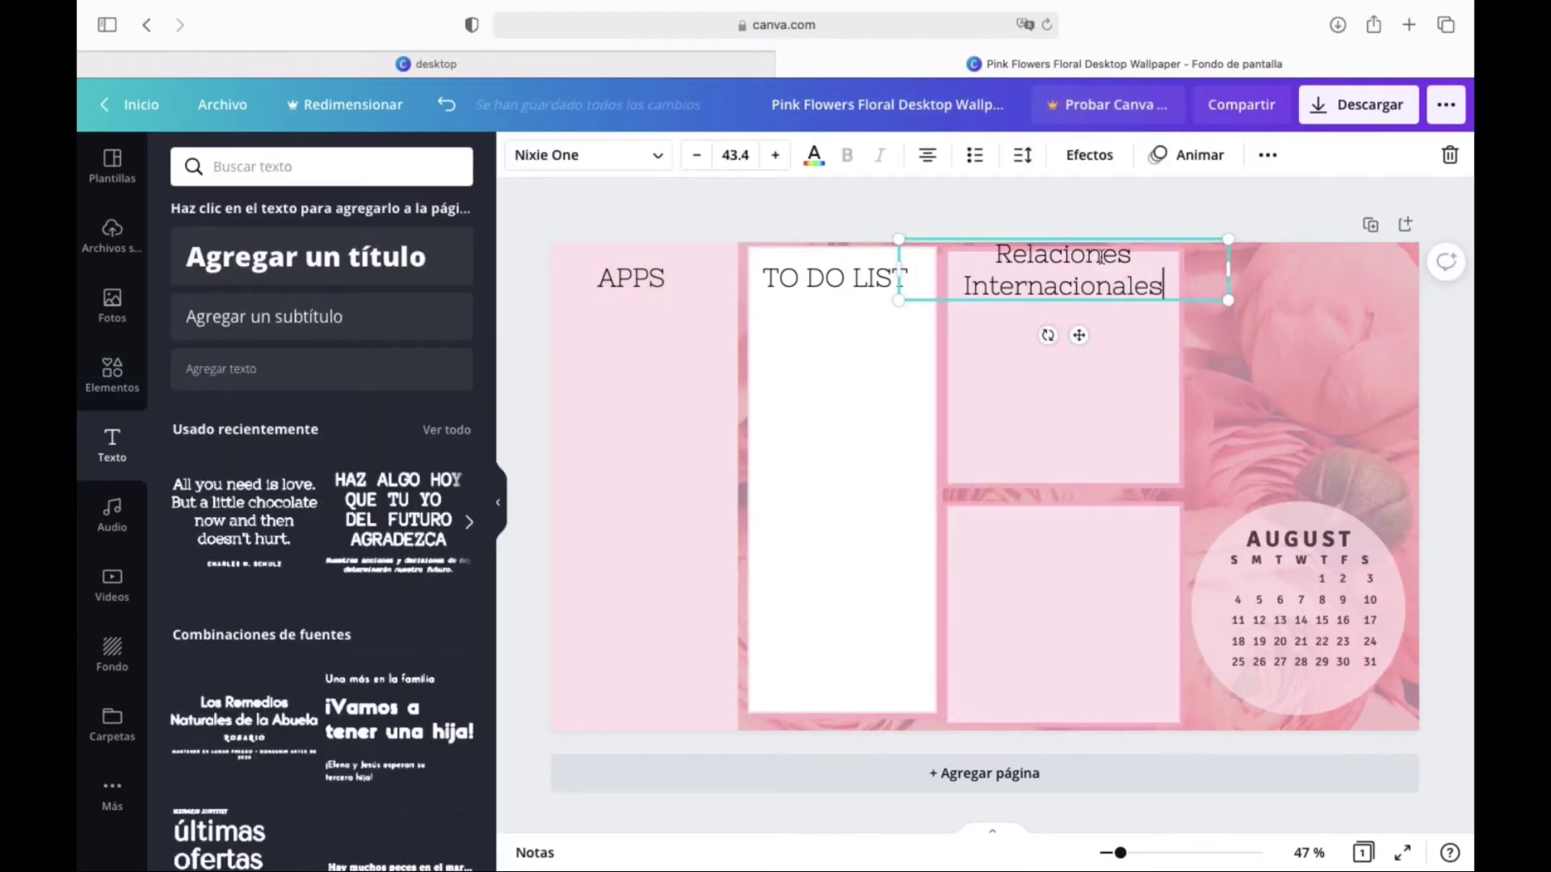
{"action": "left_click_drag", "start_coordinate": [1225, 299], "coordinate": [1134, 266]}
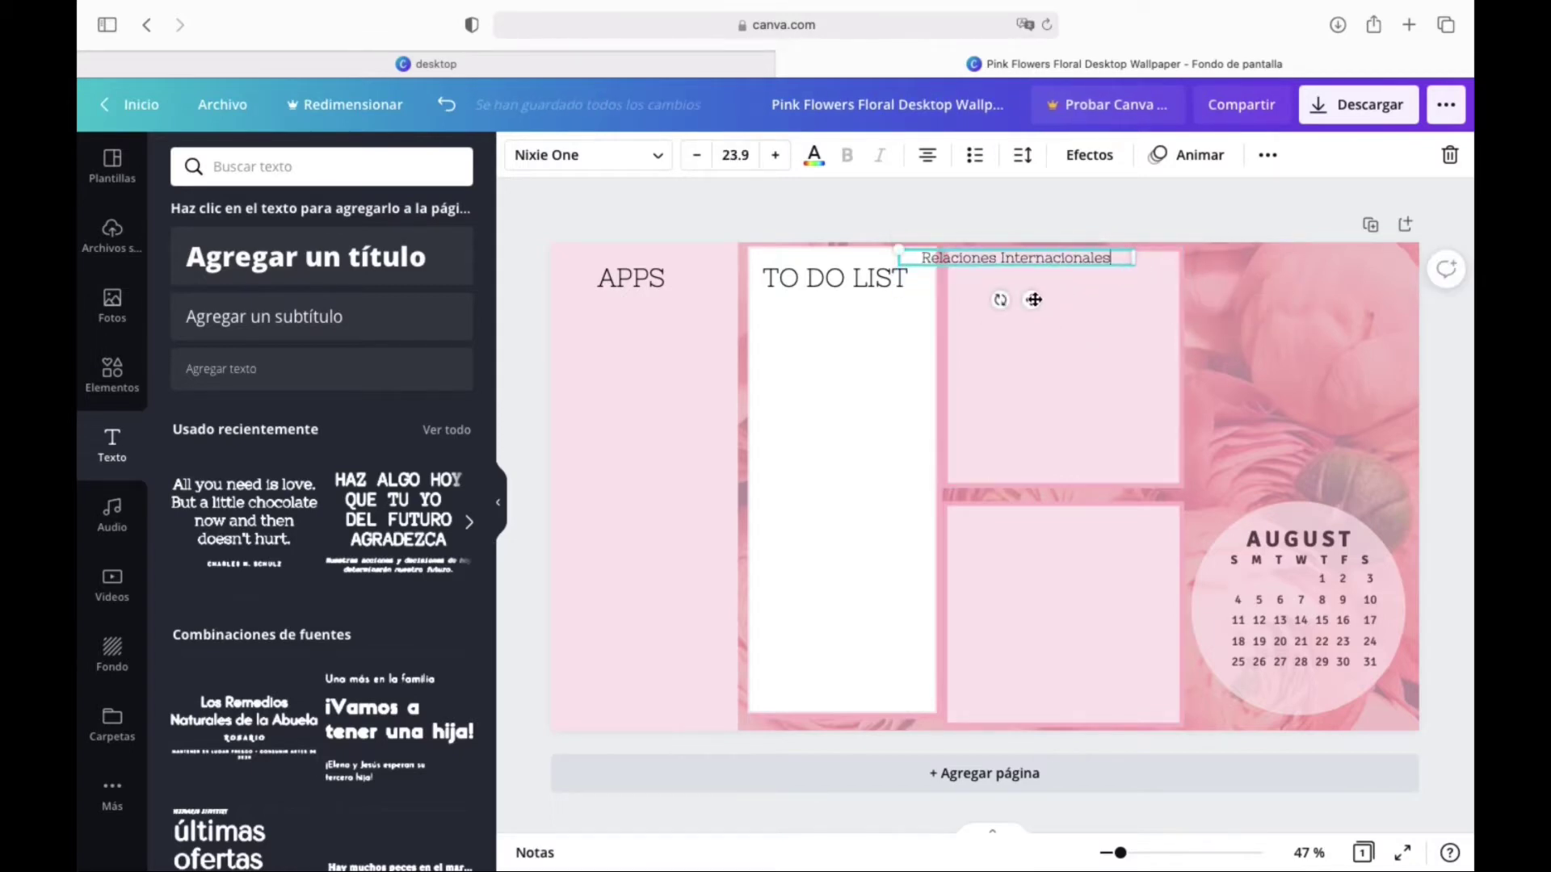
{"action": "left_click_drag", "start_coordinate": [1031, 298], "coordinate": [1081, 308]}
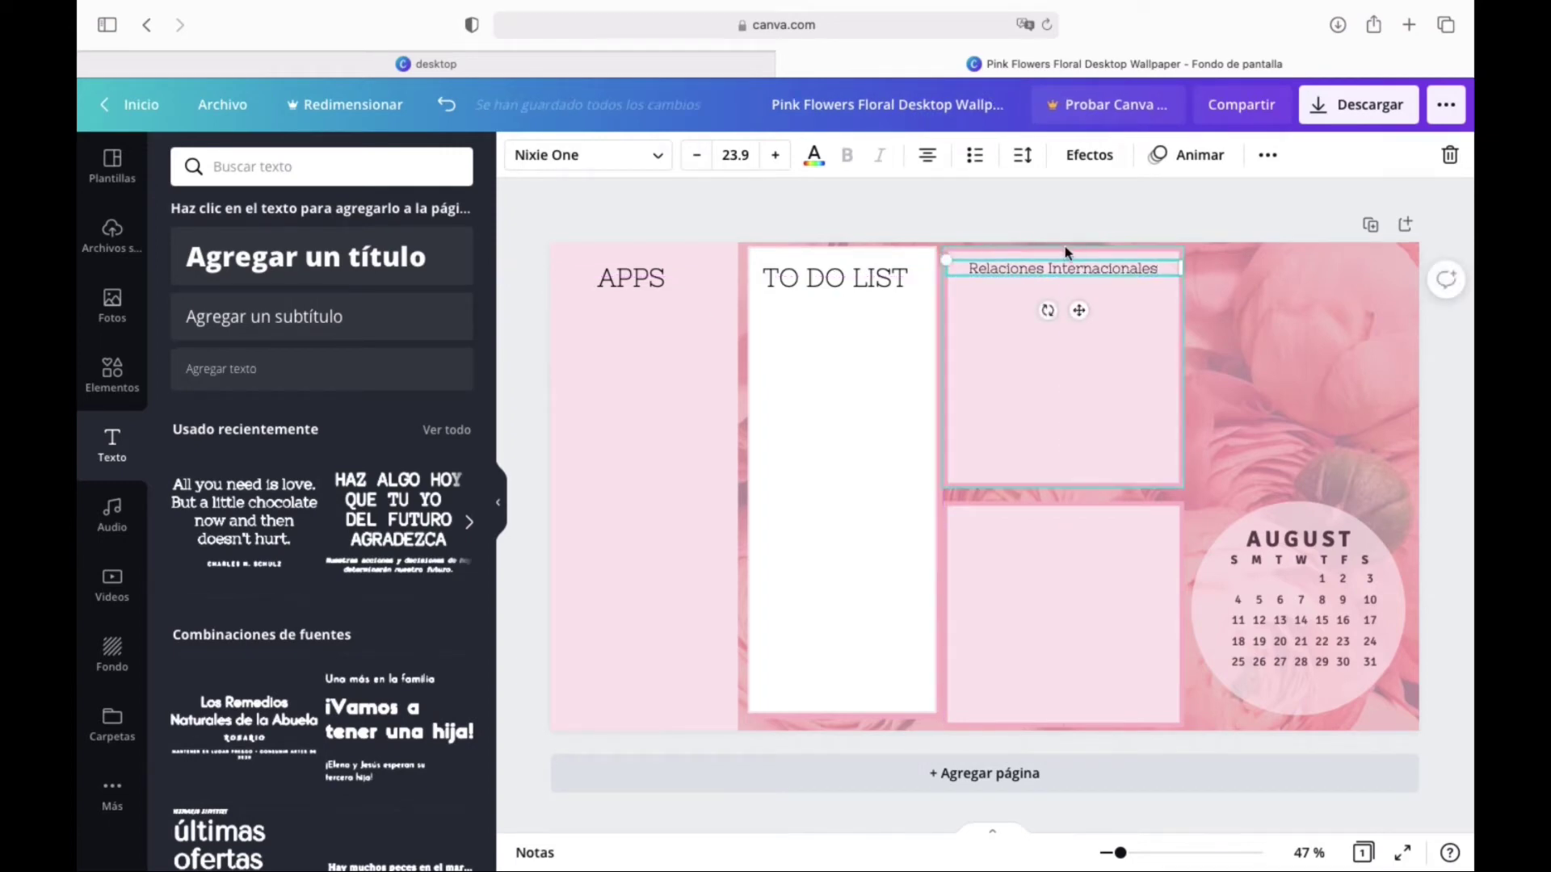
{"action": "mouse_move", "coordinate": [1080, 311]}
{"action": "left_mouse_down"}
{"action": "mouse_move", "coordinate": [1082, 454]}
{"action": "mouse_move", "coordinate": [1084, 310]}
{"action": "left_mouse_up"}
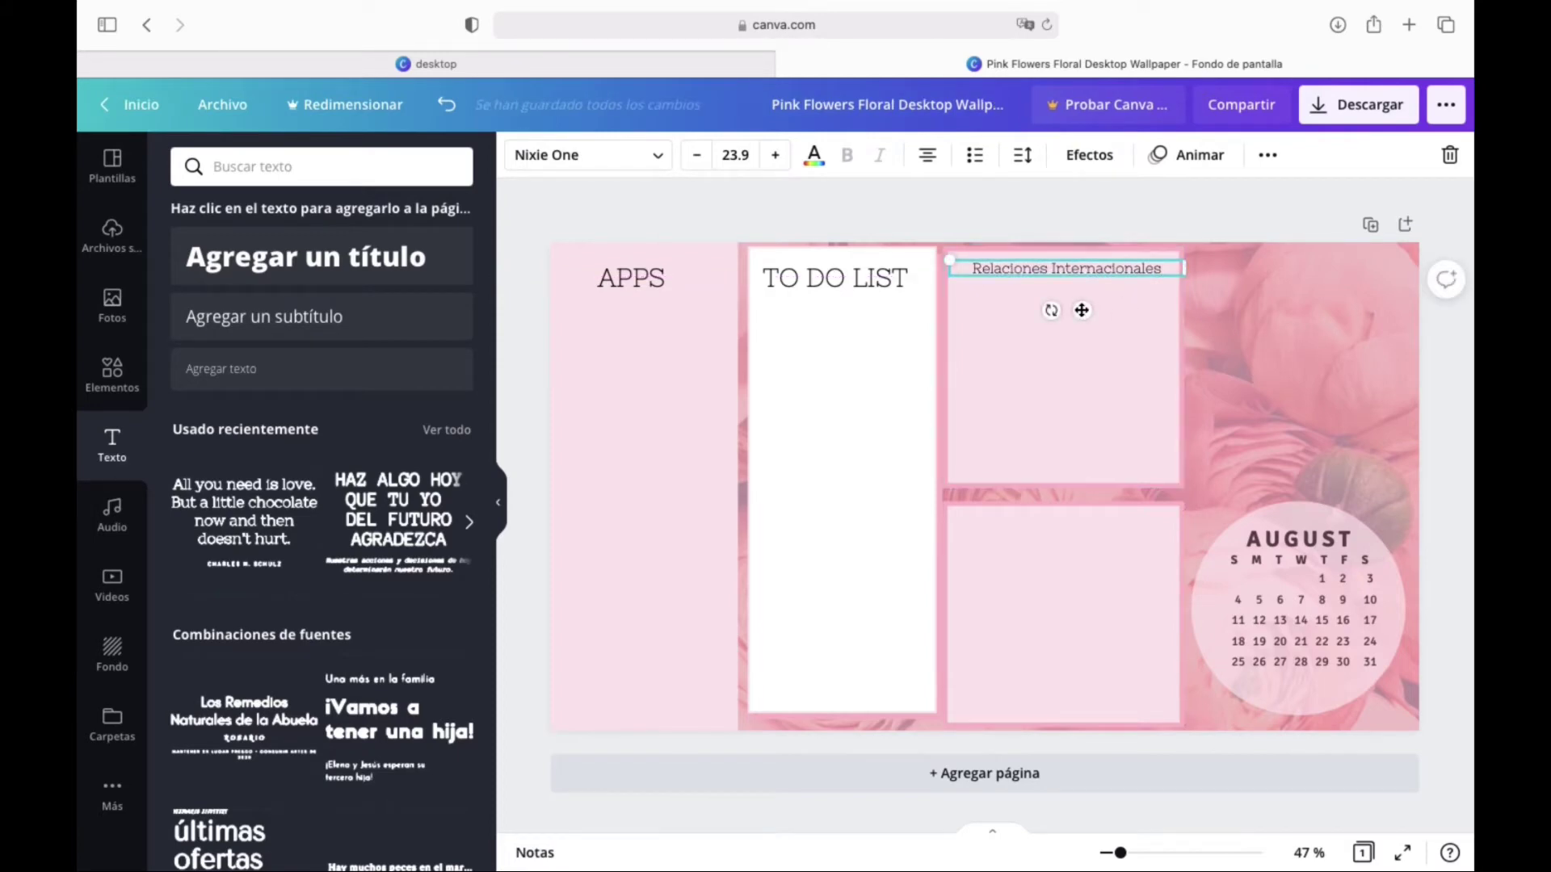
- Duplicate the "Relaciones Internacionales" heading, place the copy atop the lower pink box and change its text to "Psicología"
{"action": "left_click", "coordinate": [1266, 155]}
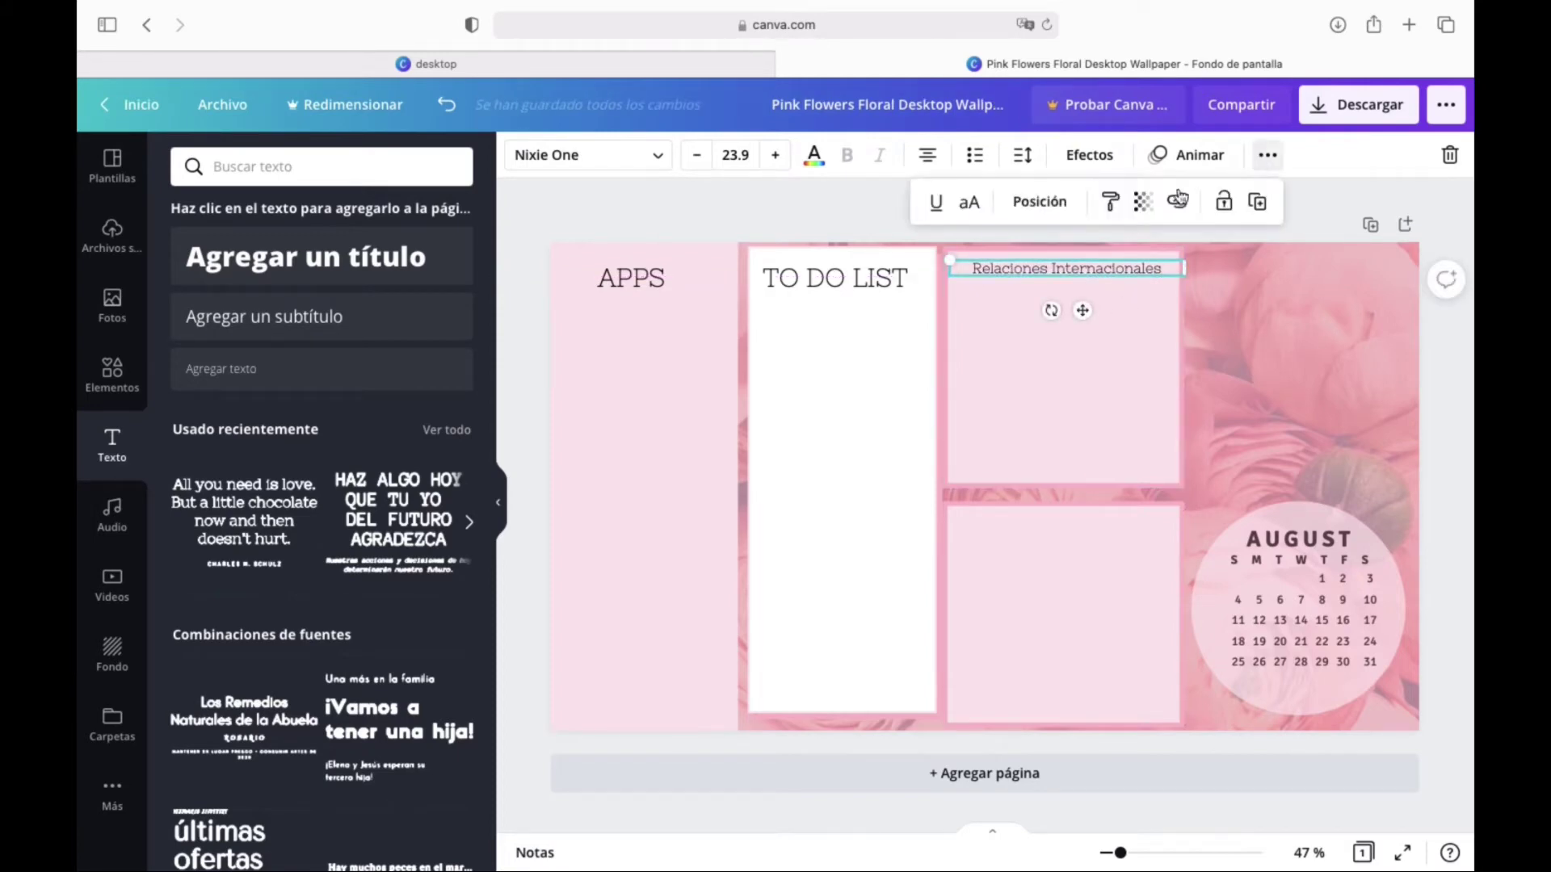
{"action": "left_click", "coordinate": [1255, 202]}
{"action": "left_click_drag", "start_coordinate": [1082, 311], "coordinate": [1080, 564]}
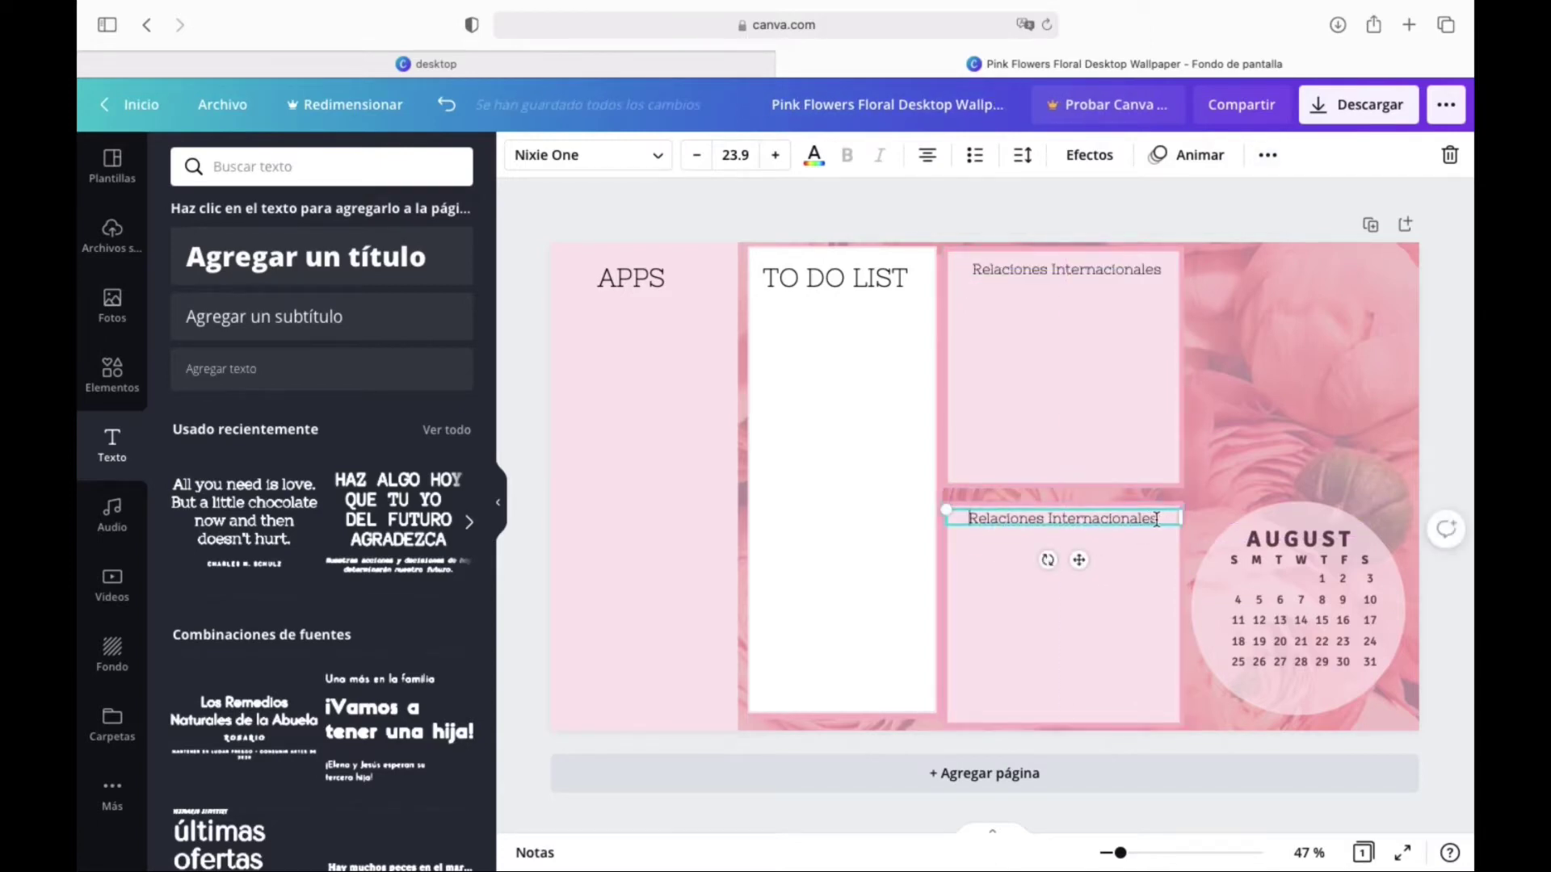
{"action": "type", "text": "Relacion"}
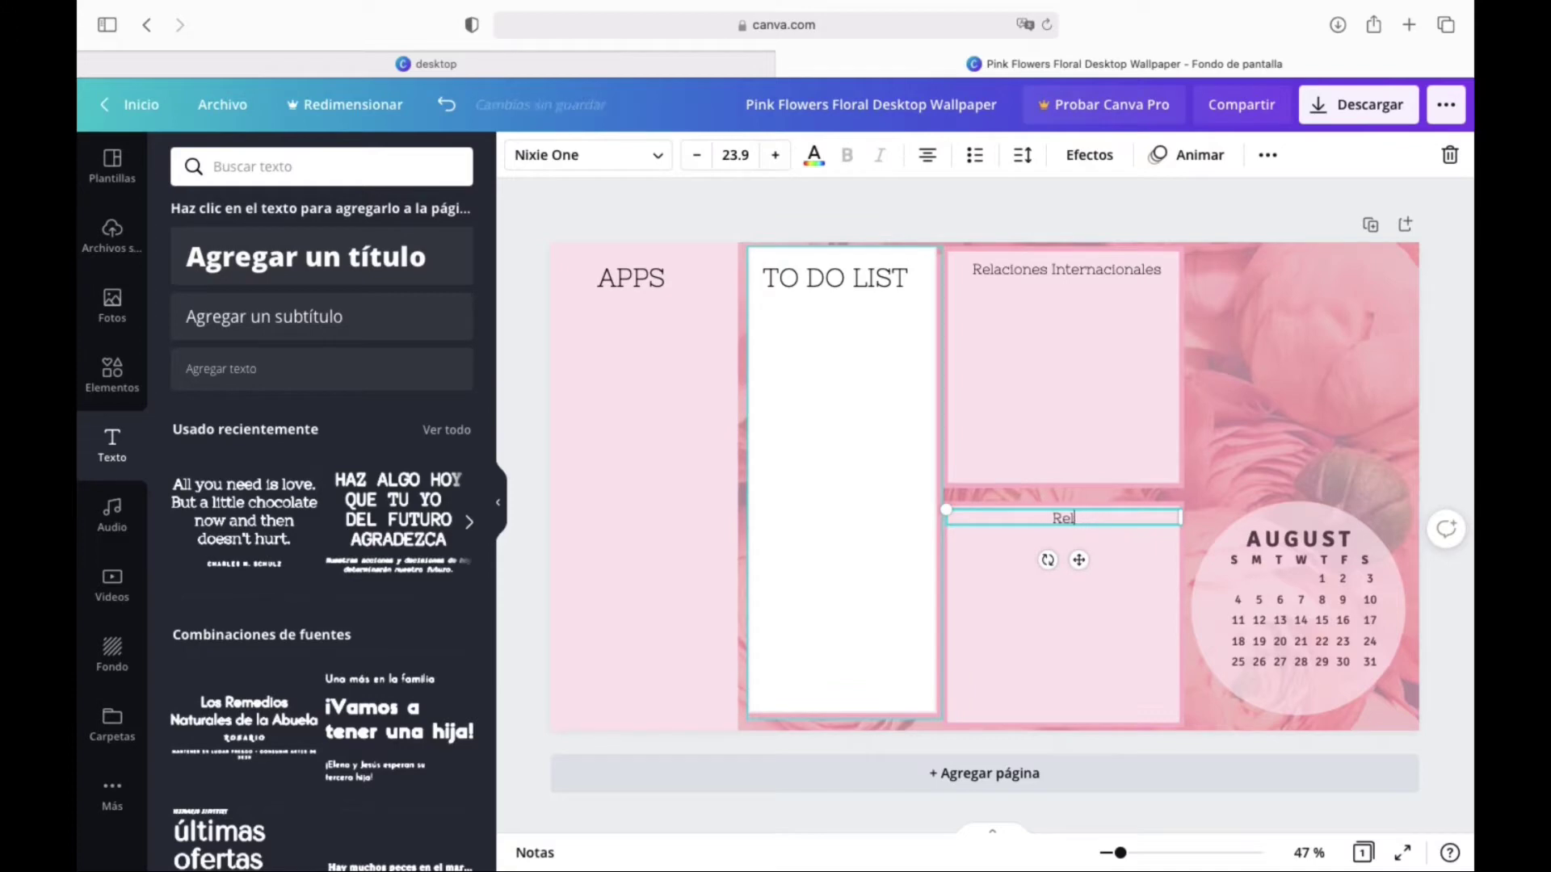
{"action": "key", "text": "BackSpace"}
{"action": "key", "text": "BackSpace"}
{"action": "key", "text": "BackSpace"}
{"action": "type", "text": "Psicologi"}
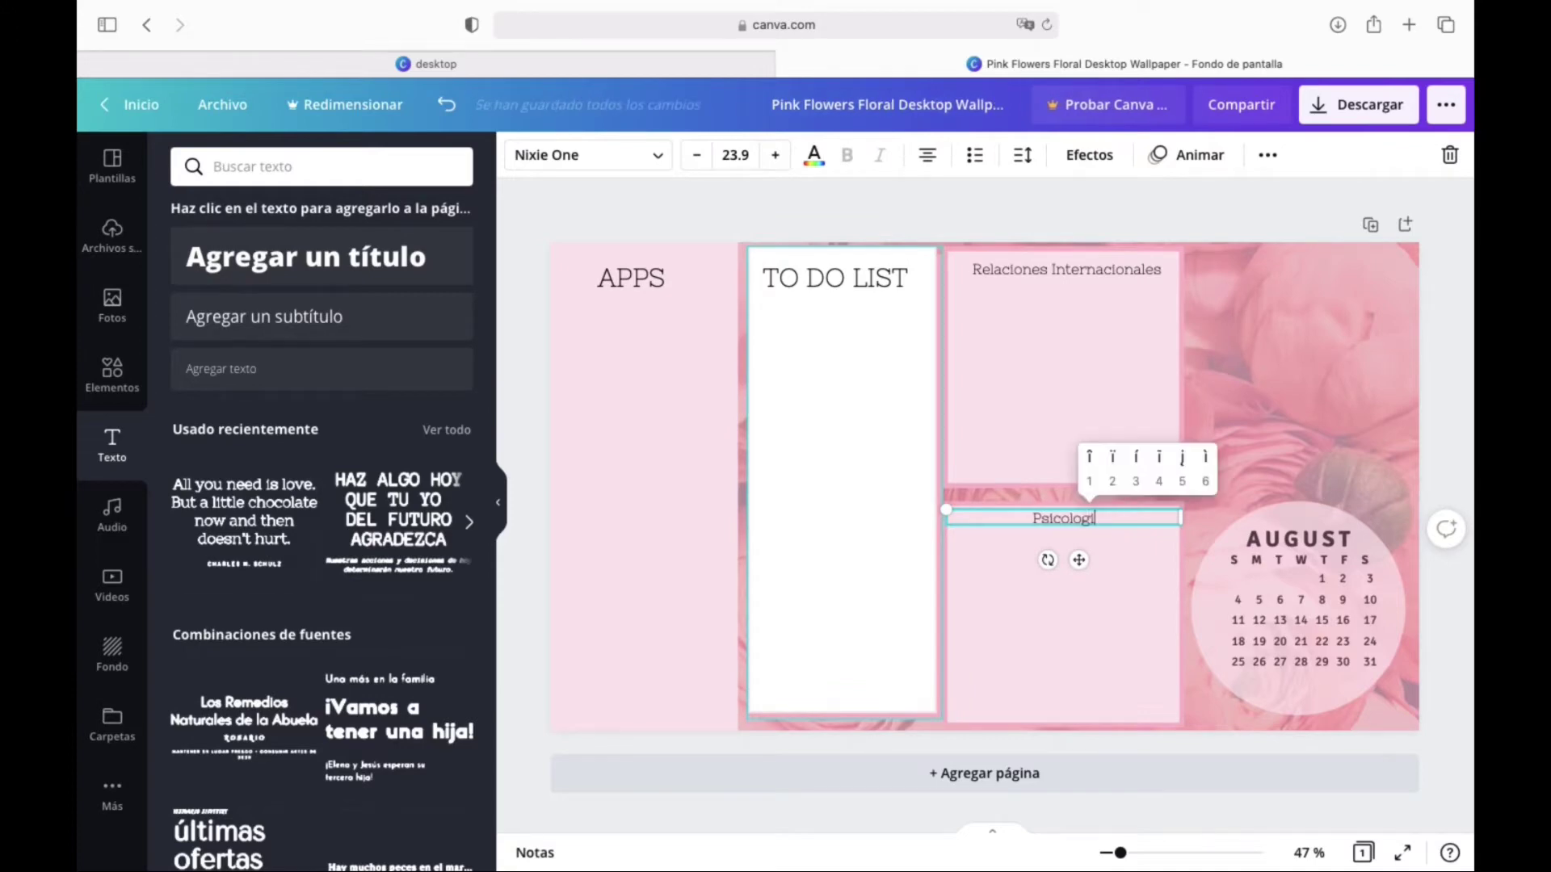
{"action": "type", "text": "3a"}
{"action": "left_click", "coordinate": [1276, 209]}
{"action": "left_click", "coordinate": [1084, 518]}
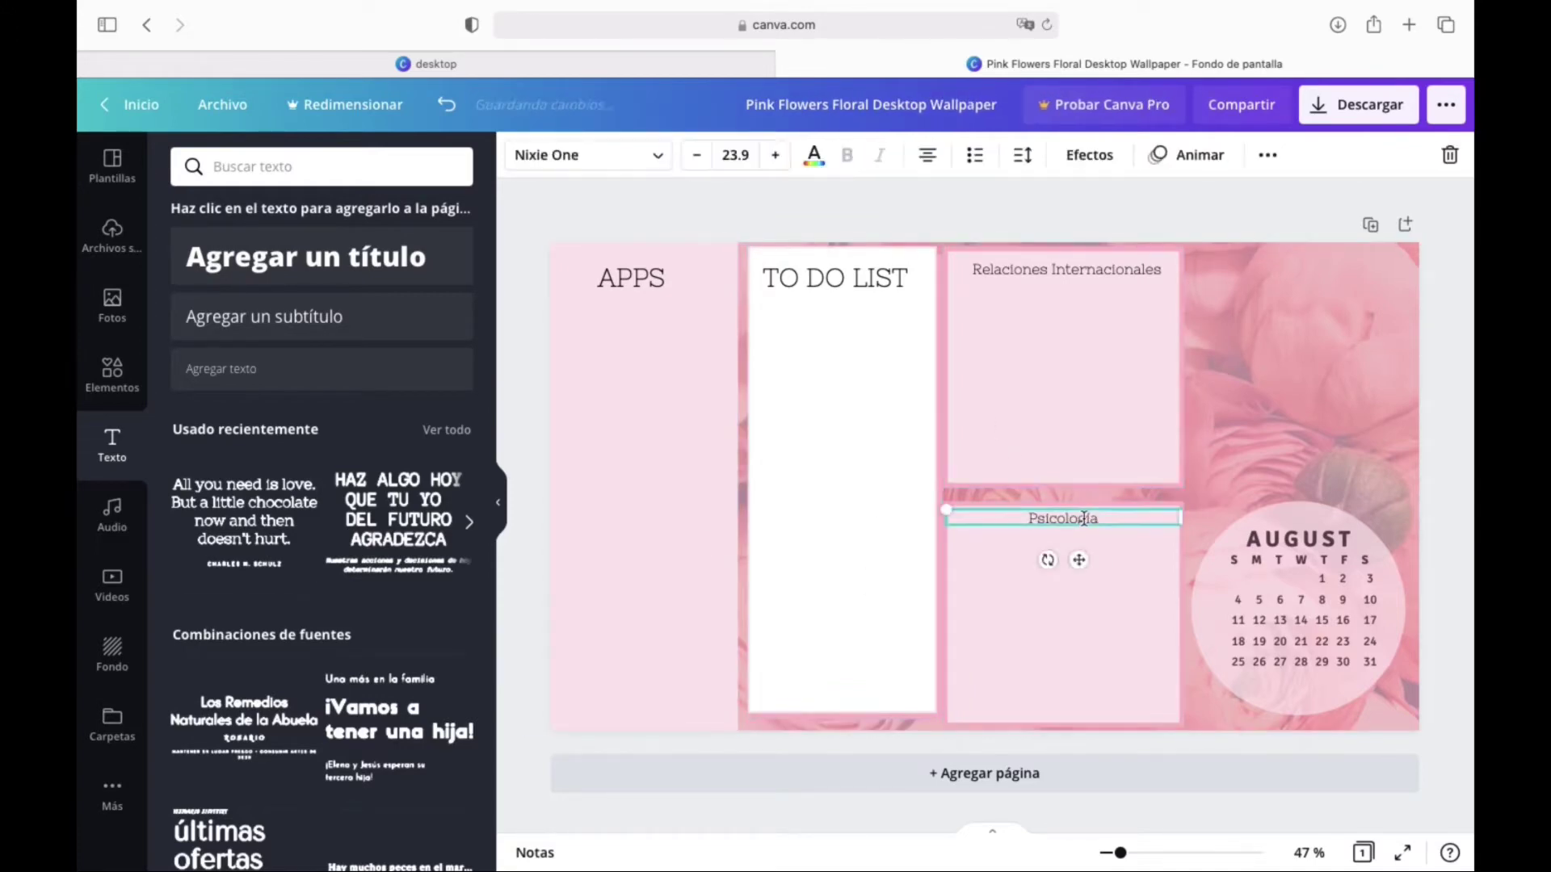
{"action": "left_click", "coordinate": [1166, 229]}
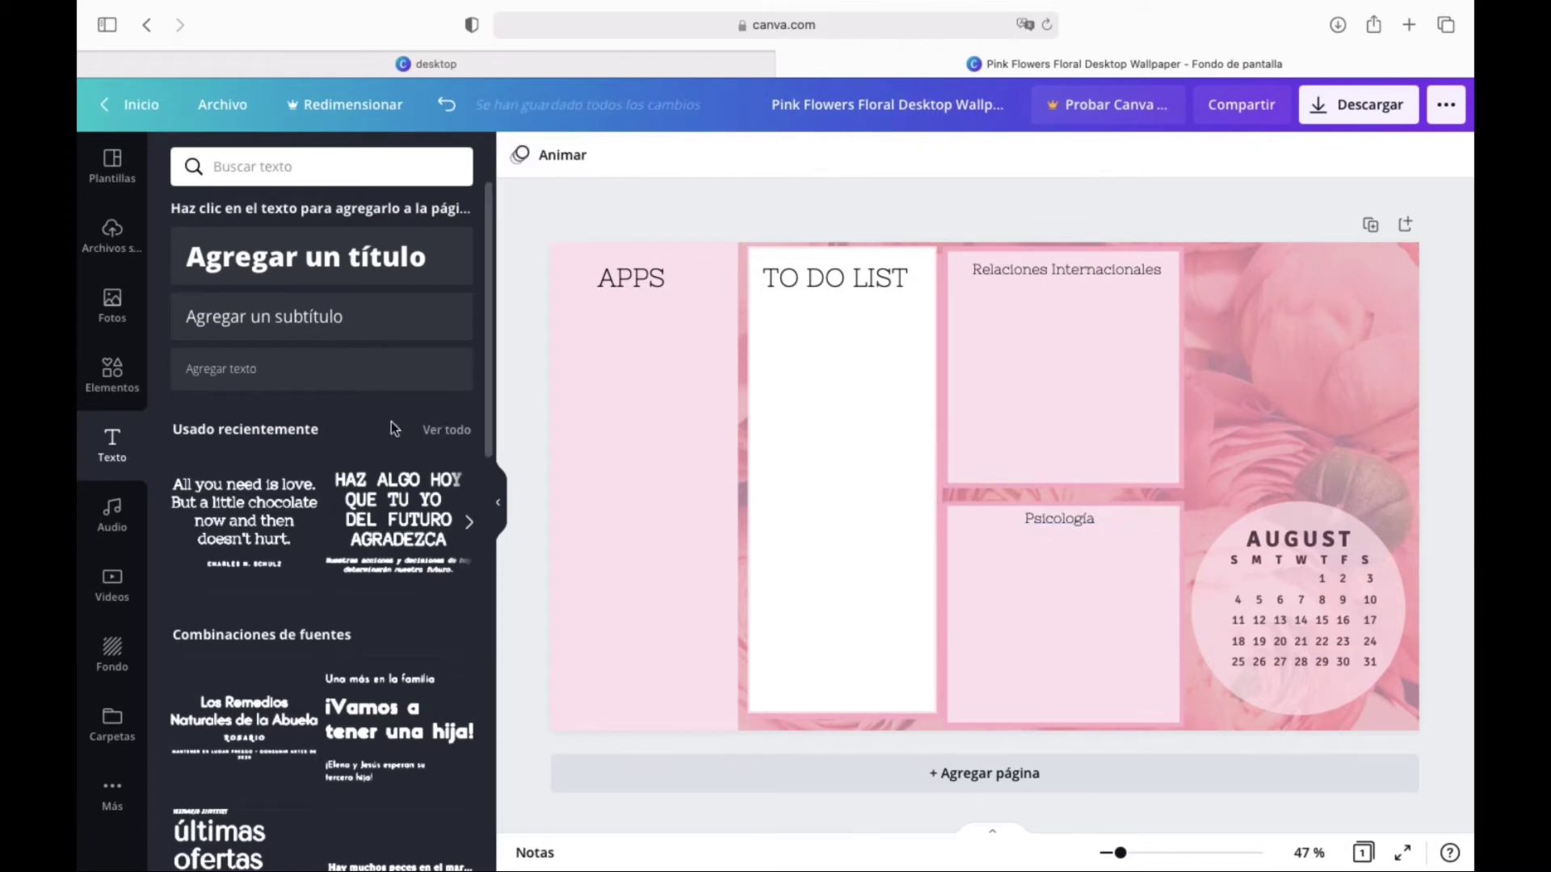
- Browse the Marcos (frames) collection and insert the wide rectangular landscape frame
{"action": "left_click", "coordinate": [100, 327]}
{"action": "left_click", "coordinate": [113, 243]}
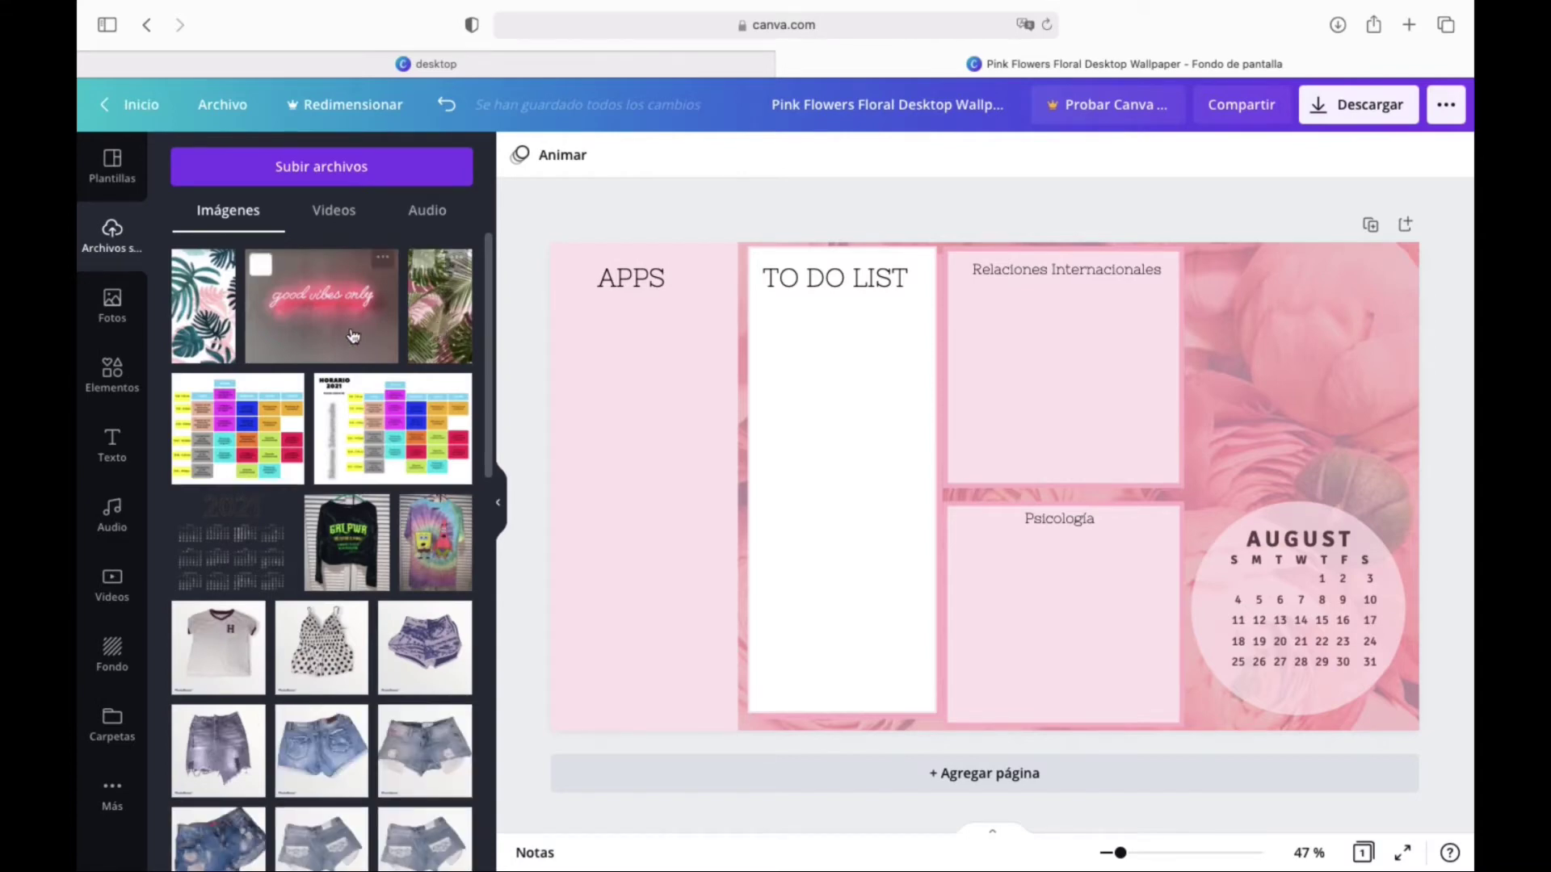
{"action": "left_click", "coordinate": [112, 374]}
{"action": "scroll", "coordinate": [323, 525], "scroll_direction": "down", "scroll_amount": 5}
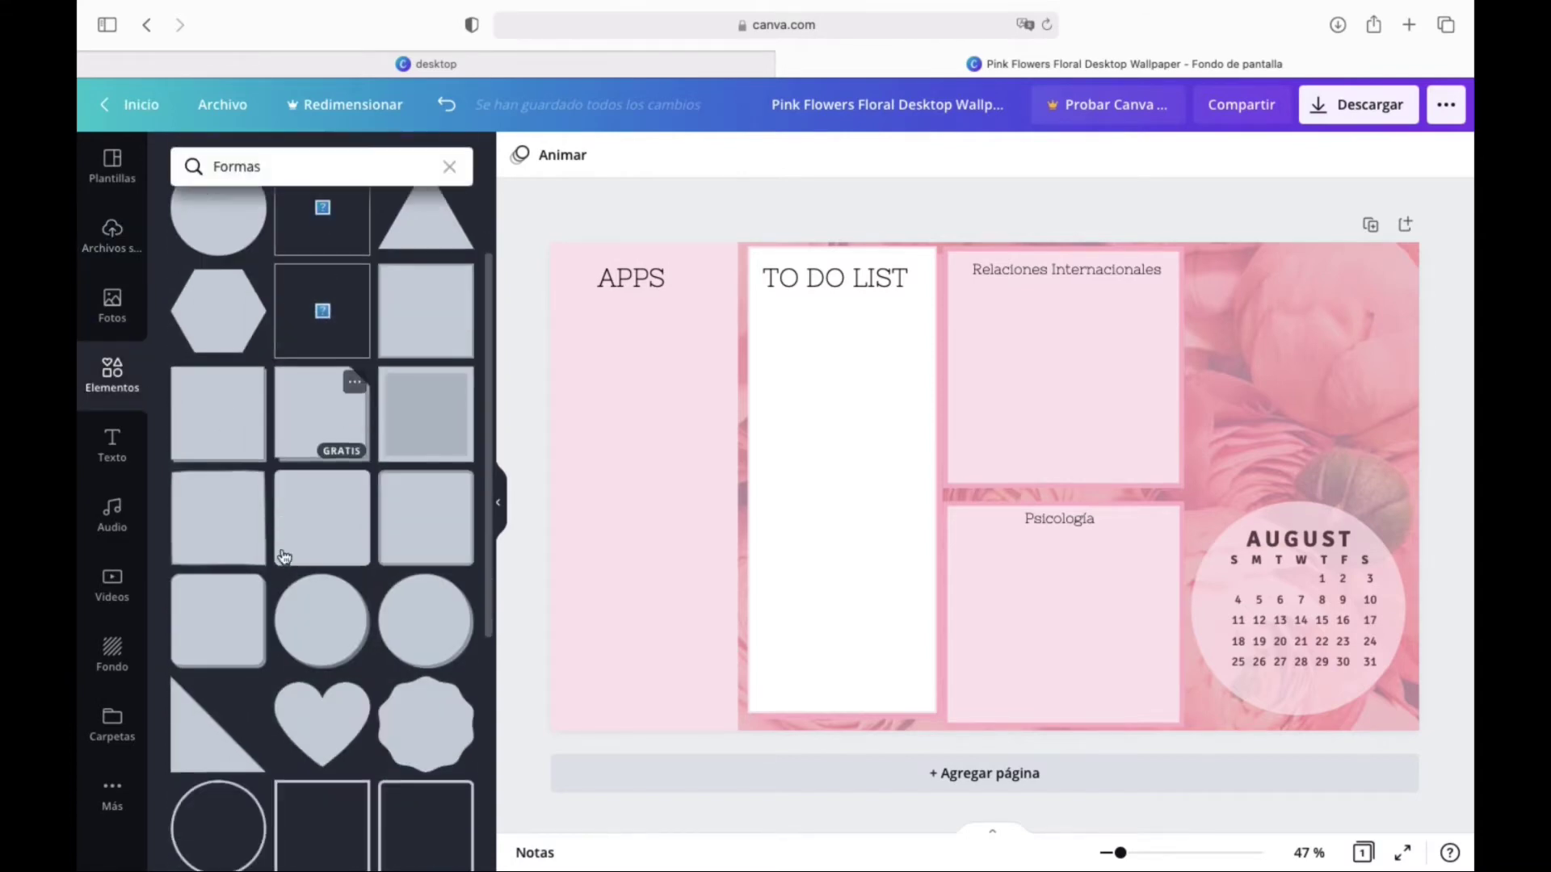
{"action": "left_click", "coordinate": [450, 168]}
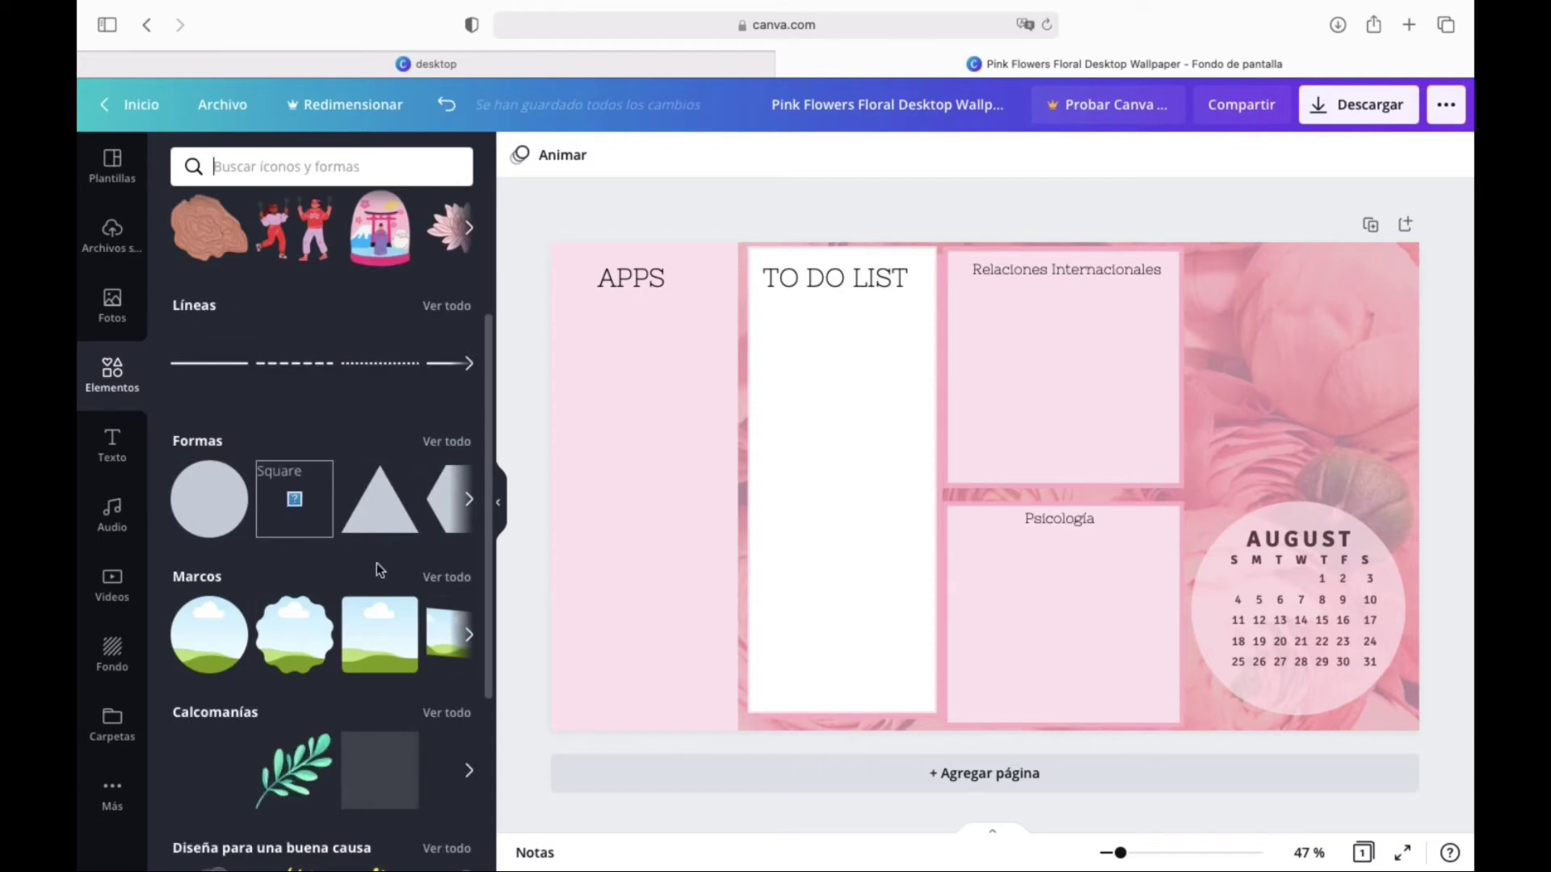
{"action": "left_click", "coordinate": [427, 580]}
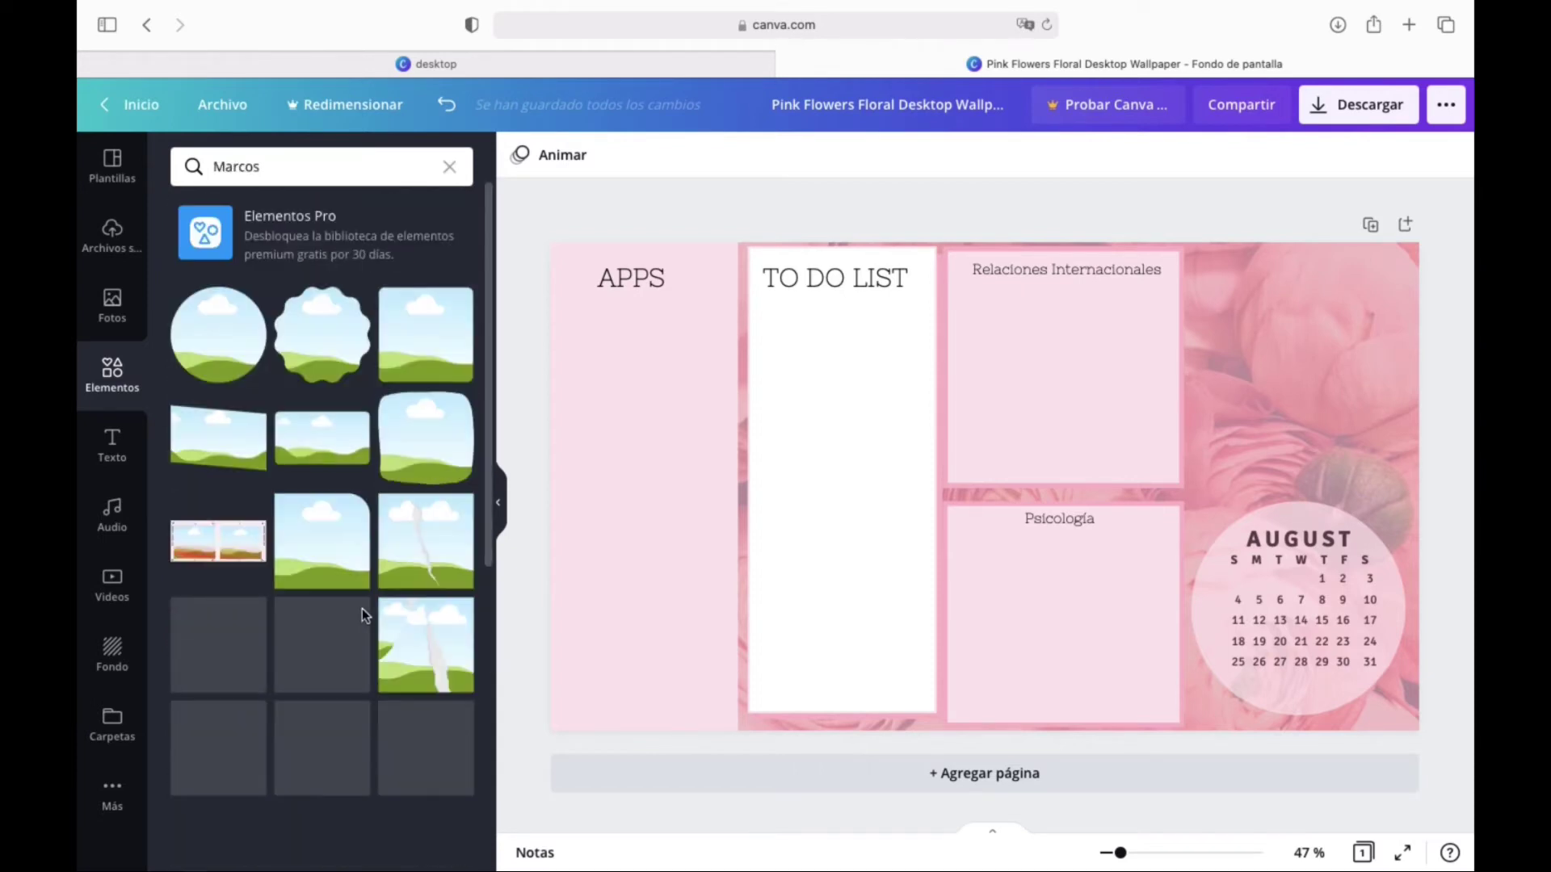
{"action": "scroll", "coordinate": [362, 610], "scroll_direction": "down", "scroll_amount": 1}
{"action": "scroll", "coordinate": [362, 614], "scroll_direction": "down", "scroll_amount": 2}
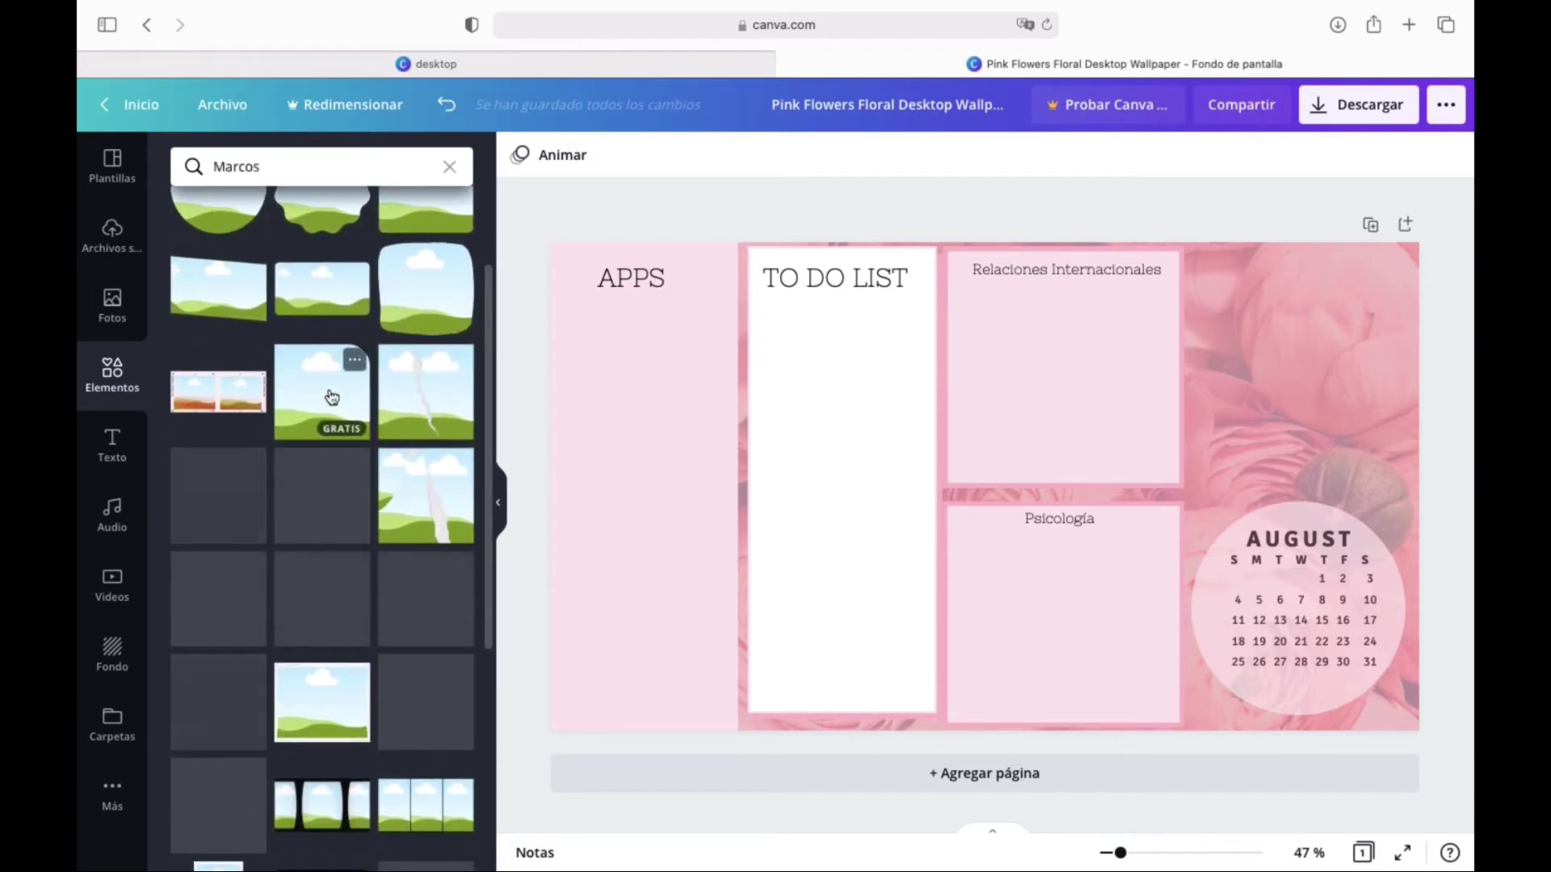
{"action": "left_click", "coordinate": [305, 311]}
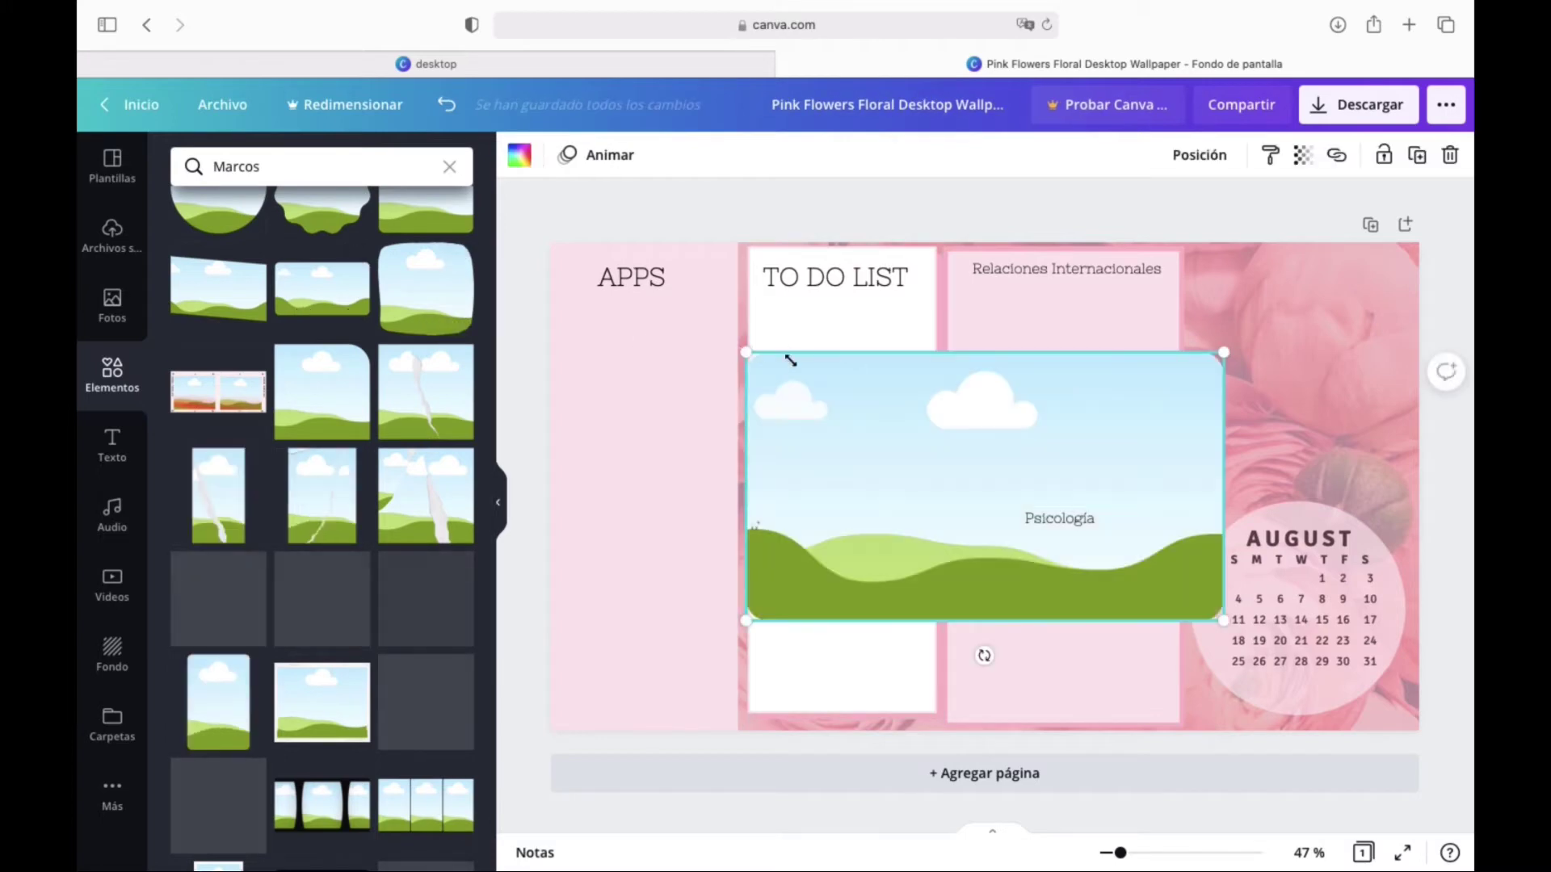
- Resize the landscape frame to about 502 × 282 and place it above the AUGUST calendar, beside the Relaciones Internacionales box
{"action": "left_click_drag", "start_coordinate": [789, 356], "coordinate": [1177, 350]}
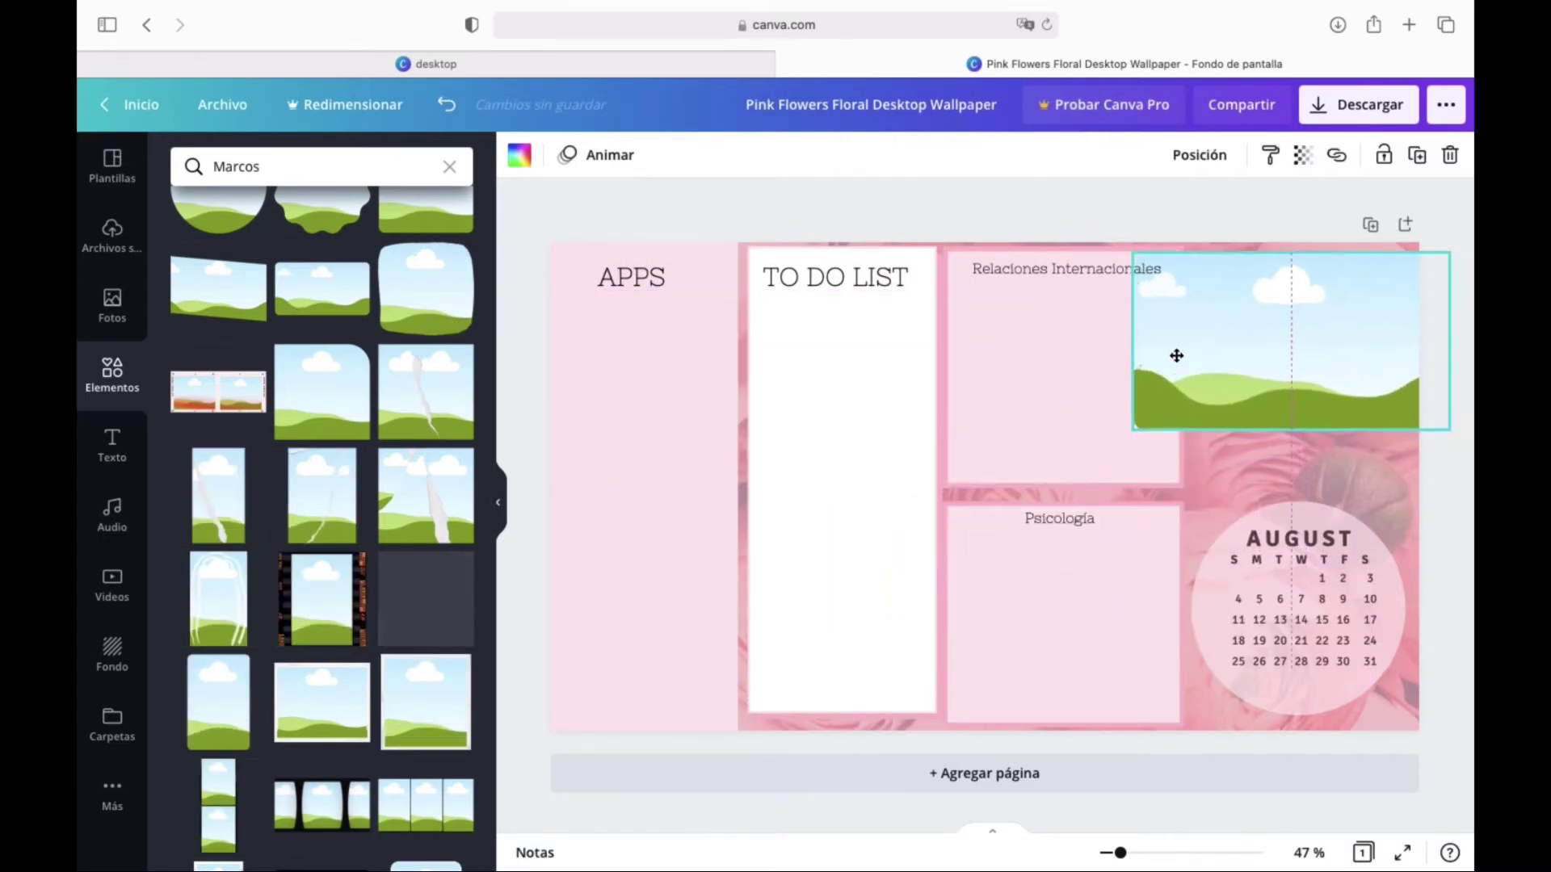
{"action": "left_click_drag", "start_coordinate": [1168, 267], "coordinate": [1229, 290]}
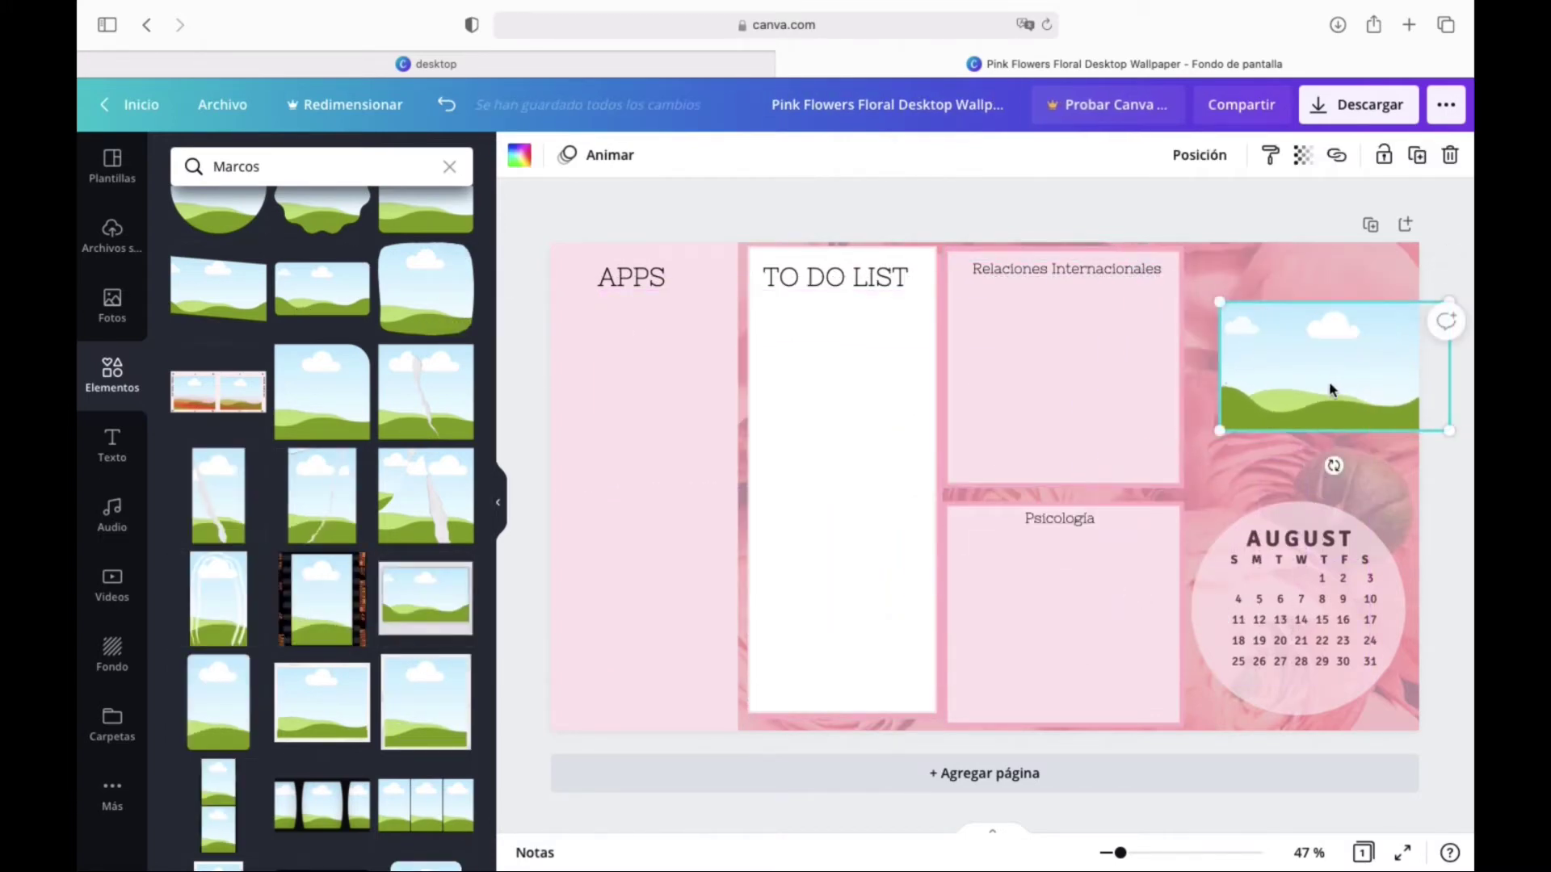
{"action": "left_click_drag", "start_coordinate": [1332, 391], "coordinate": [1319, 338]}
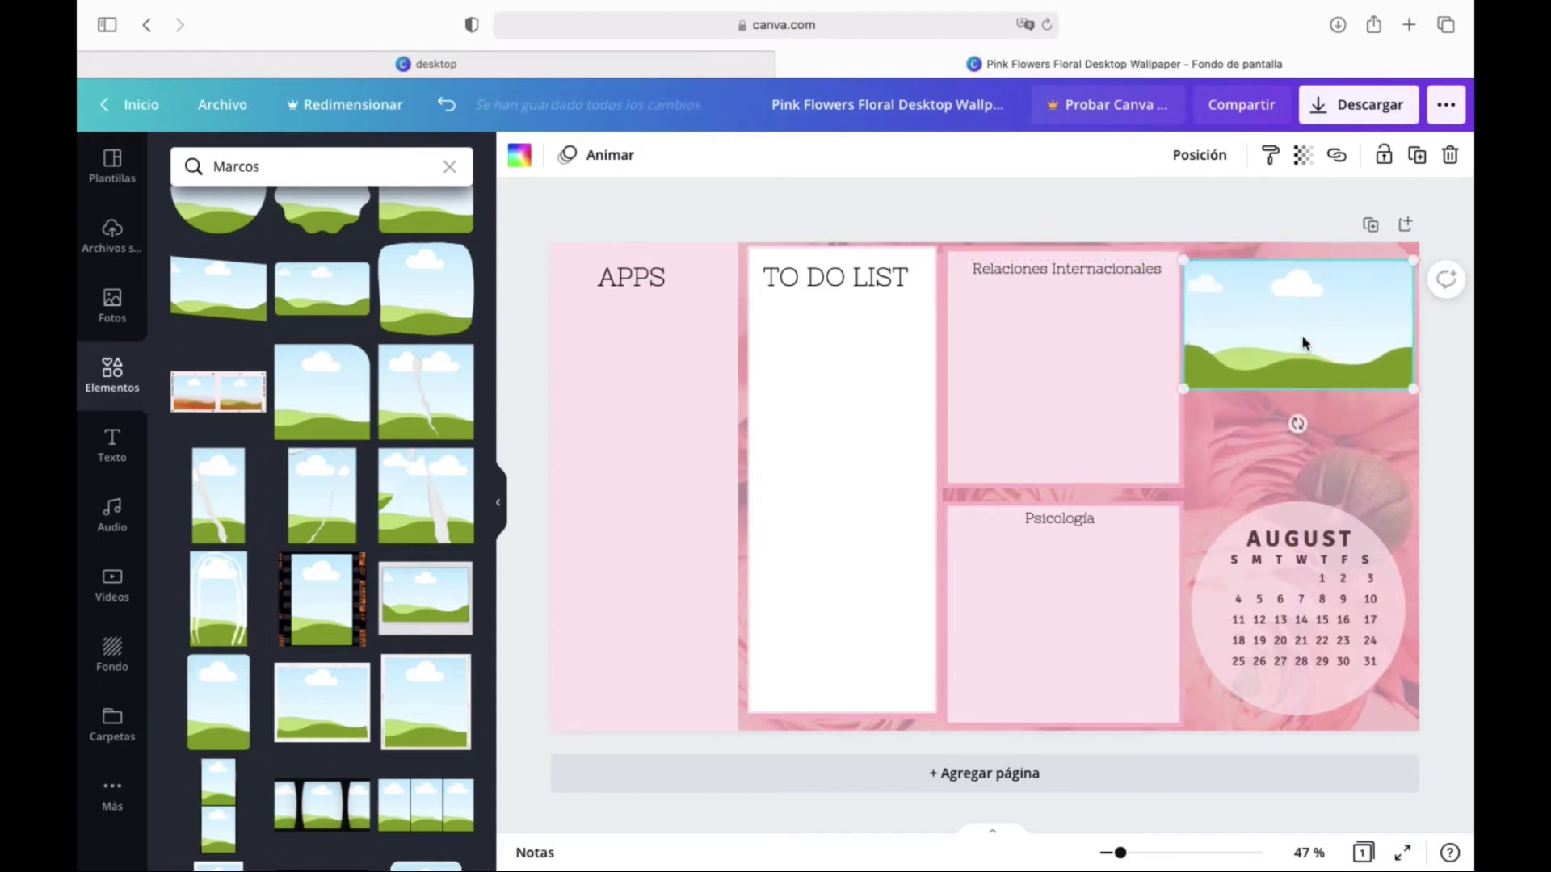
{"action": "left_click_drag", "start_coordinate": [1188, 257], "coordinate": [1192, 260]}
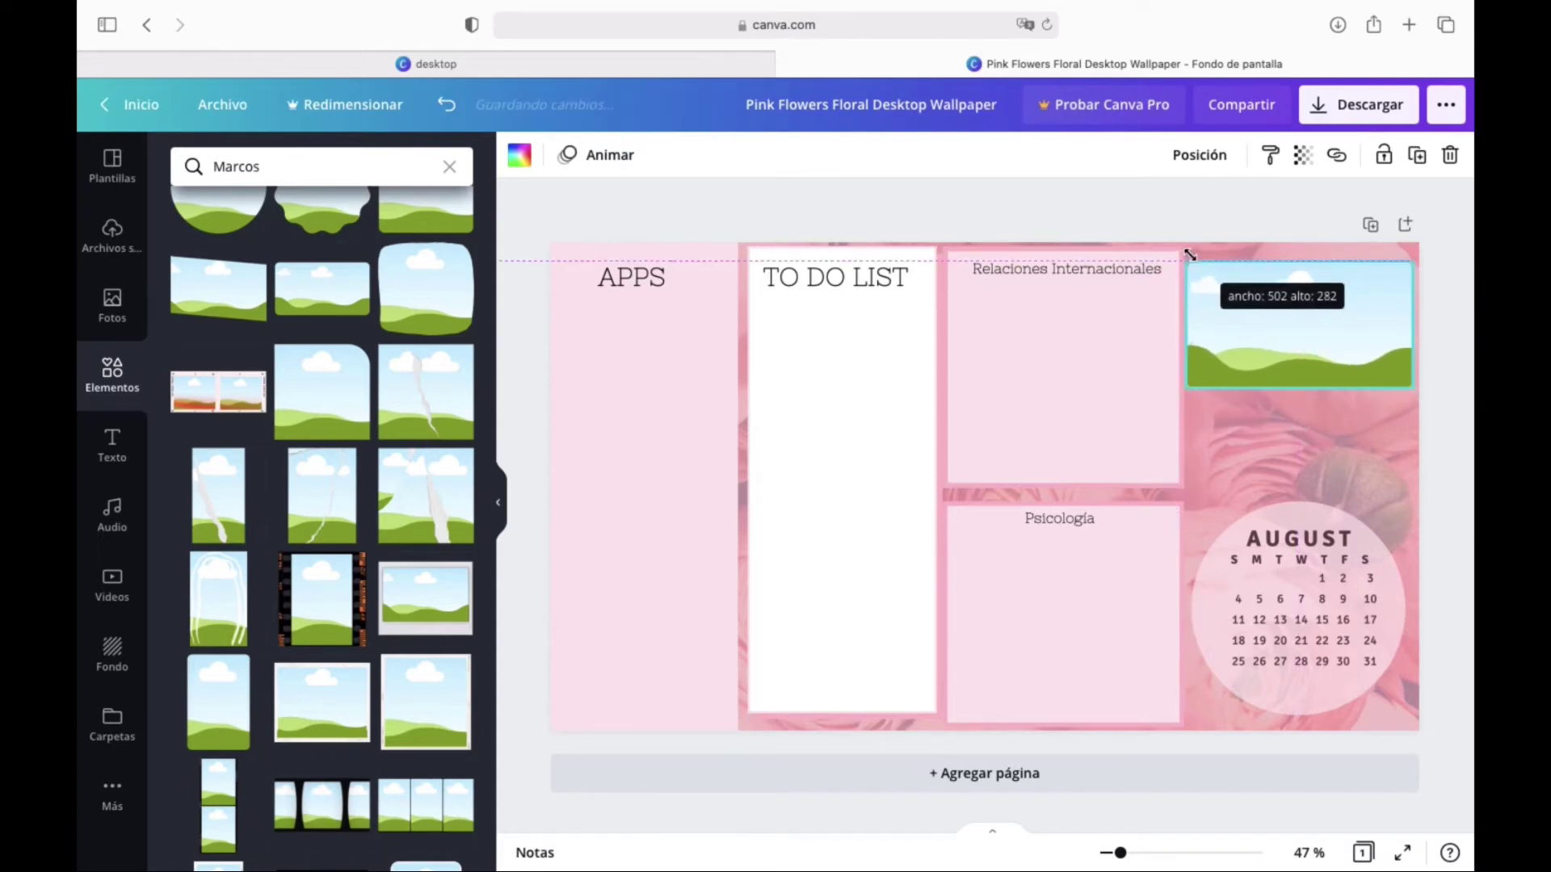
- Fill the landscape frame with the uploaded "good vibes only" neon image and reposition the crop so the lettering sits centred
{"action": "left_click", "coordinate": [111, 237]}
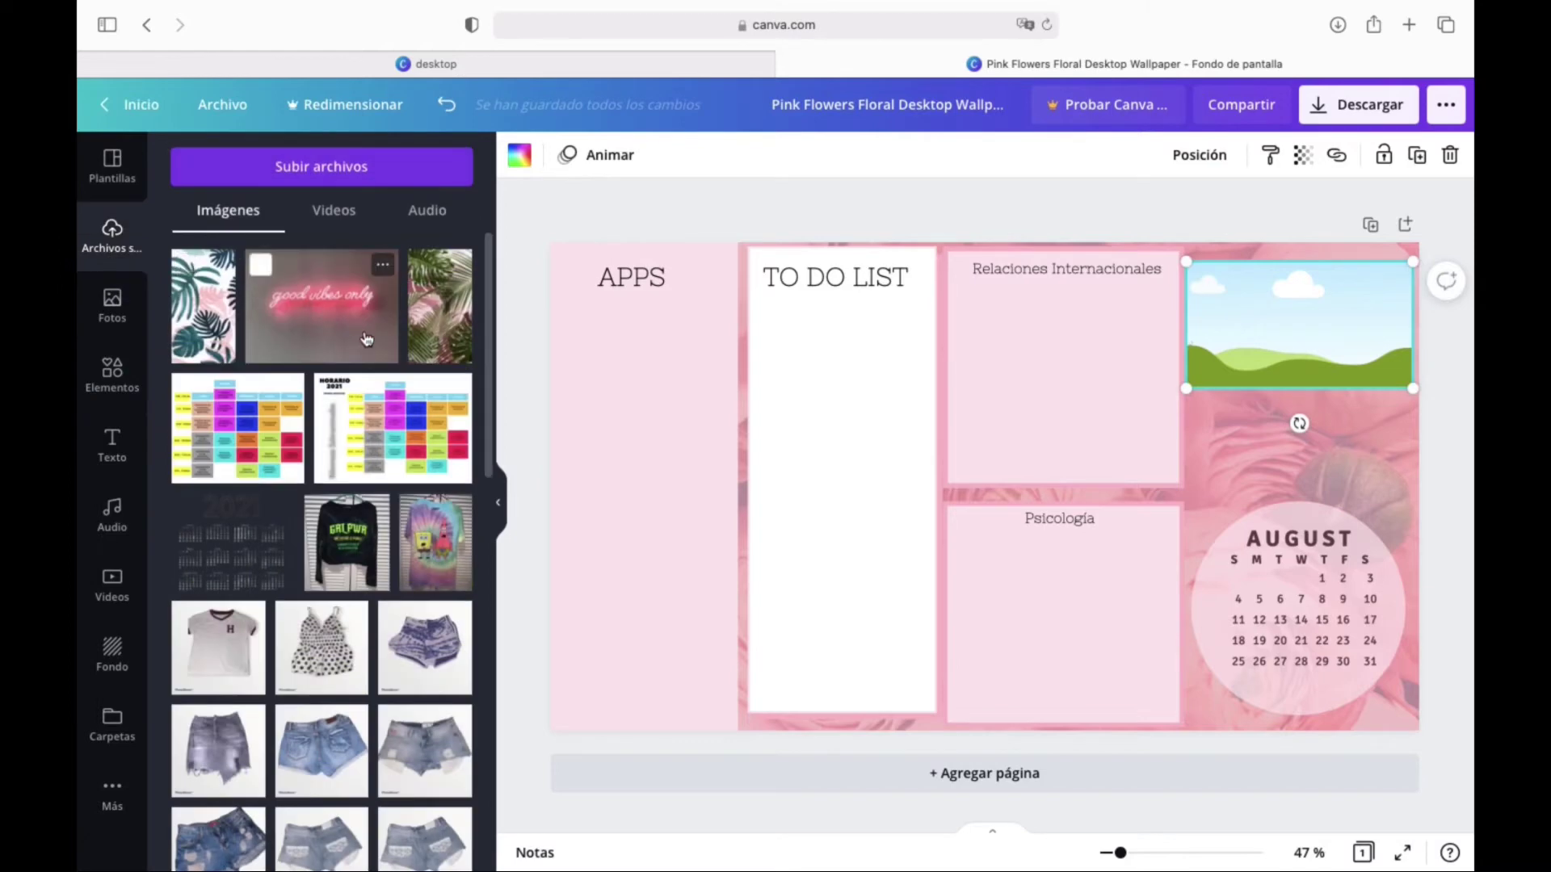
{"action": "left_click_drag", "start_coordinate": [1189, 292], "coordinate": [1296, 304]}
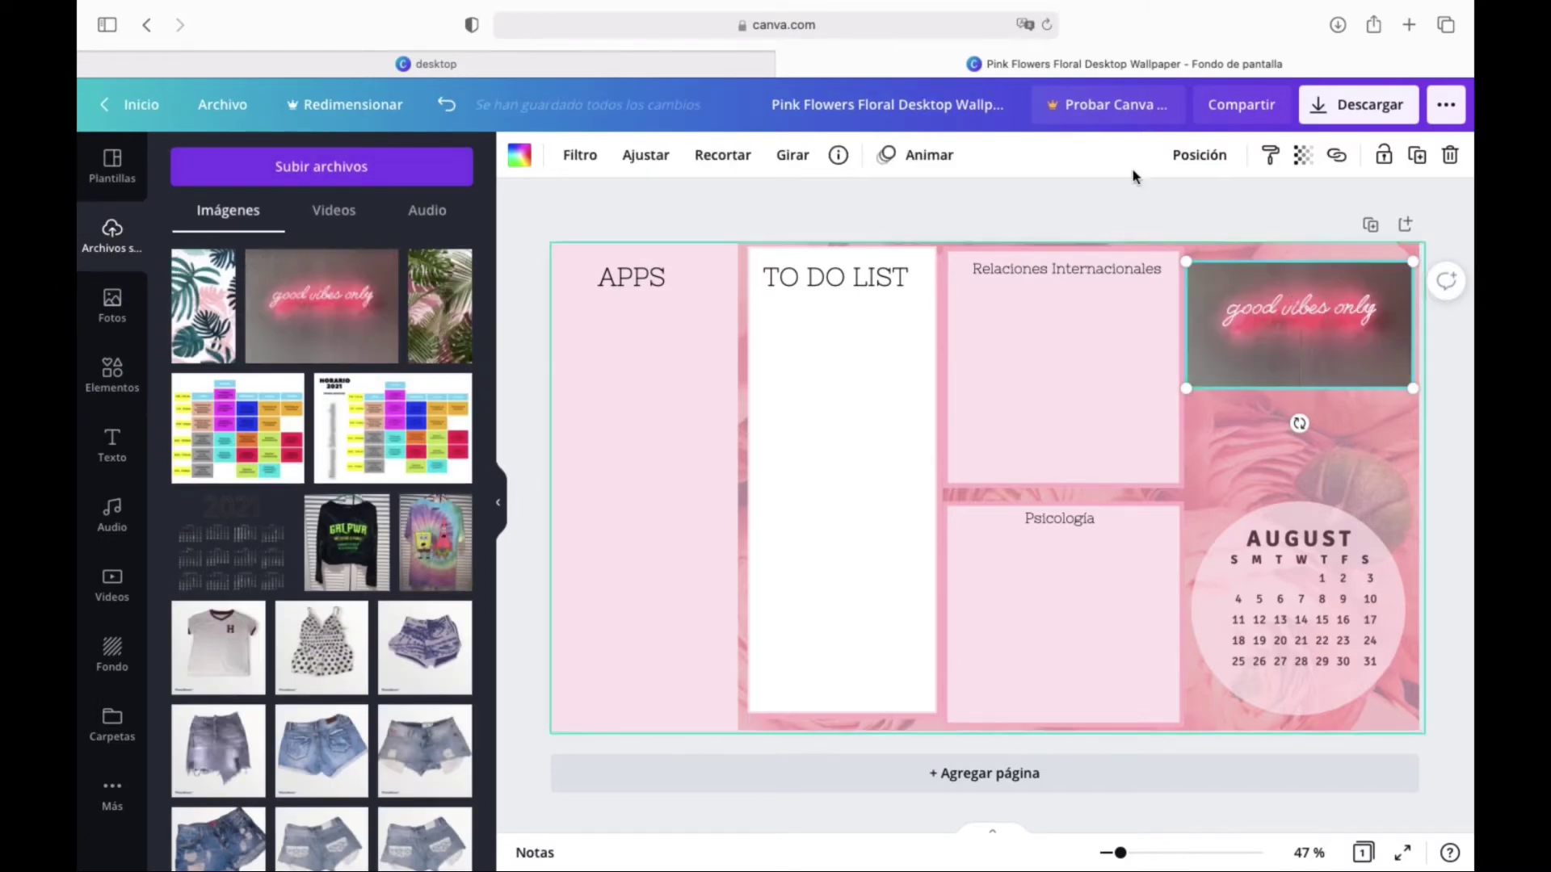
{"action": "left_click", "coordinate": [728, 156]}
{"action": "left_click_drag", "start_coordinate": [1204, 410], "coordinate": [1173, 441]}
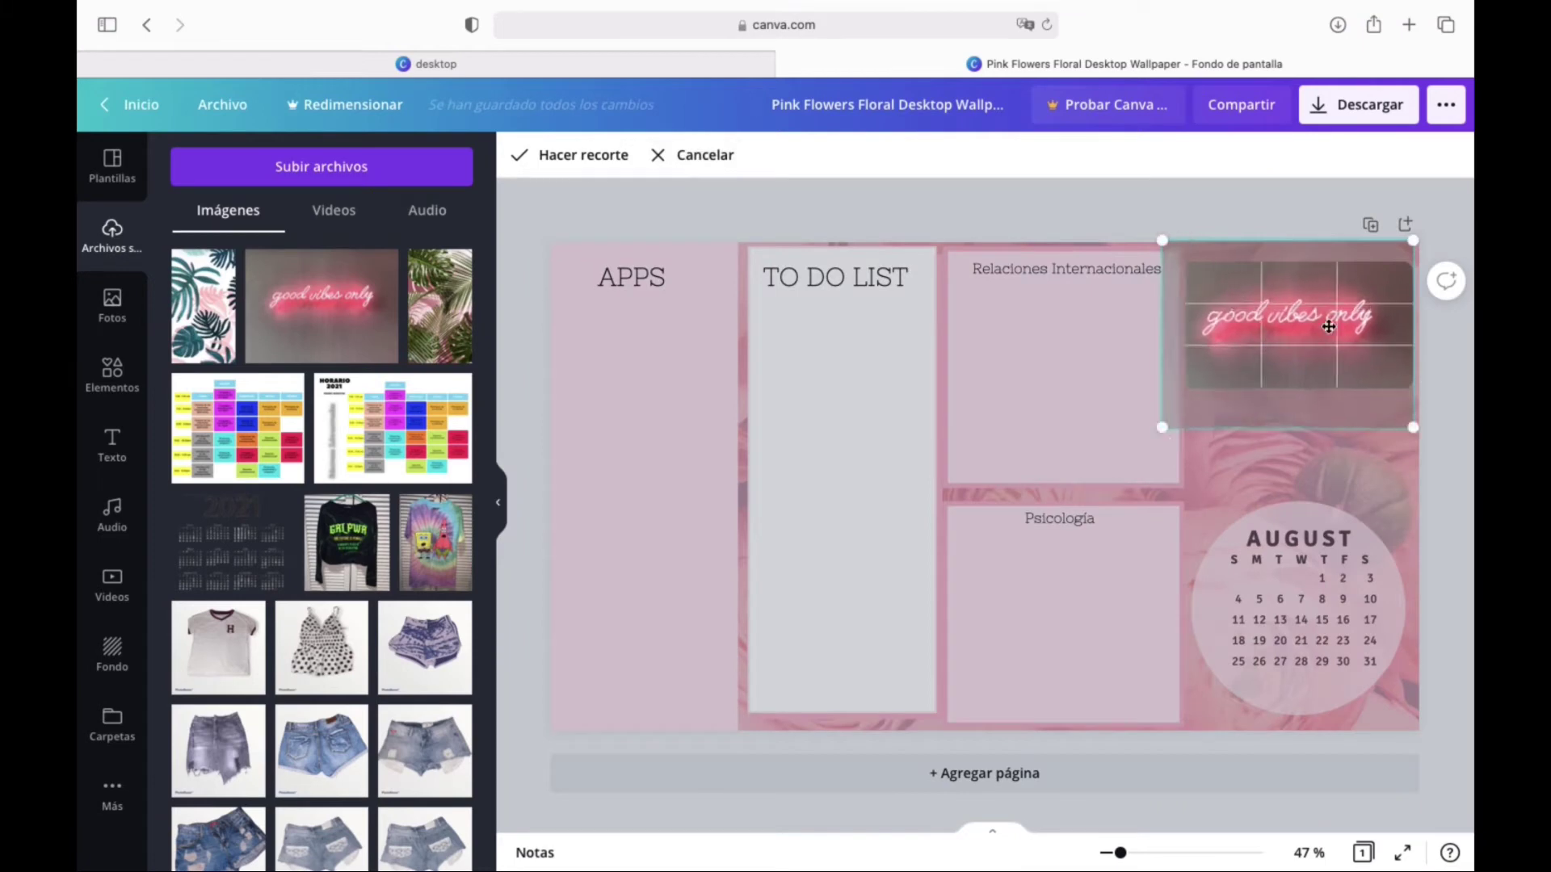
{"action": "left_click_drag", "start_coordinate": [1328, 326], "coordinate": [1347, 332]}
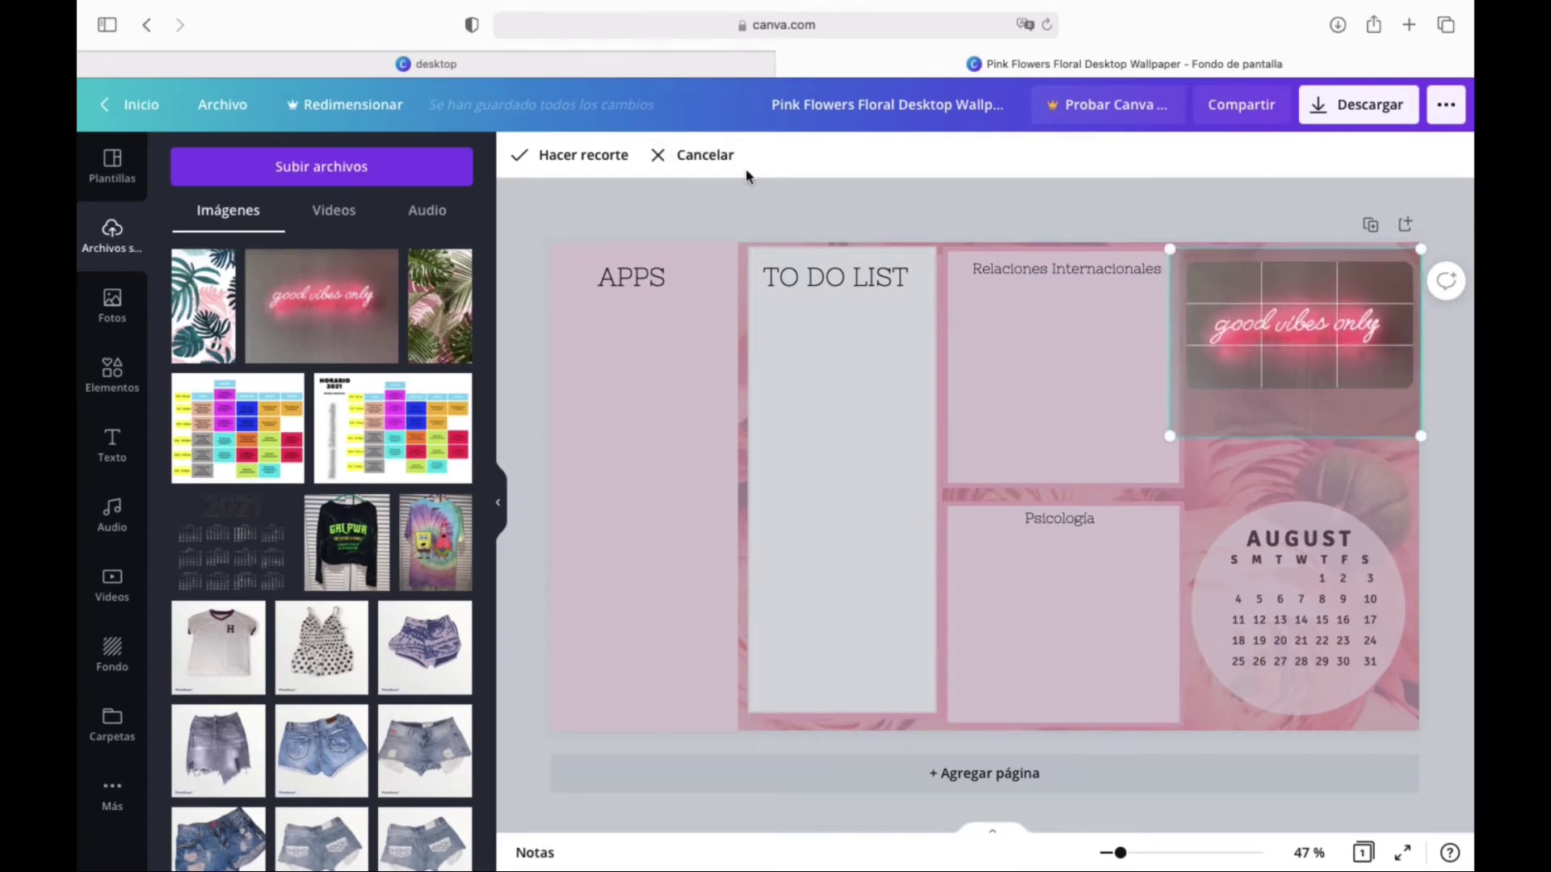
{"action": "left_click", "coordinate": [581, 154]}
{"action": "left_click", "coordinate": [1024, 215]}
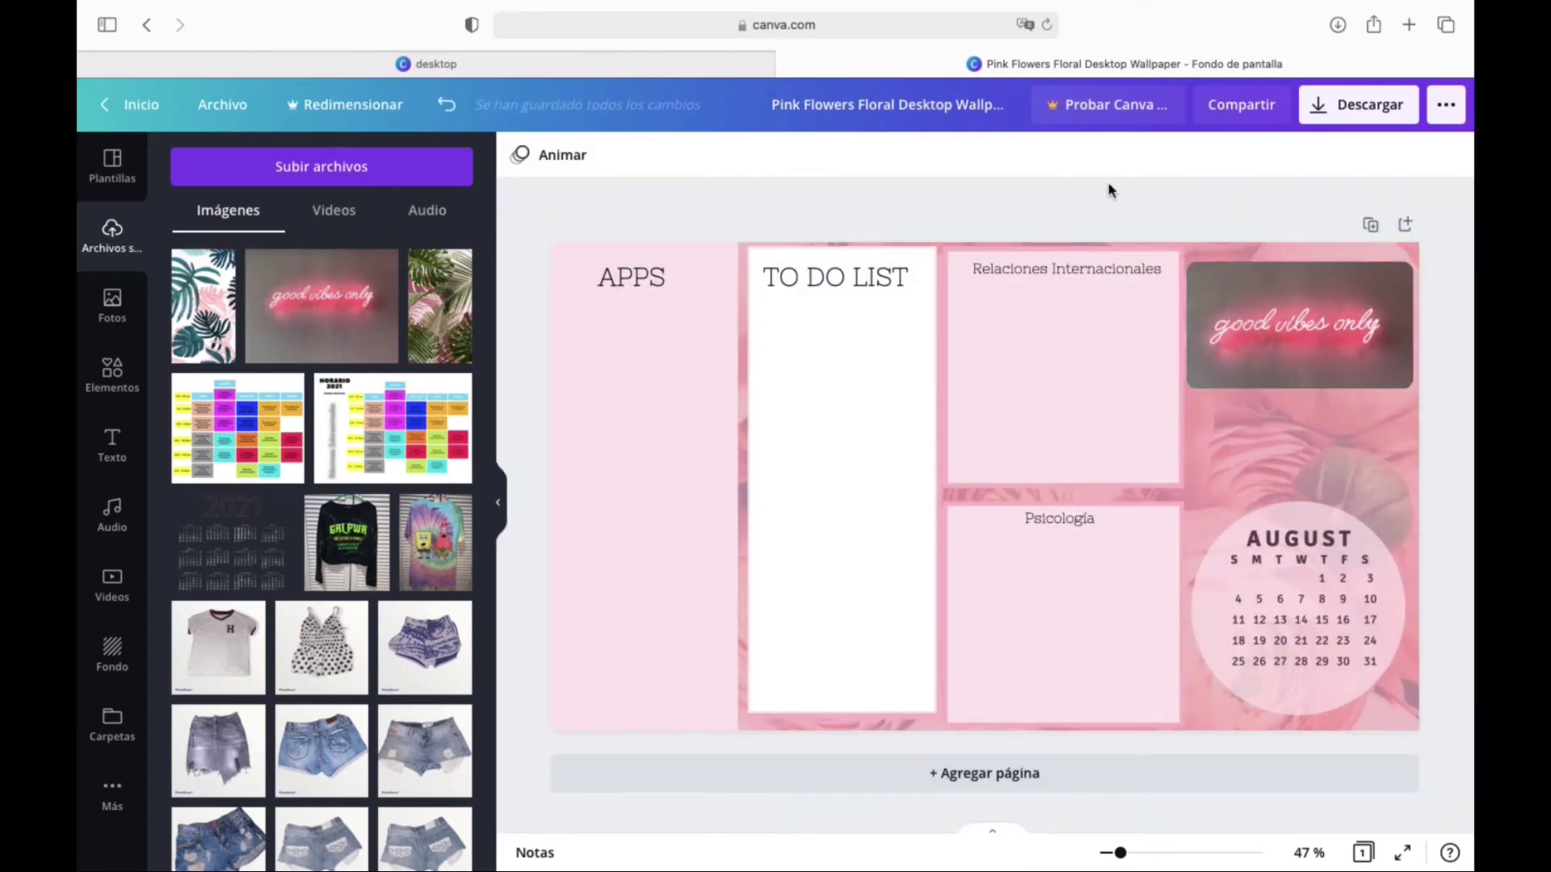
- Insert the pink lotus flower from the Destacado elements, shrink it and place it between the neon image and the AUGUST calendar
{"action": "left_click", "coordinate": [113, 456]}
{"action": "left_click", "coordinate": [113, 374]}
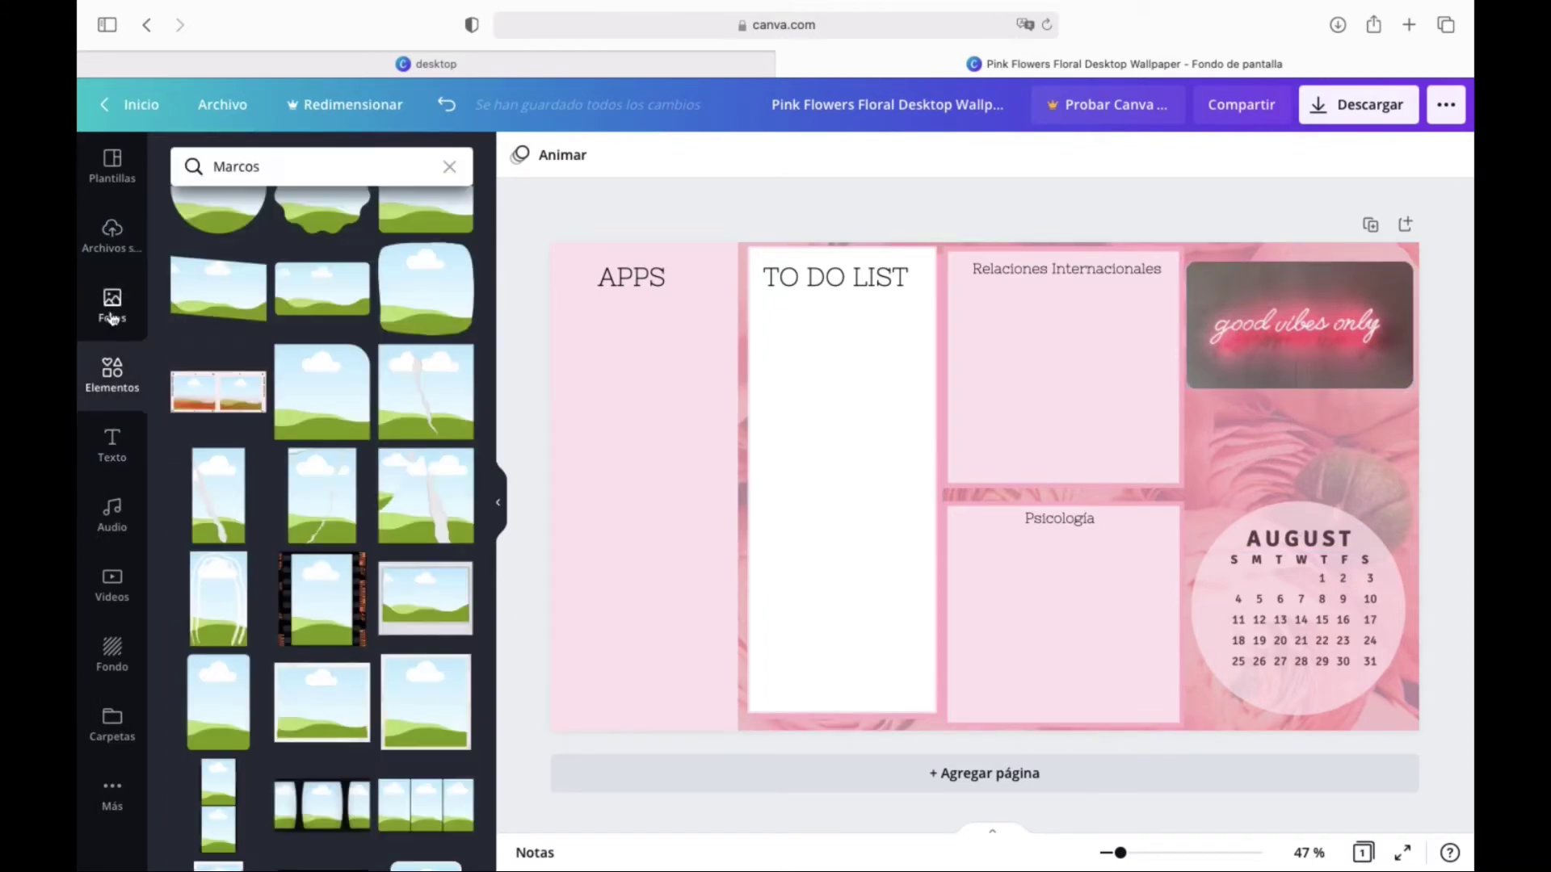
{"action": "left_click", "coordinate": [113, 380]}
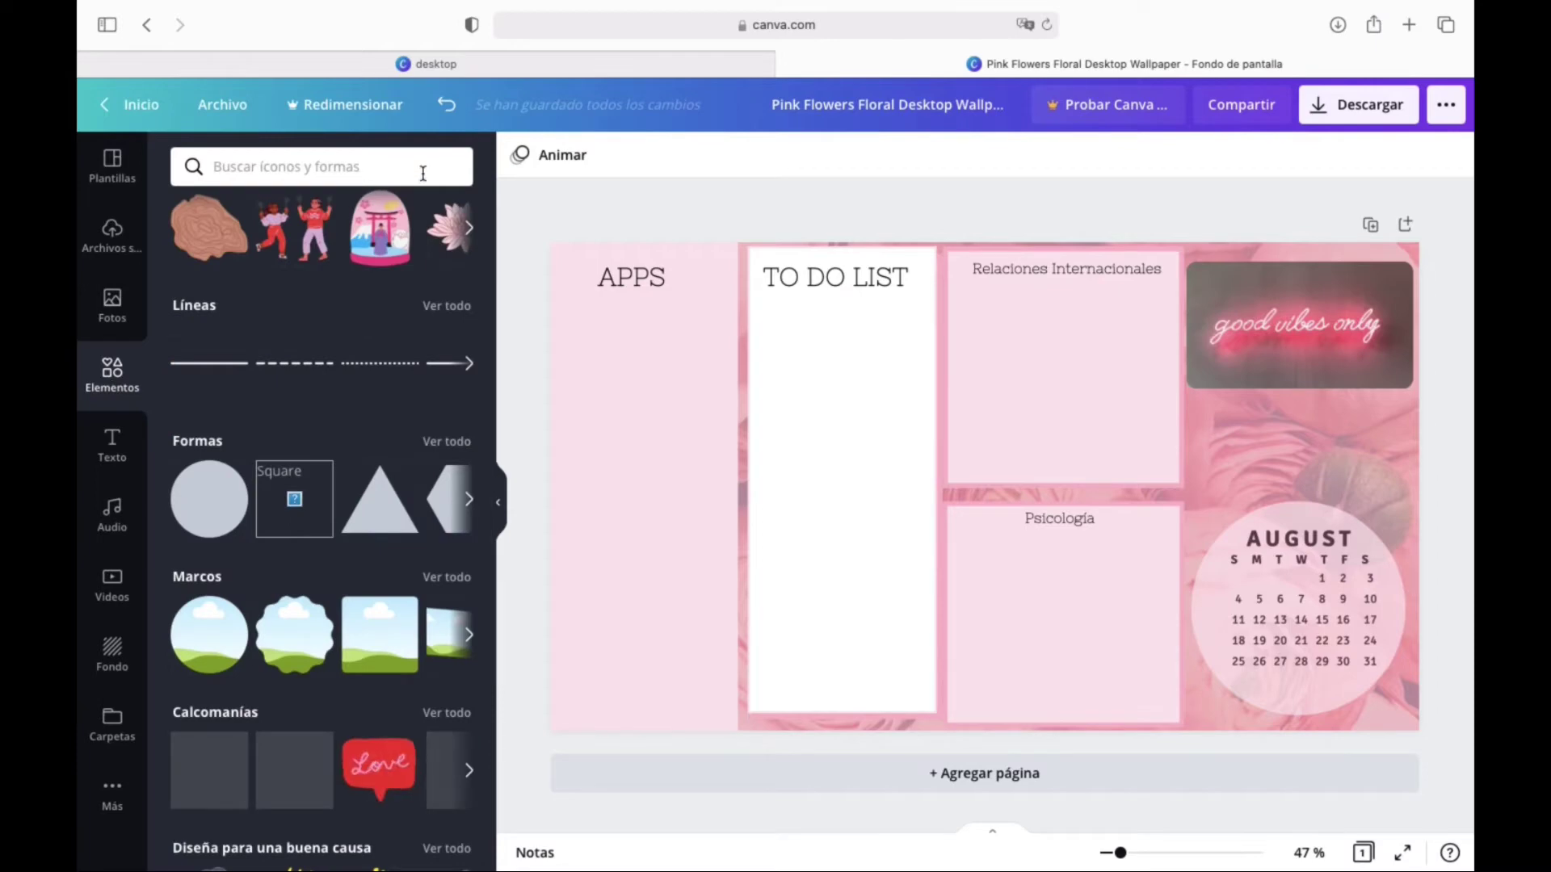
{"action": "left_click", "coordinate": [449, 392]}
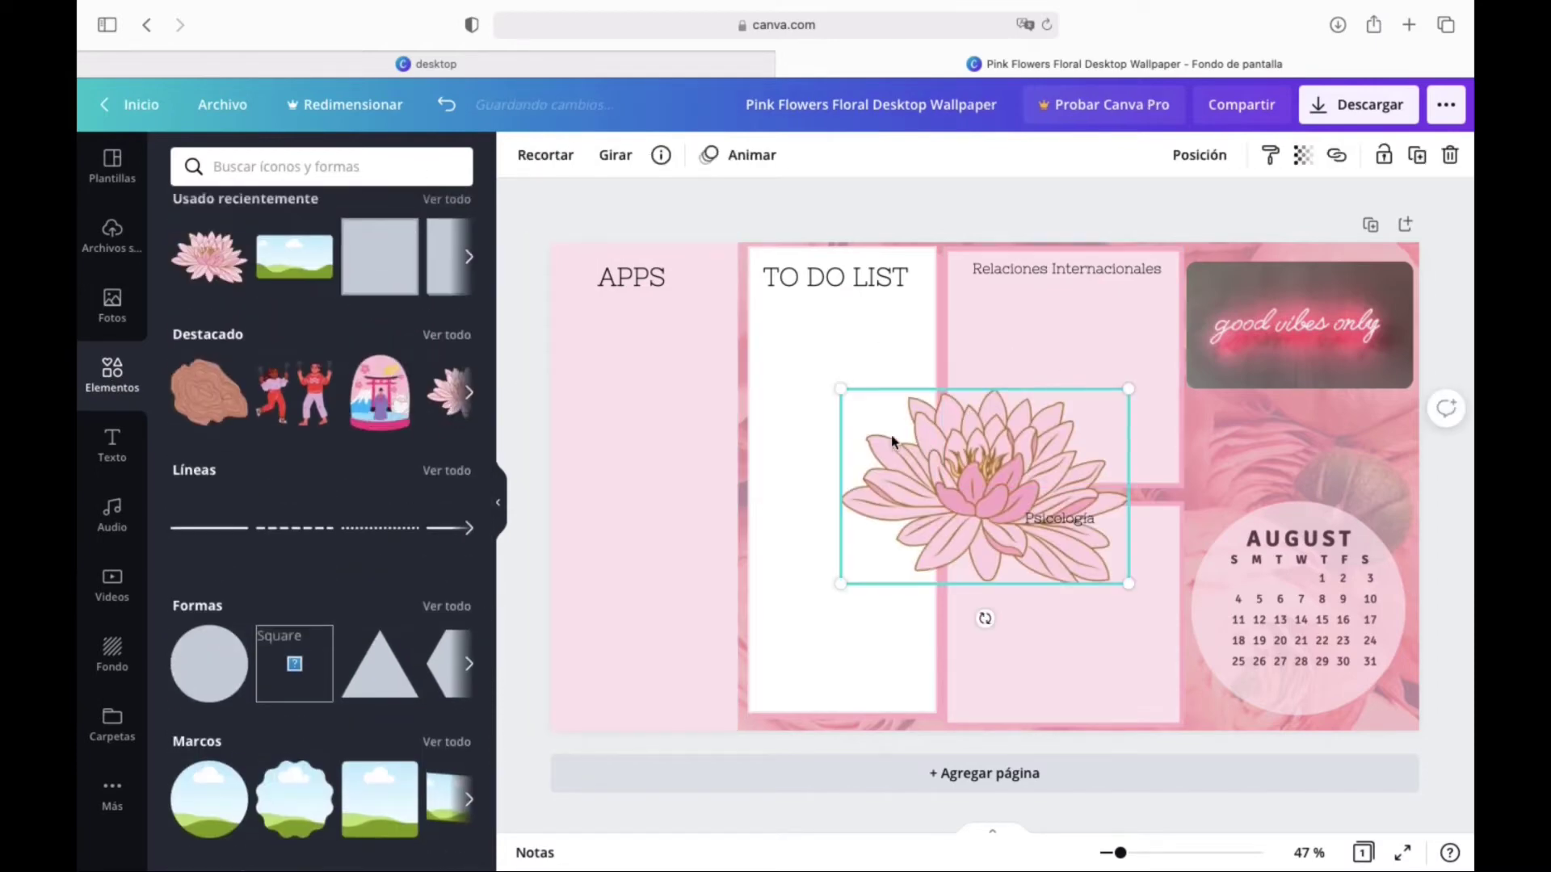
{"action": "left_click_drag", "start_coordinate": [841, 388], "coordinate": [988, 493]}
{"action": "left_click_drag", "start_coordinate": [1047, 550], "coordinate": [1282, 470]}
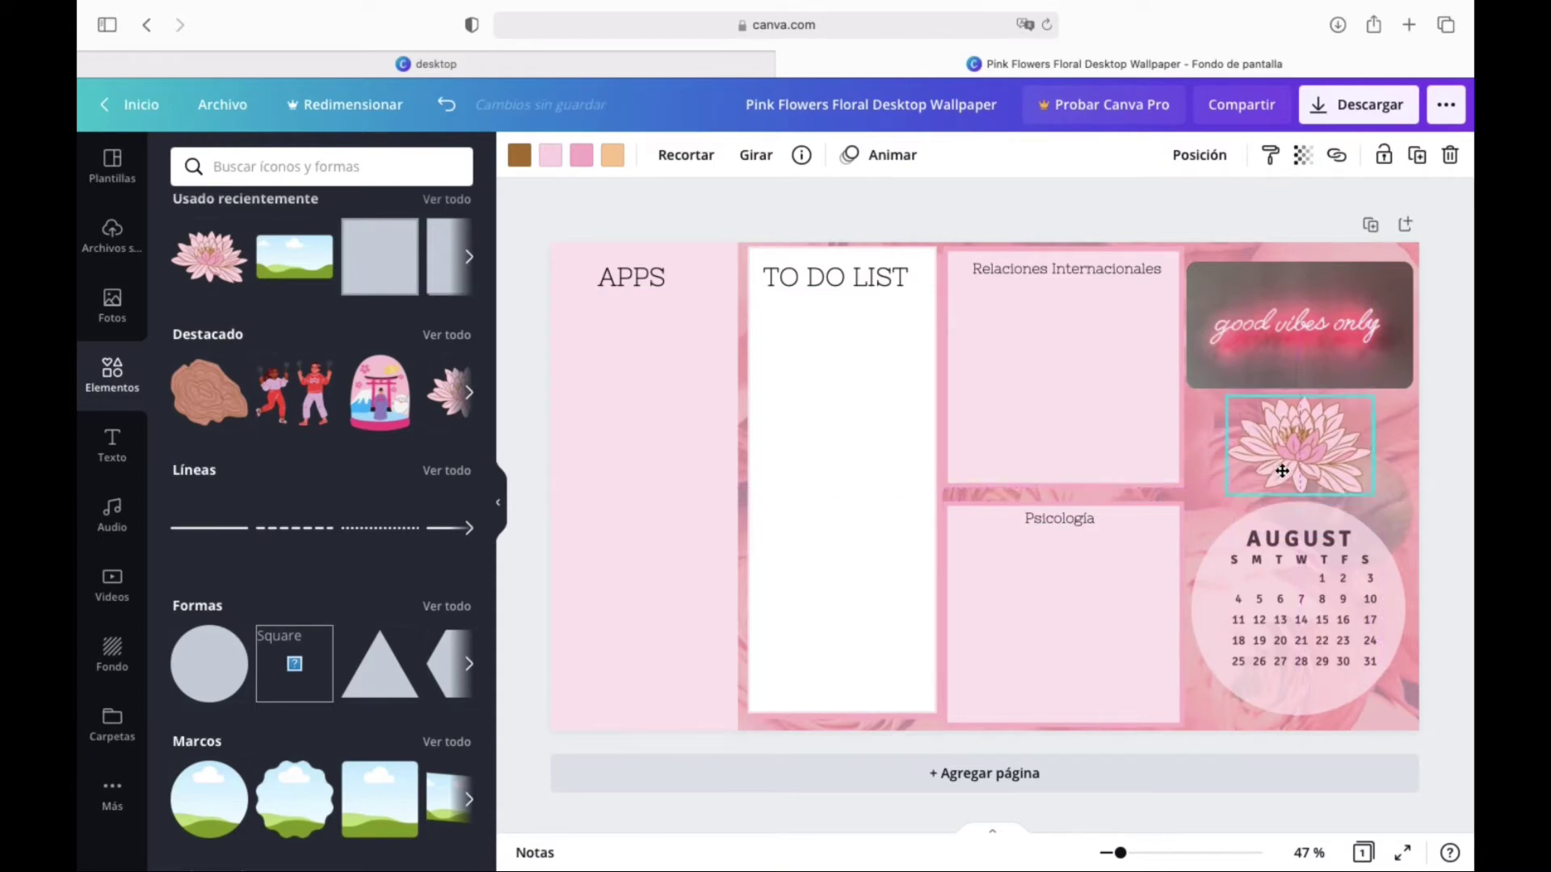
{"action": "left_click", "coordinate": [1434, 510]}
- Download the wallpaper as a PNG, open the downloaded file to check it and close the preview
{"action": "mouse_move", "coordinate": [1279, 5]}
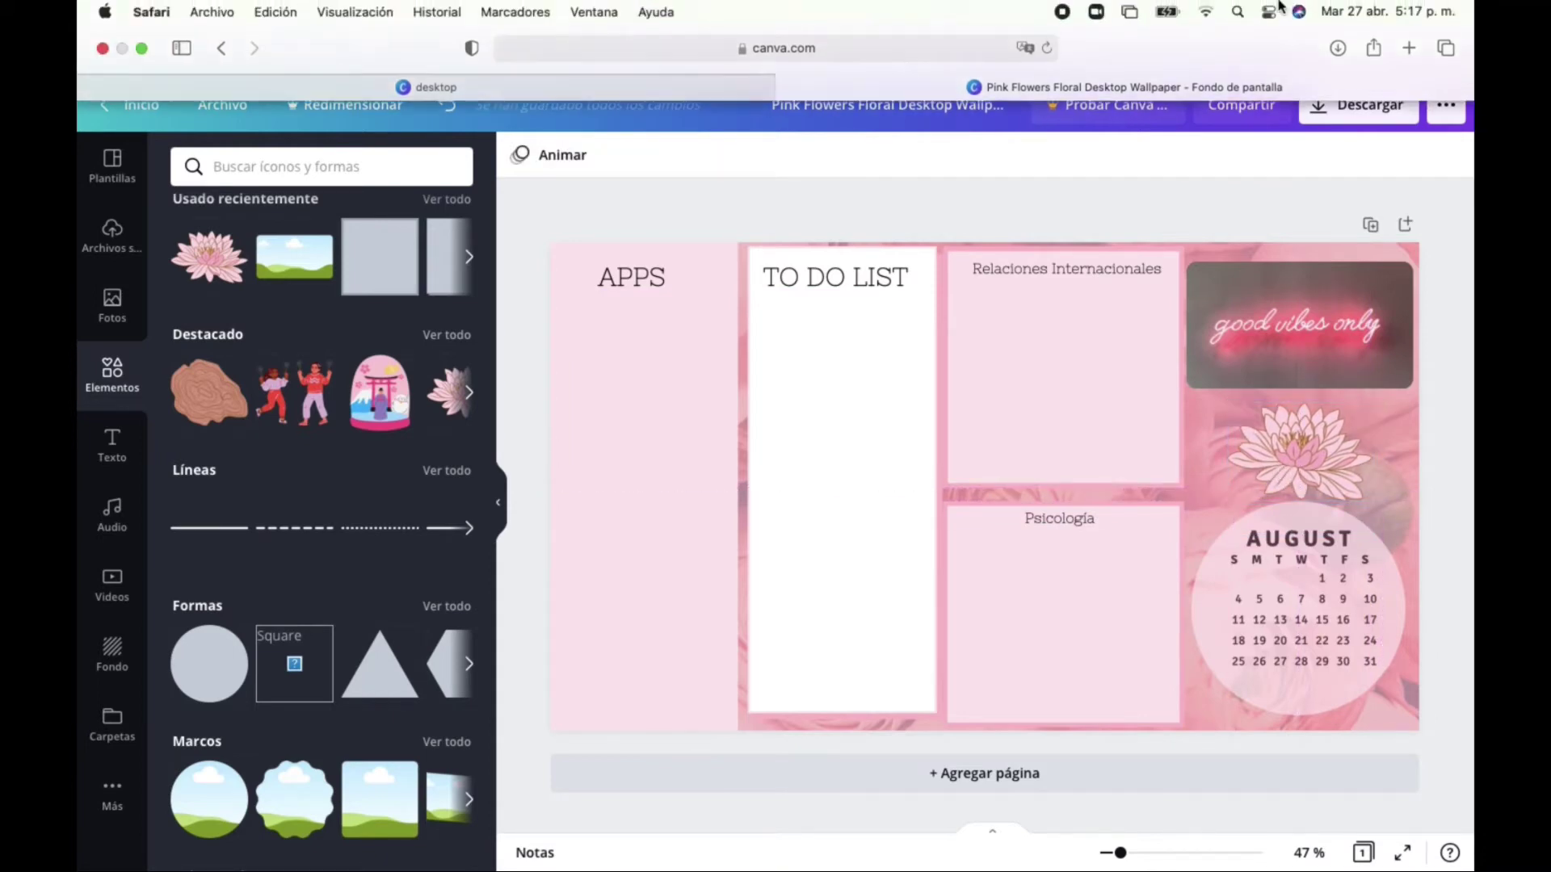
{"action": "left_click", "coordinate": [1380, 113]}
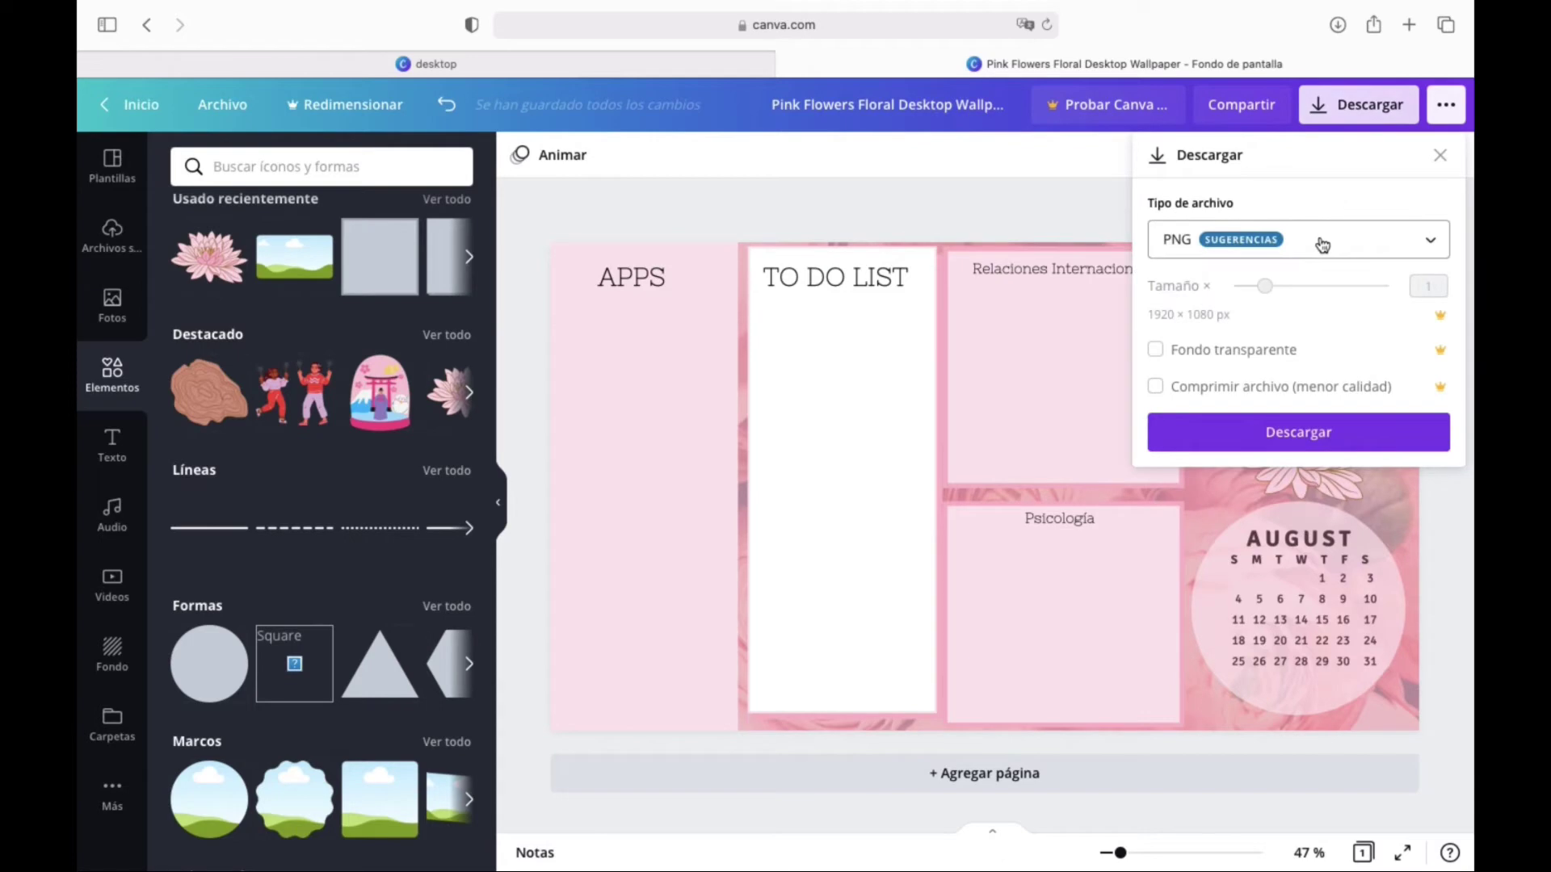
{"action": "left_click", "coordinate": [1324, 245]}
{"action": "left_click", "coordinate": [1316, 244]}
{"action": "left_click", "coordinate": [1283, 430]}
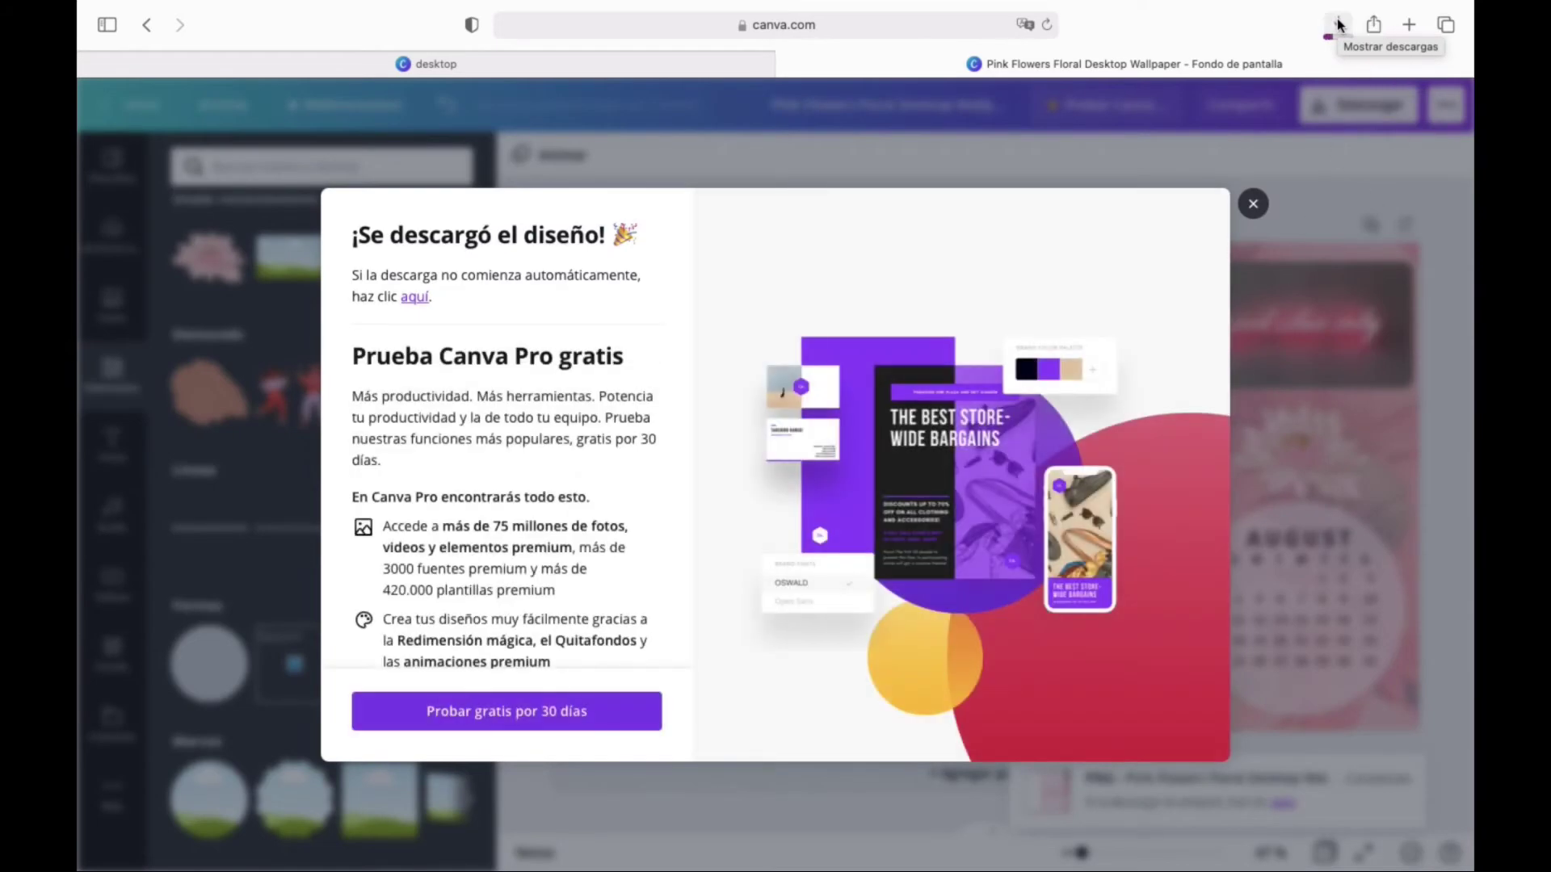
{"action": "left_click", "coordinate": [1338, 24]}
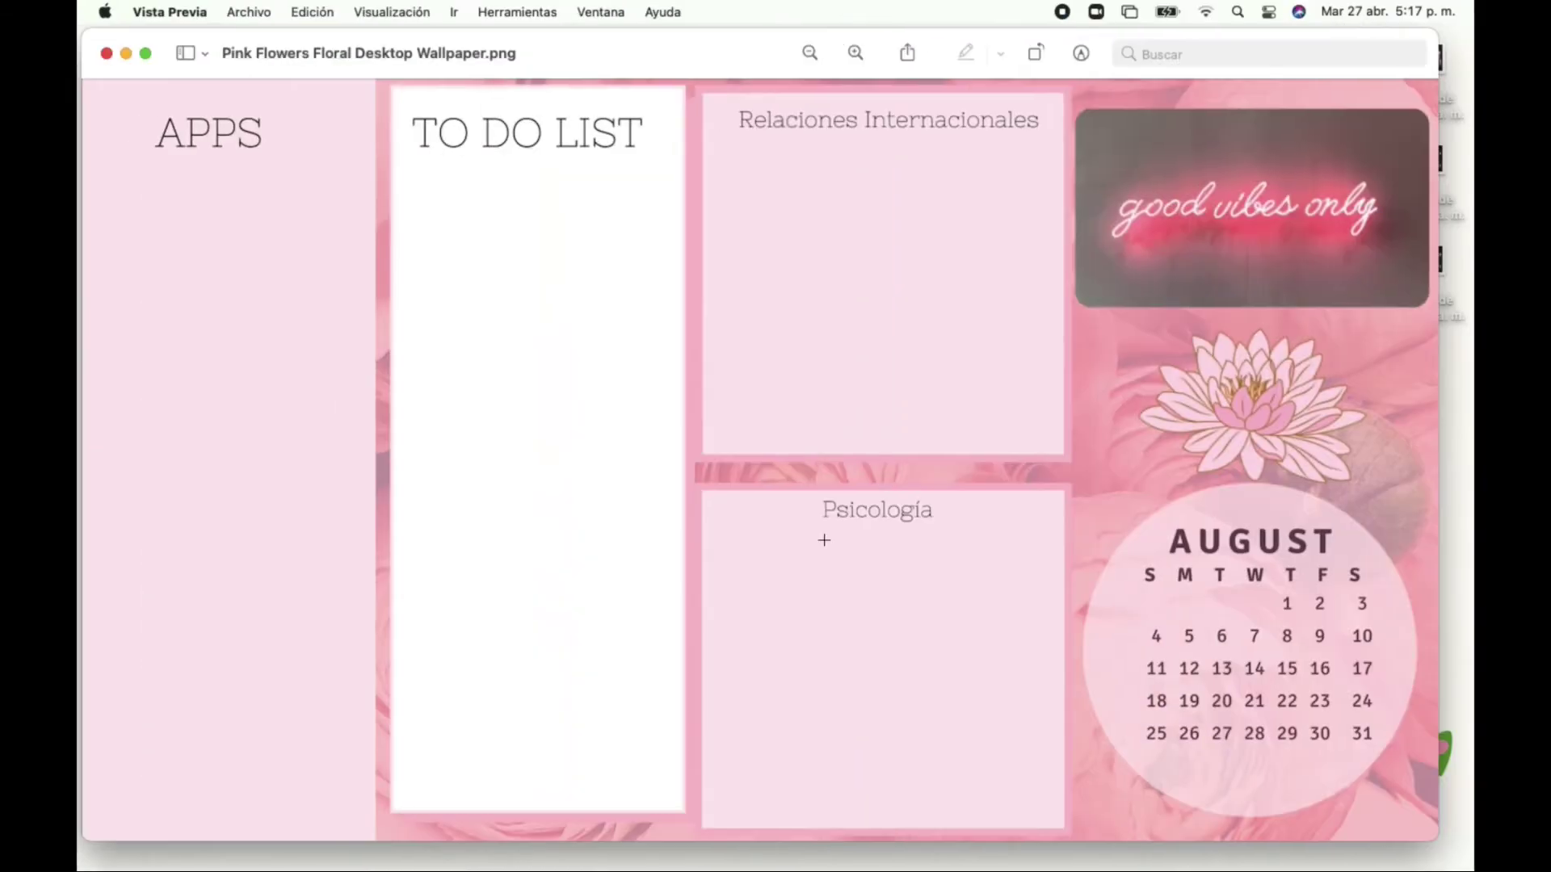
{"action": "left_click", "coordinate": [106, 54]}
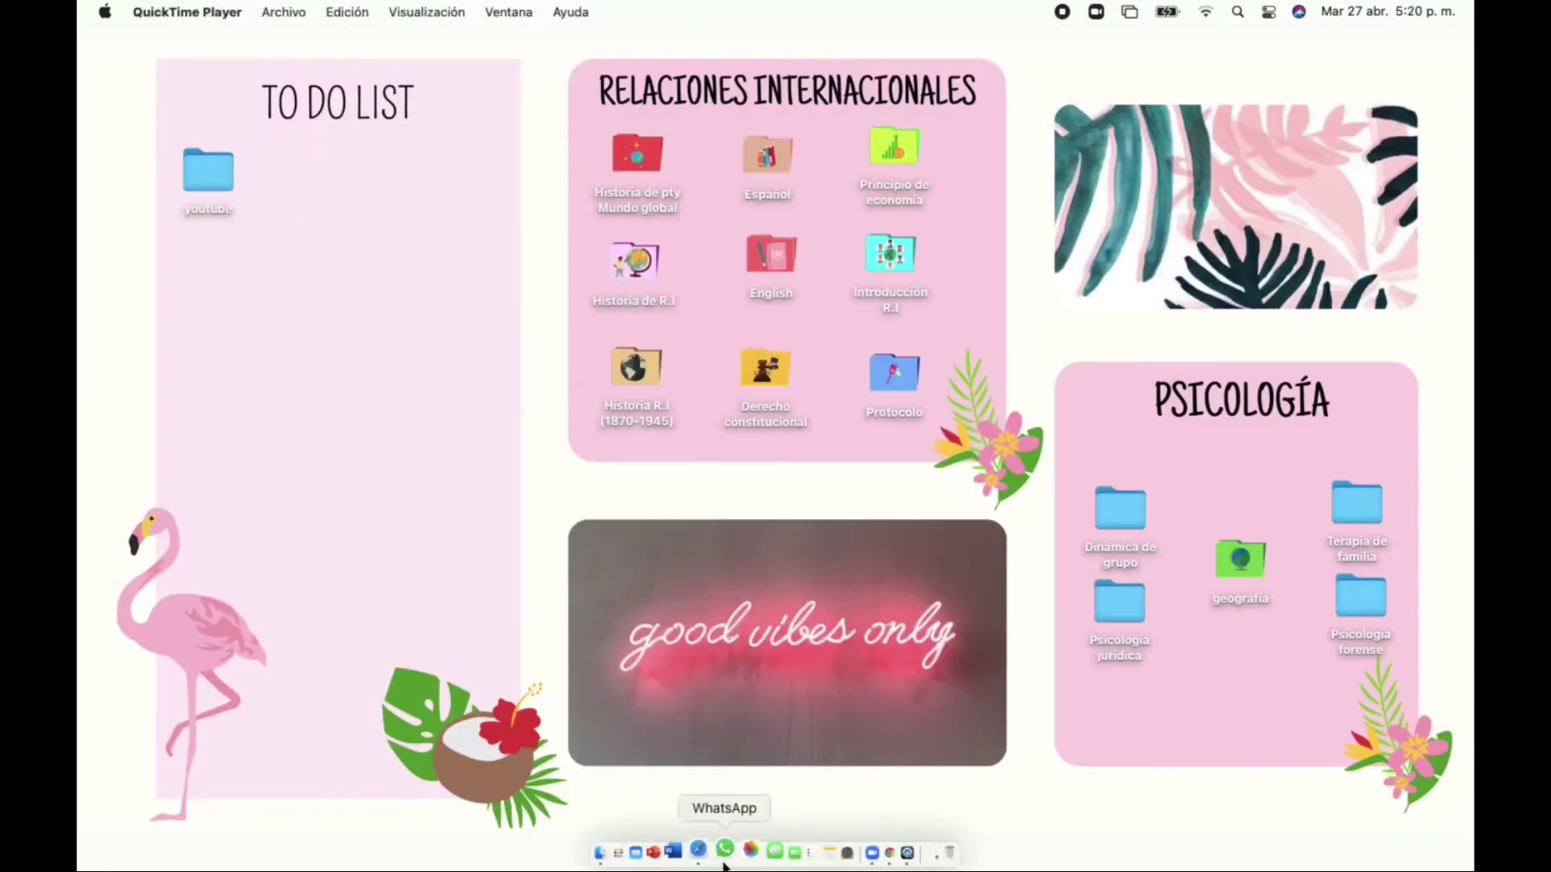
- Switch back to Canva in Safari, return to the home page and create a blank 1080 × 1080 px Instagram post
{"action": "left_click", "coordinate": [709, 850]}
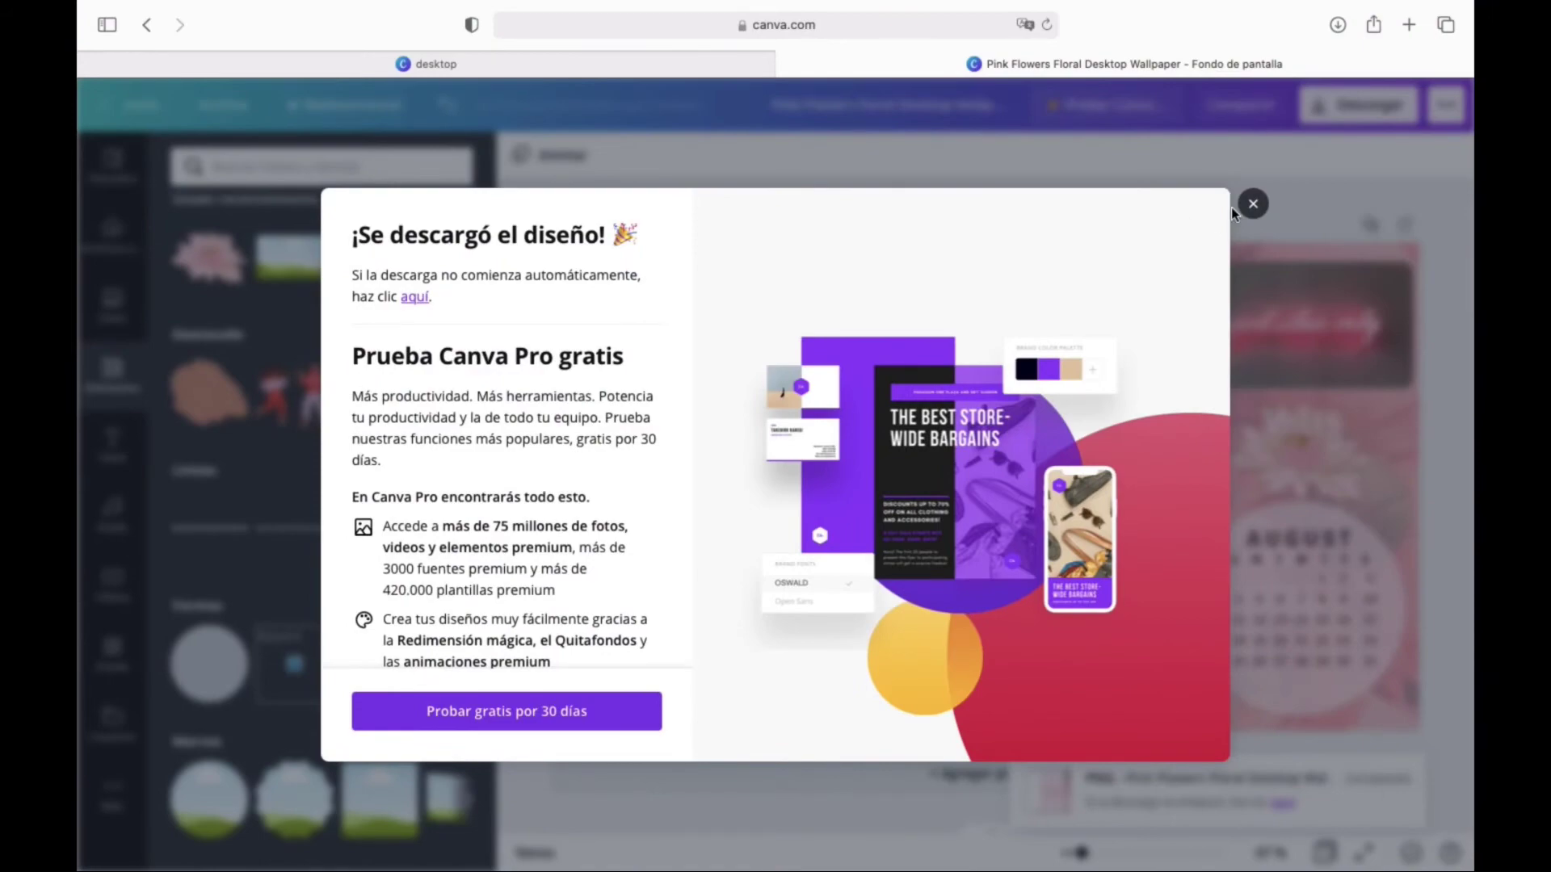
{"action": "left_click", "coordinate": [1251, 204]}
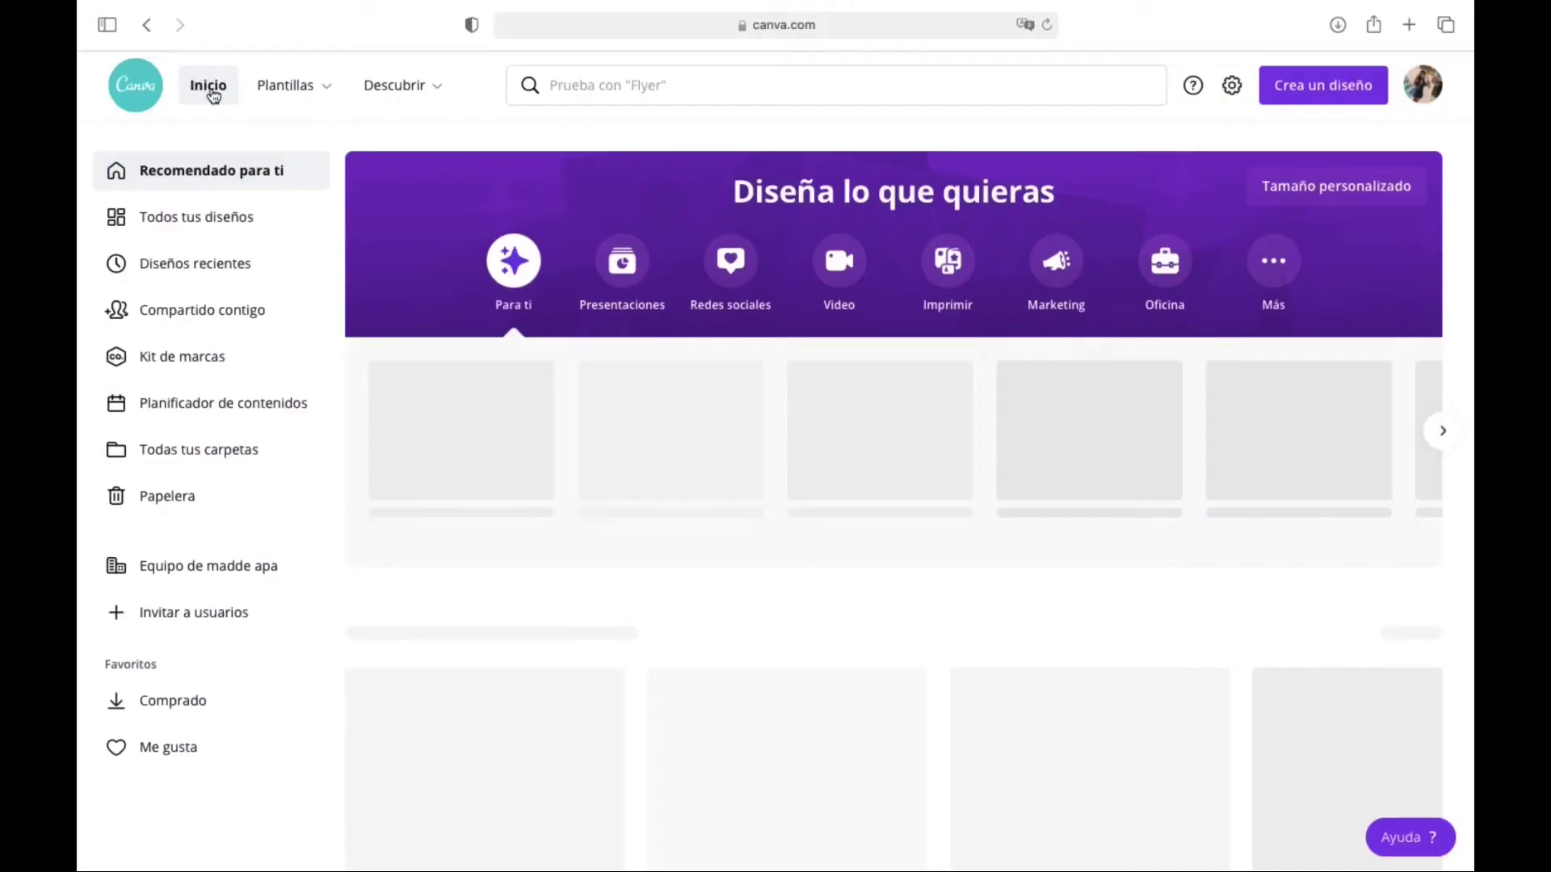
{"action": "scroll", "coordinate": [565, 477], "scroll_direction": "down", "scroll_amount": 3}
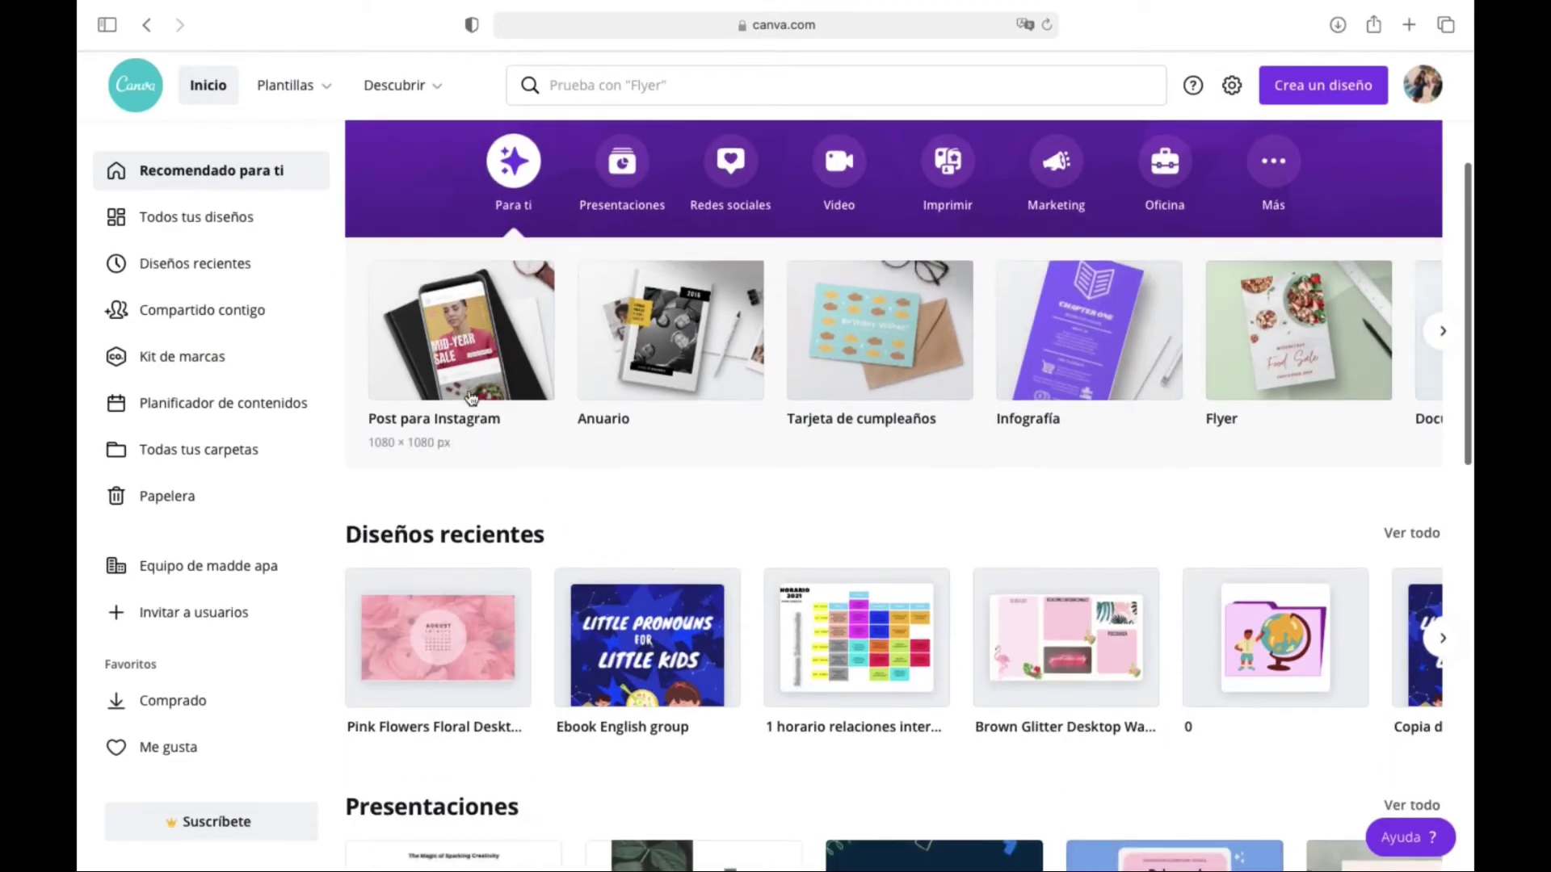
{"action": "left_click", "coordinate": [470, 356]}
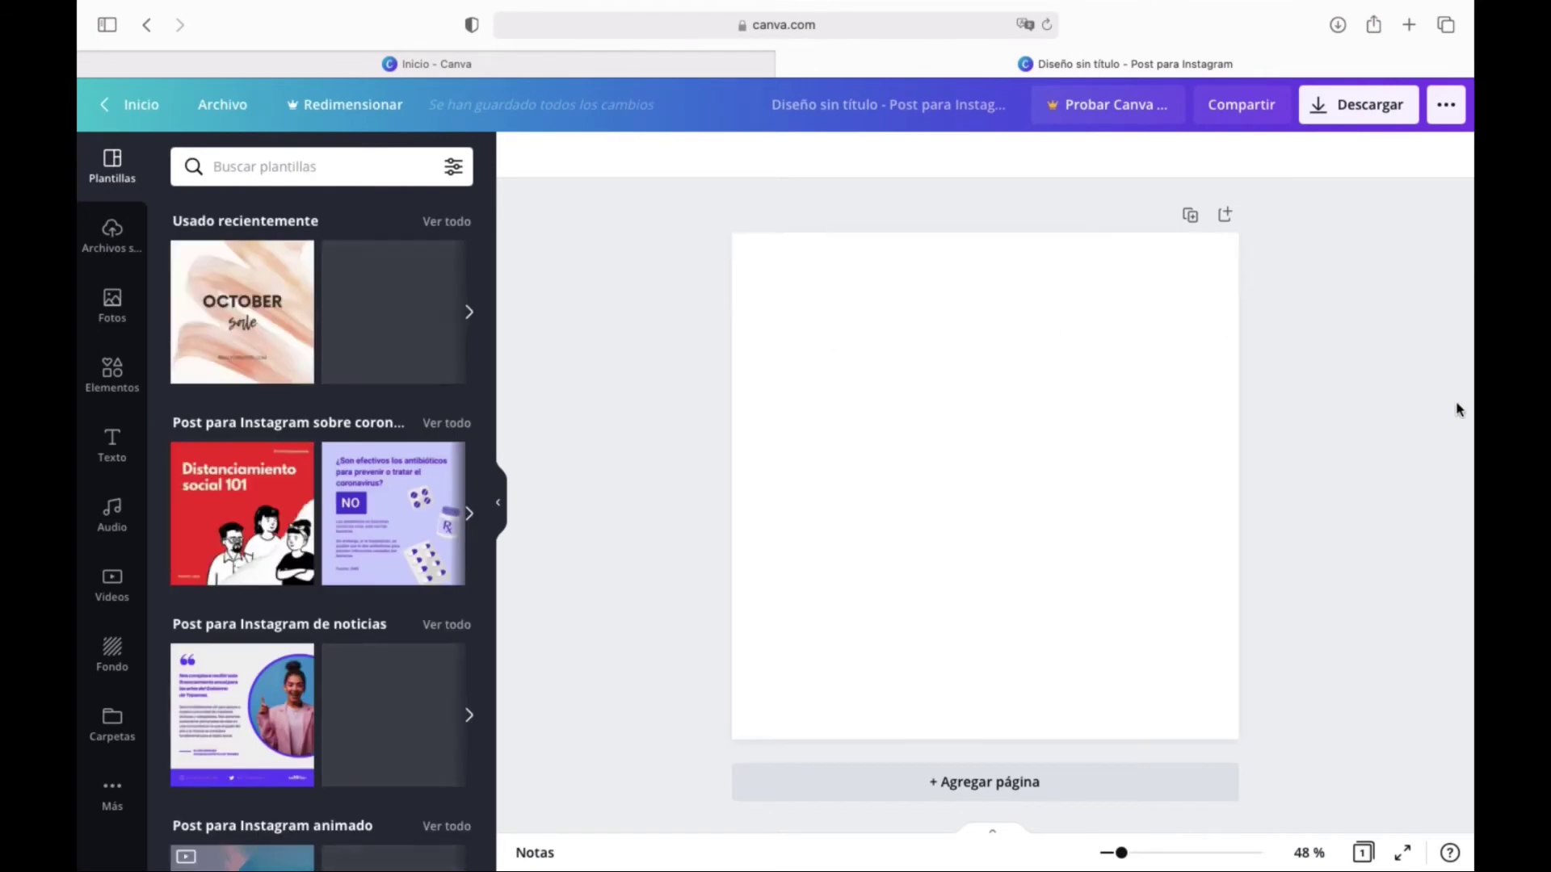
- Search the elements library for "carpeta"
{"action": "left_click", "coordinate": [112, 373]}
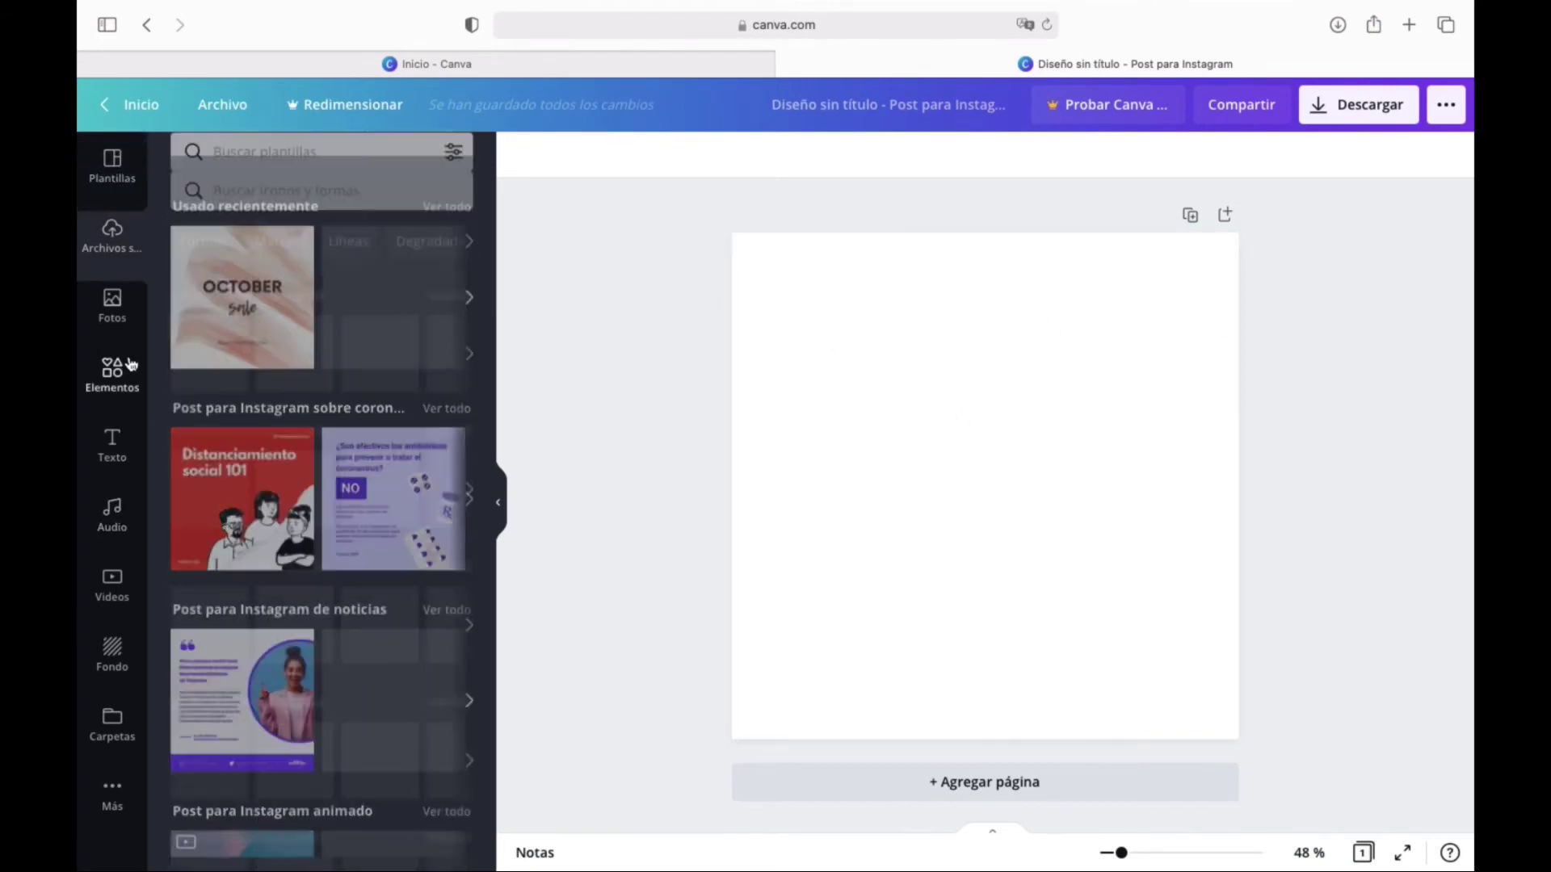
{"action": "left_click", "coordinate": [281, 167]}
{"action": "type", "text": "carpeta"}
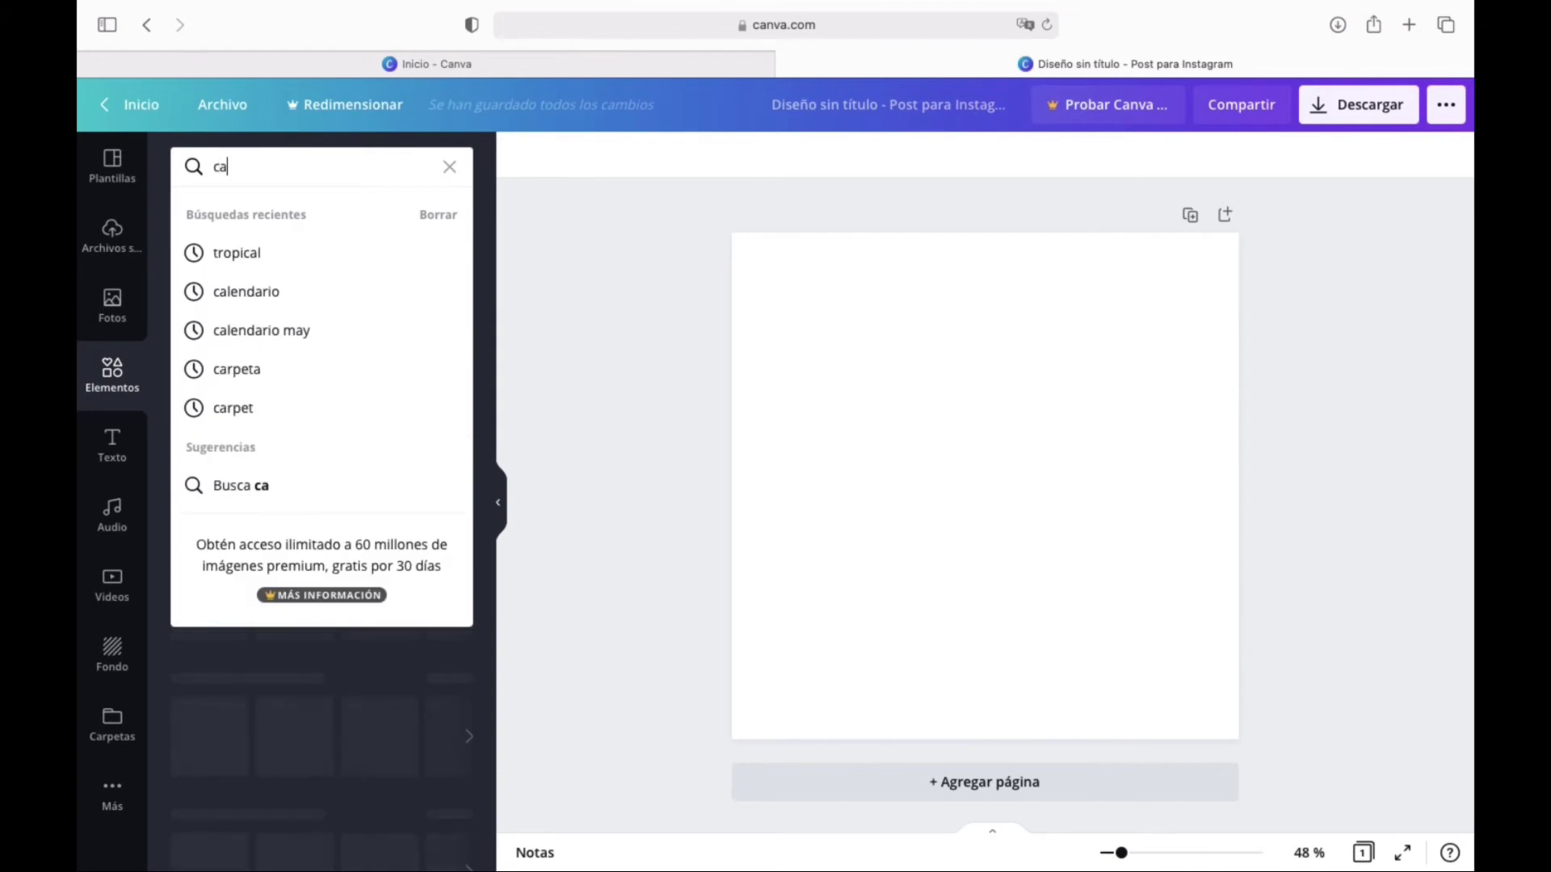
{"action": "key", "text": "Return"}
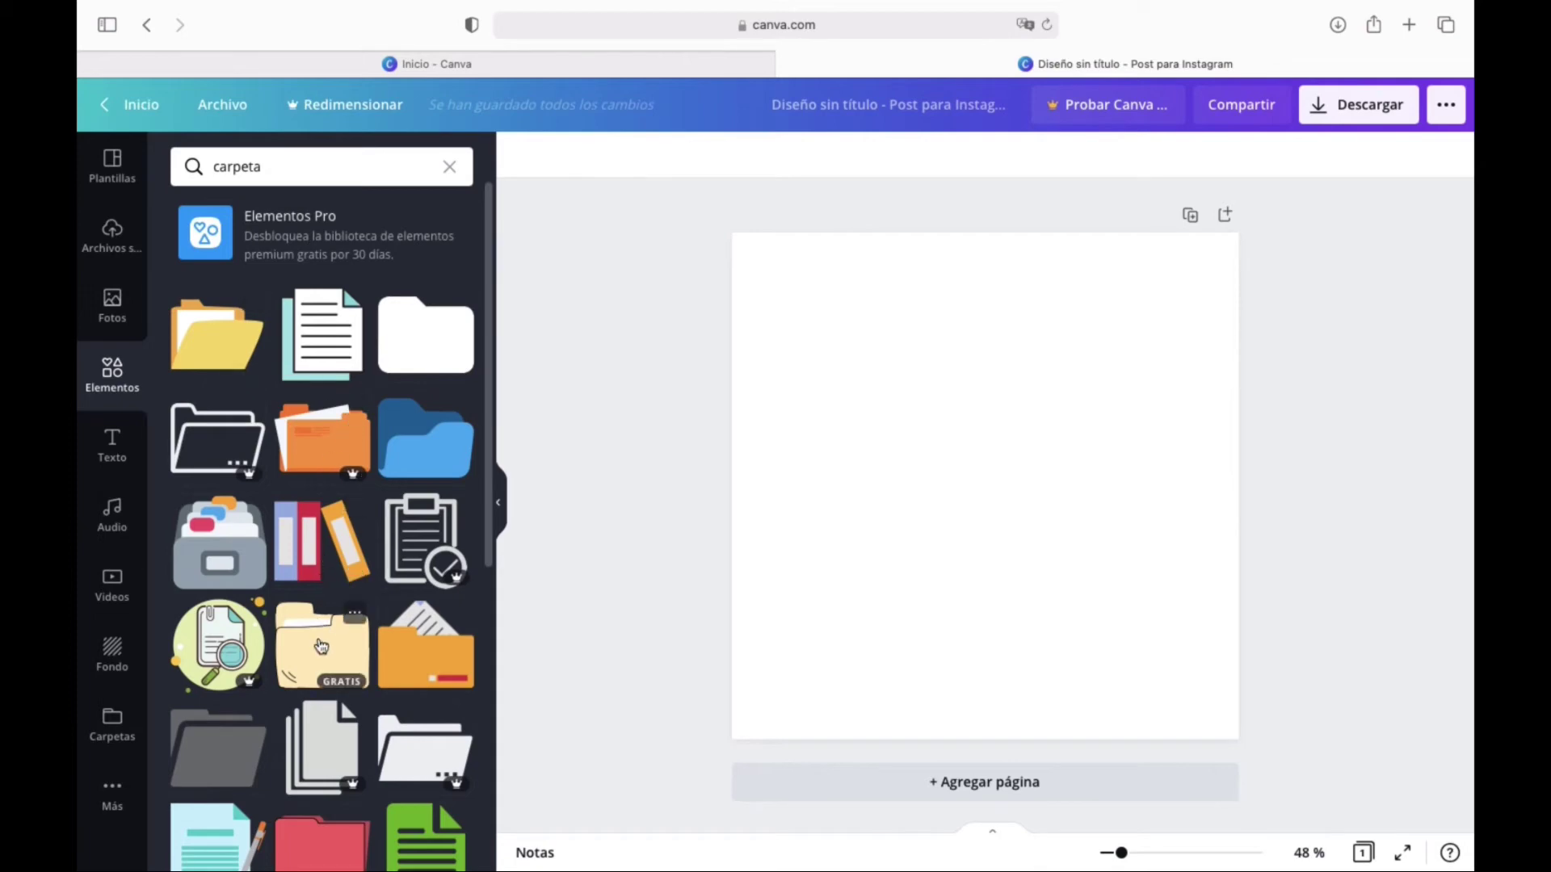
{"action": "scroll", "coordinate": [320, 643], "scroll_direction": "down", "scroll_amount": 3}
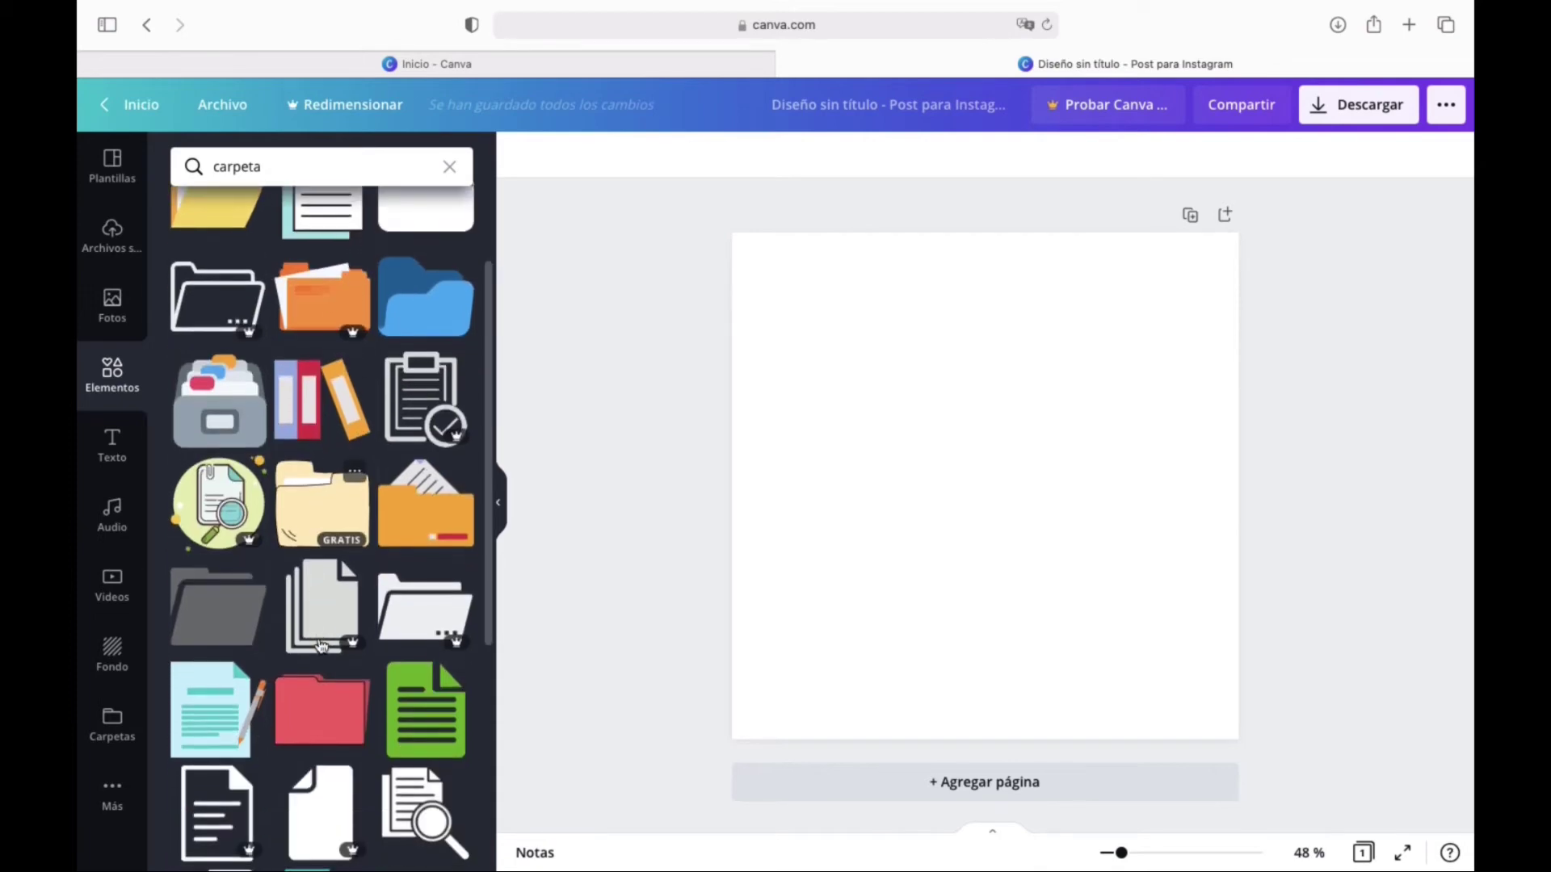
{"action": "left_click", "coordinate": [216, 621]}
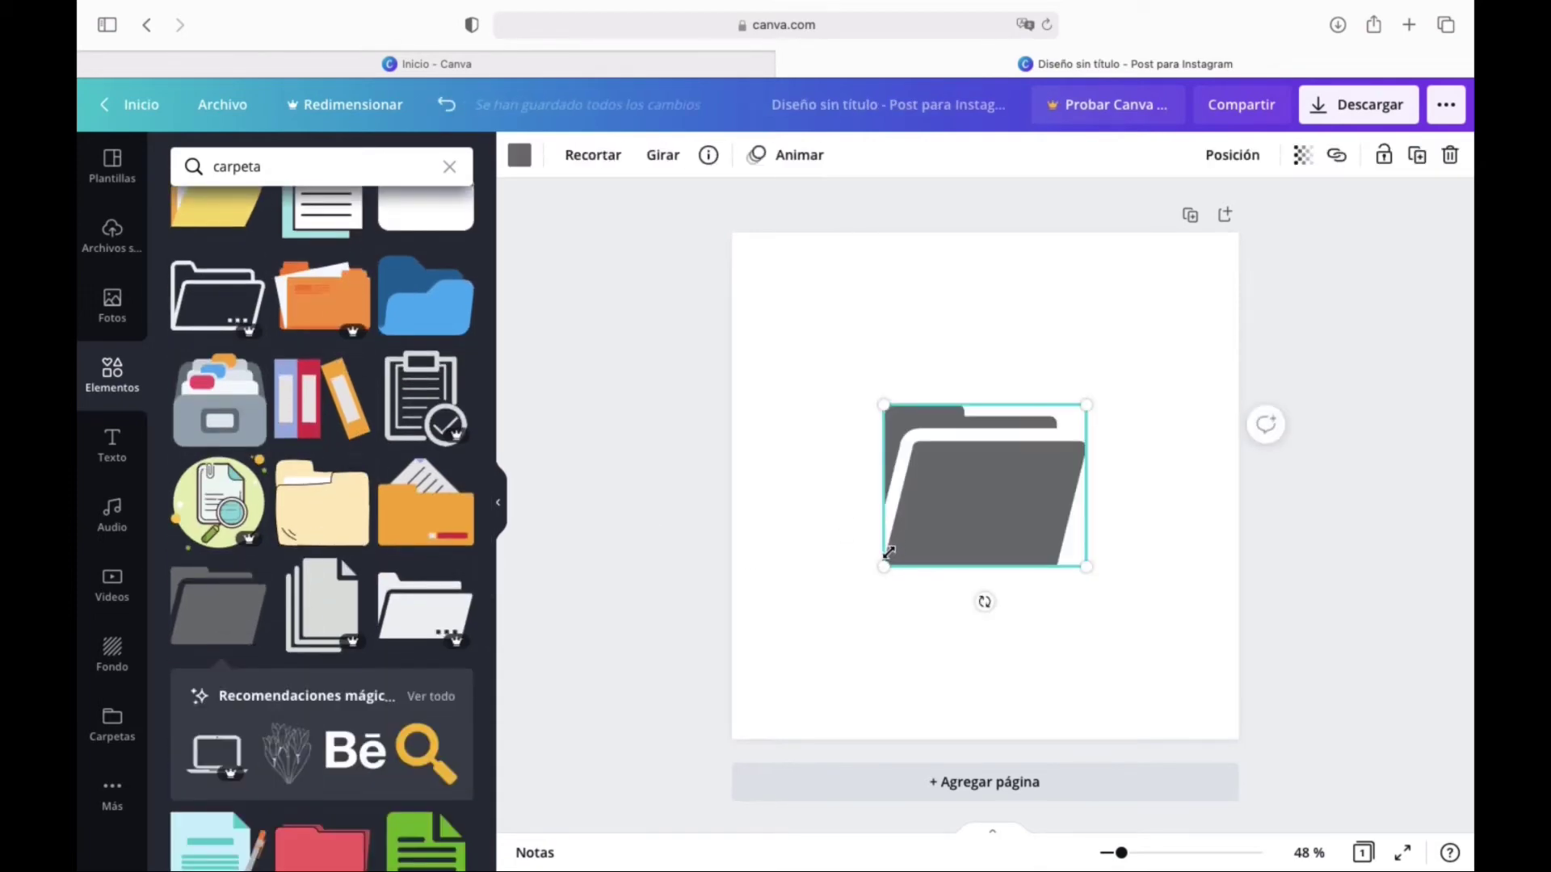
{"action": "key", "text": "Delete"}
- Insert the free red folder graphic with the black outline and enlarge it to span most of the page's width
{"action": "scroll", "coordinate": [353, 315], "scroll_direction": "up", "scroll_amount": 3}
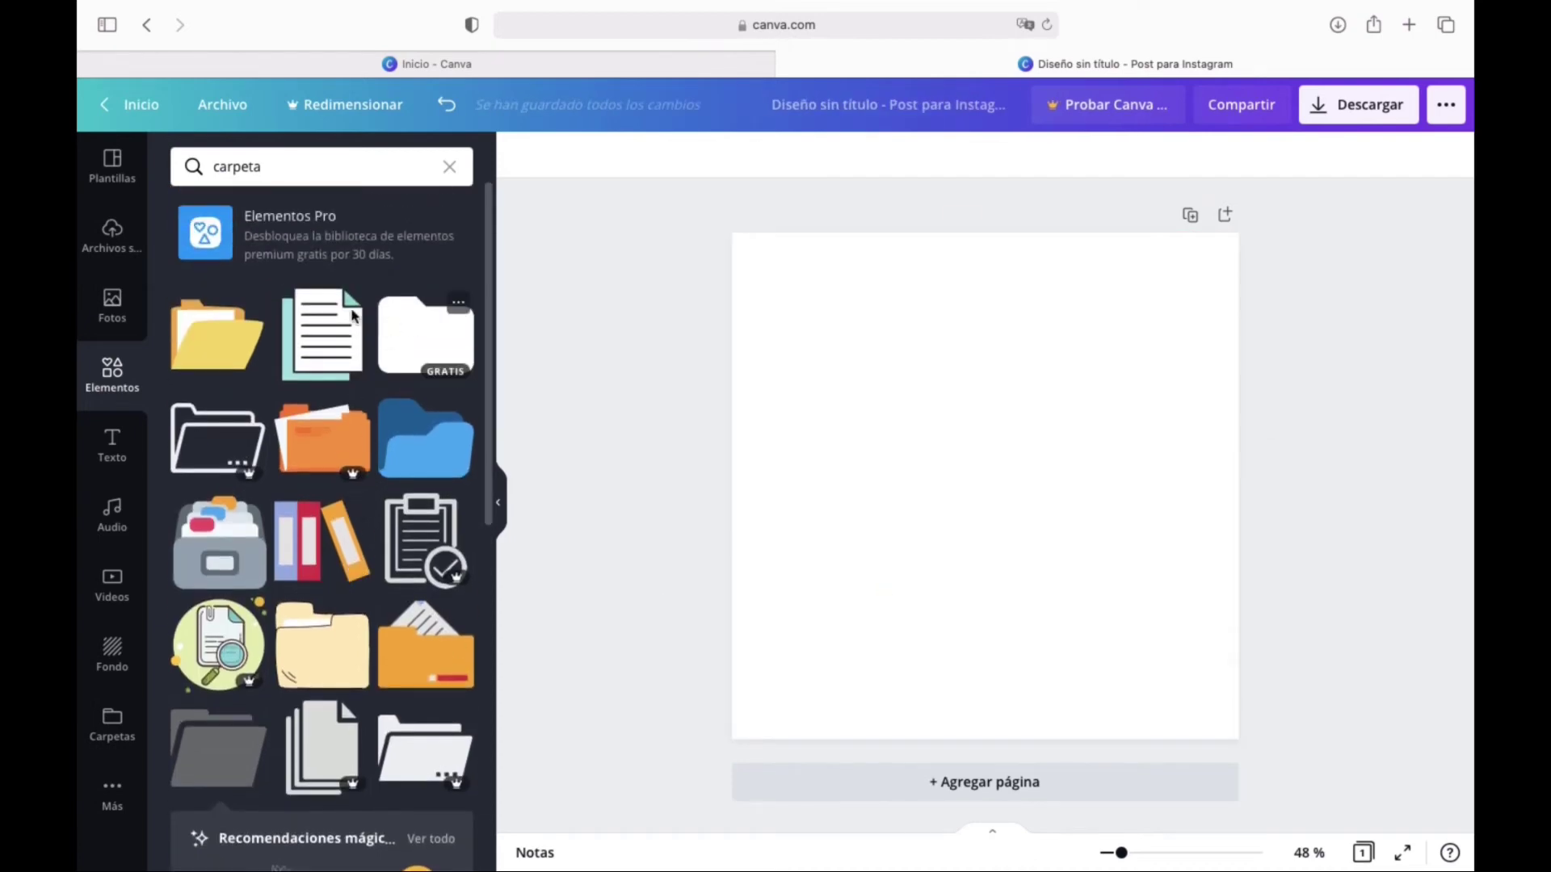
{"action": "scroll", "coordinate": [323, 503], "scroll_direction": "down", "scroll_amount": 6}
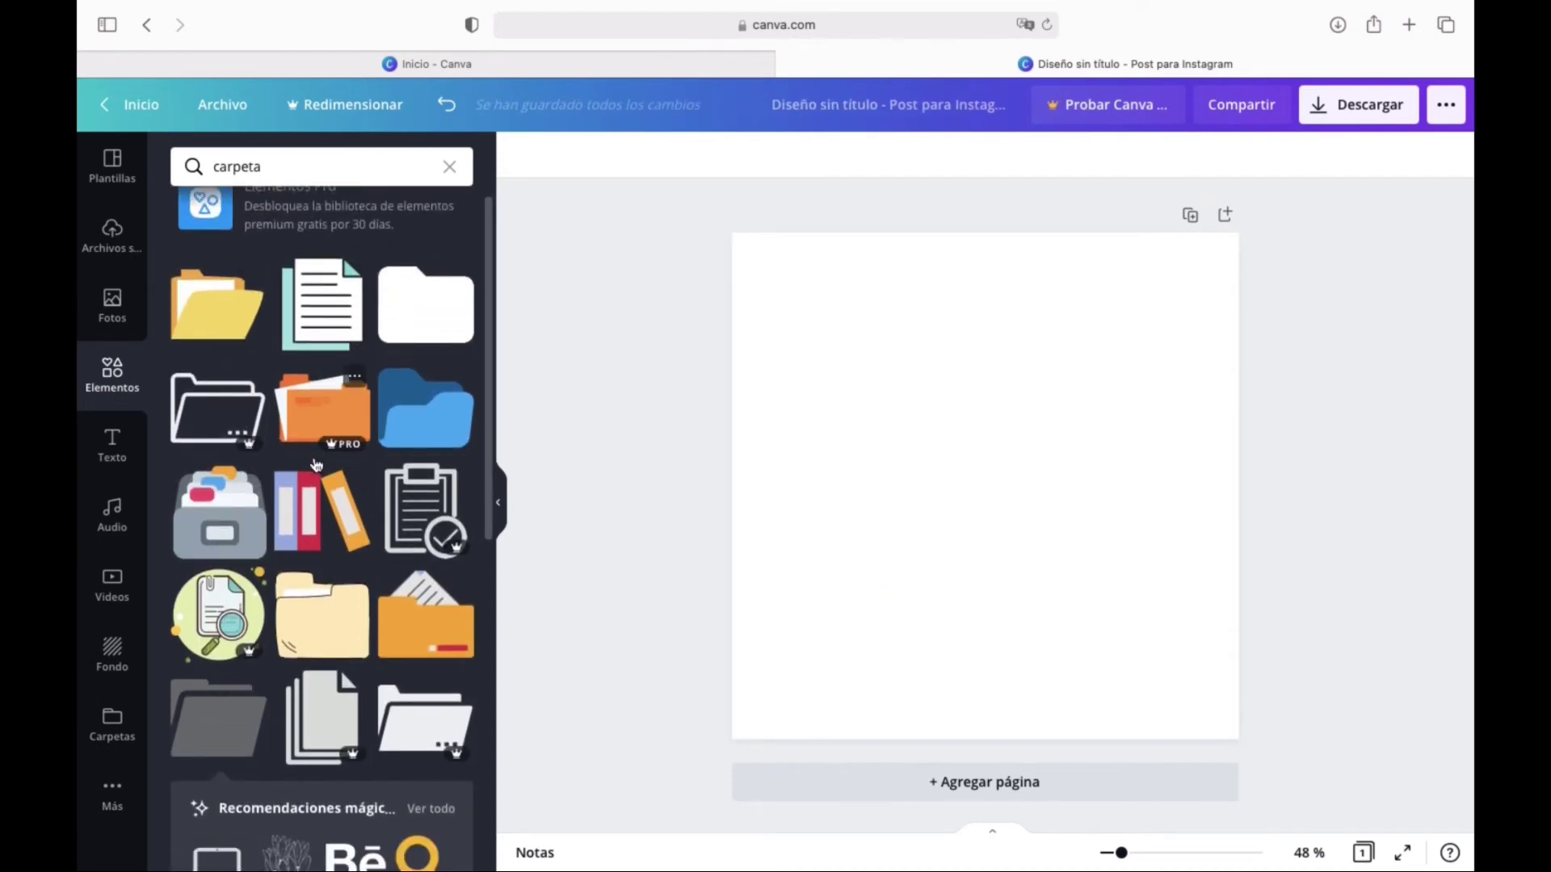
{"action": "left_click", "coordinate": [323, 503]}
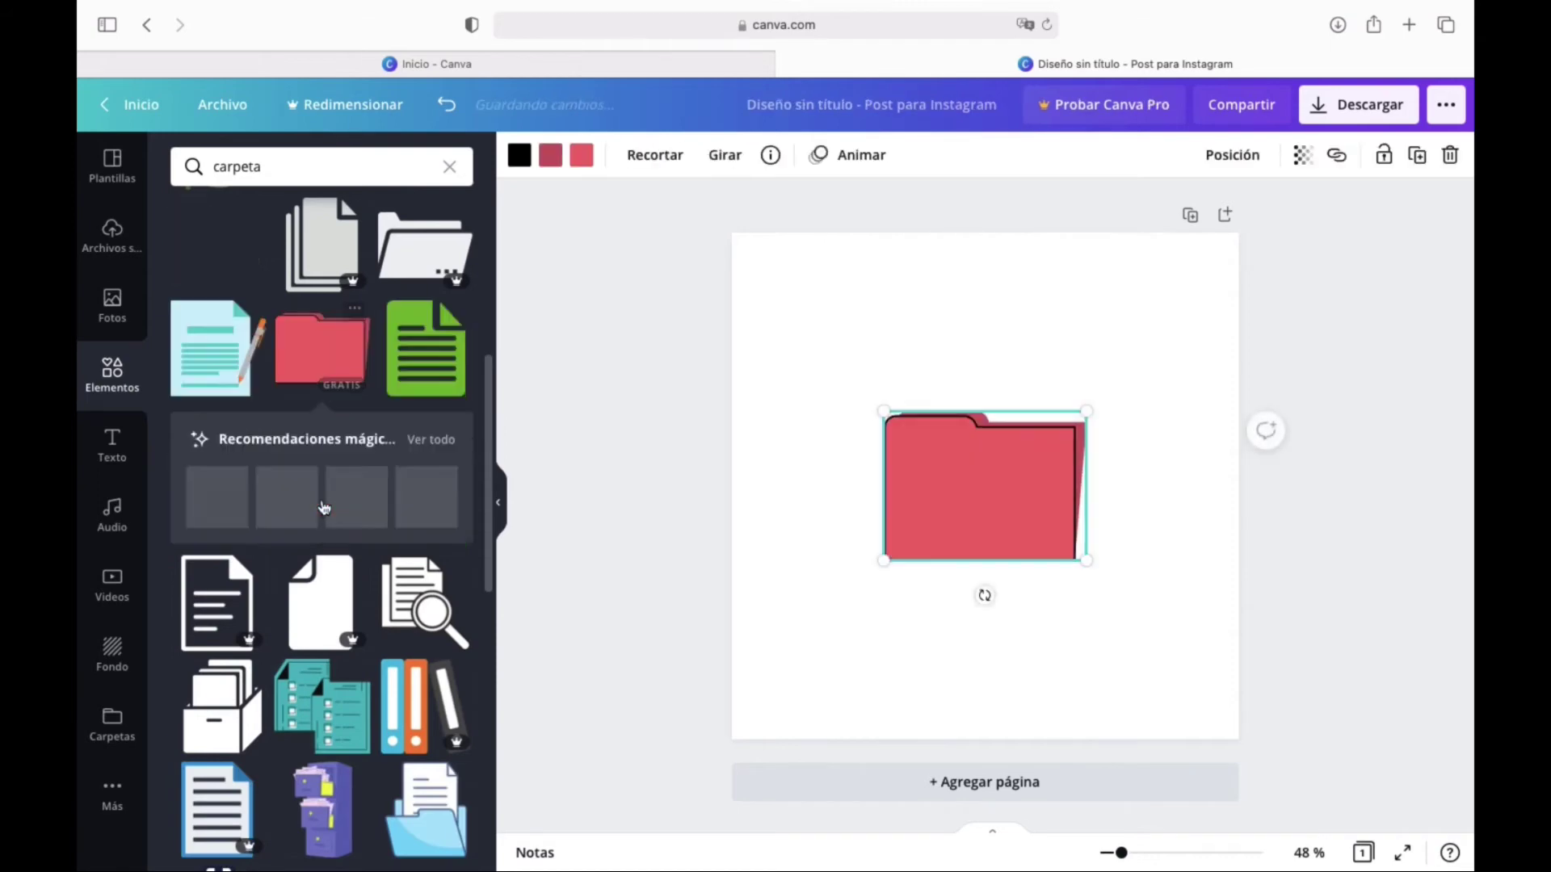
{"action": "left_click_drag", "start_coordinate": [888, 555], "coordinate": [768, 648]}
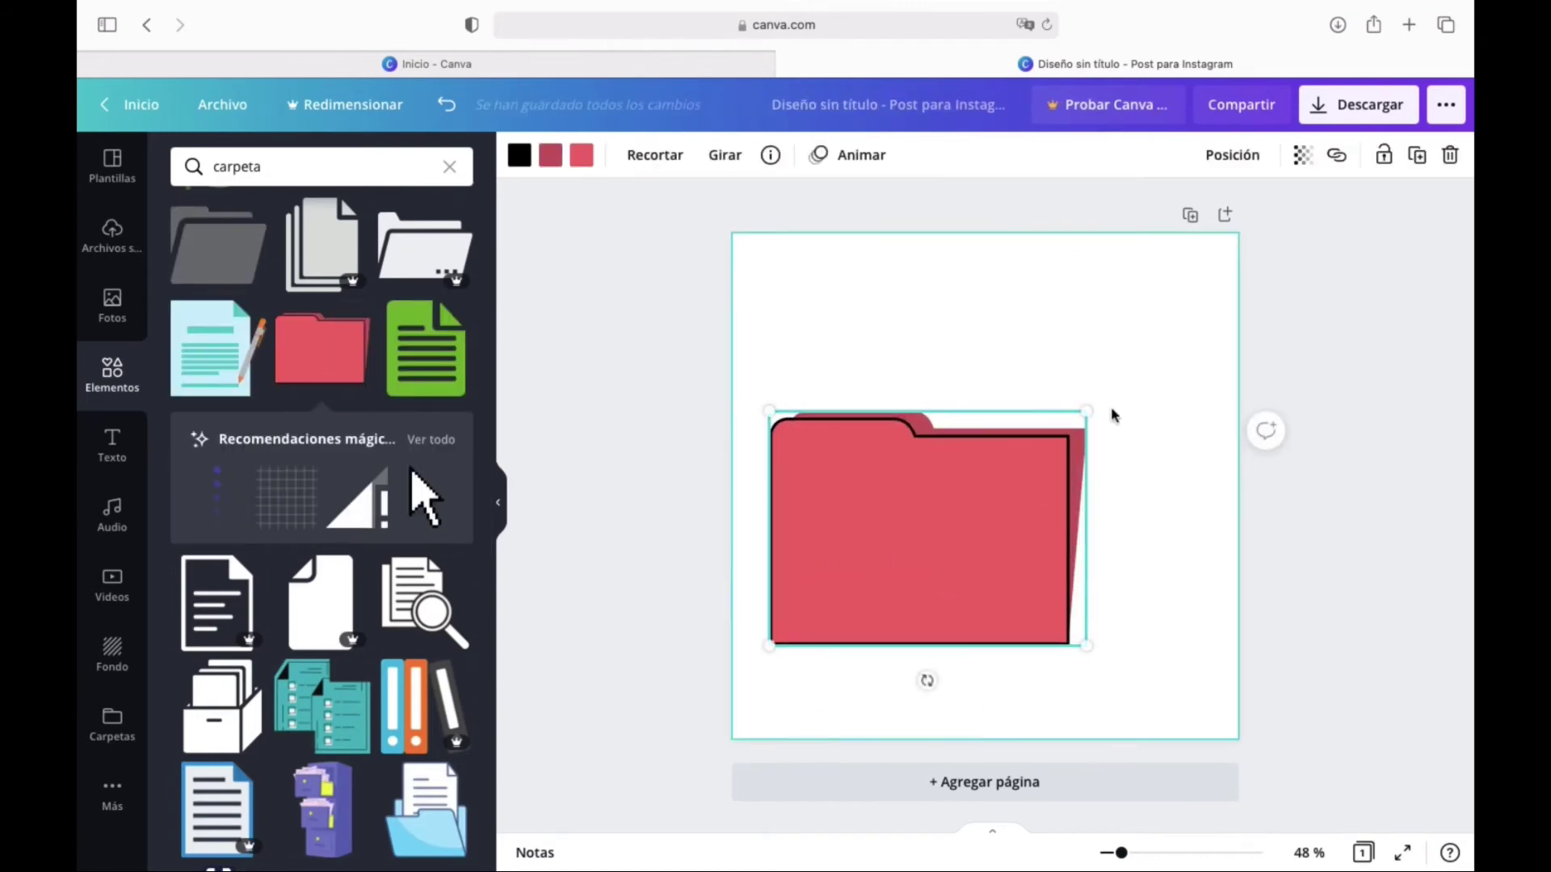
{"action": "left_click_drag", "start_coordinate": [1083, 414], "coordinate": [1191, 298]}
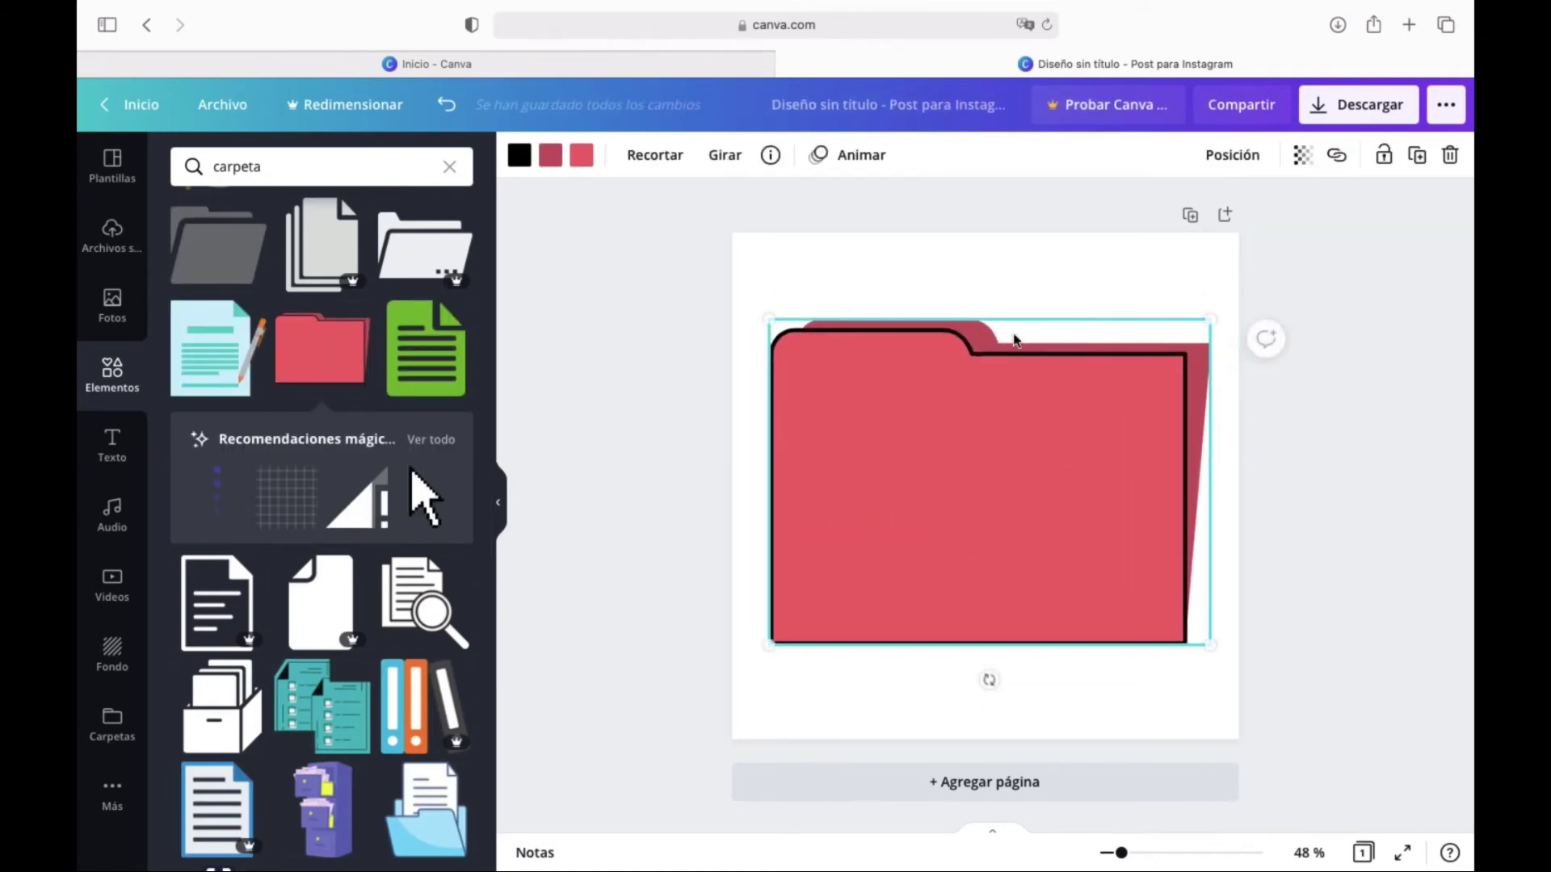
{"action": "left_click_drag", "start_coordinate": [768, 320], "coordinate": [754, 310]}
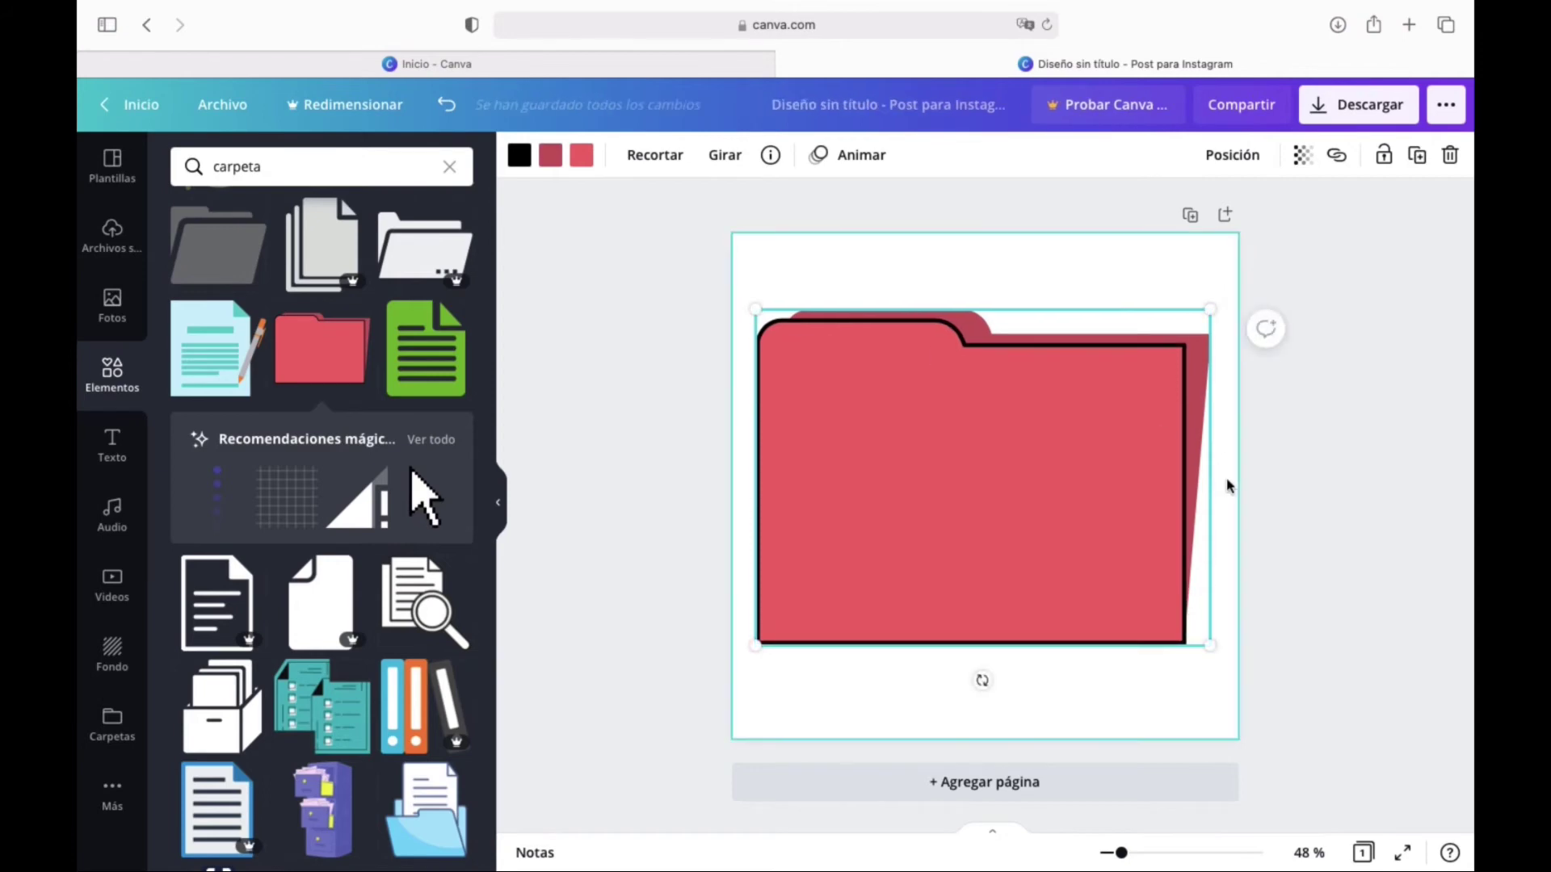
{"action": "left_click", "coordinate": [1227, 488]}
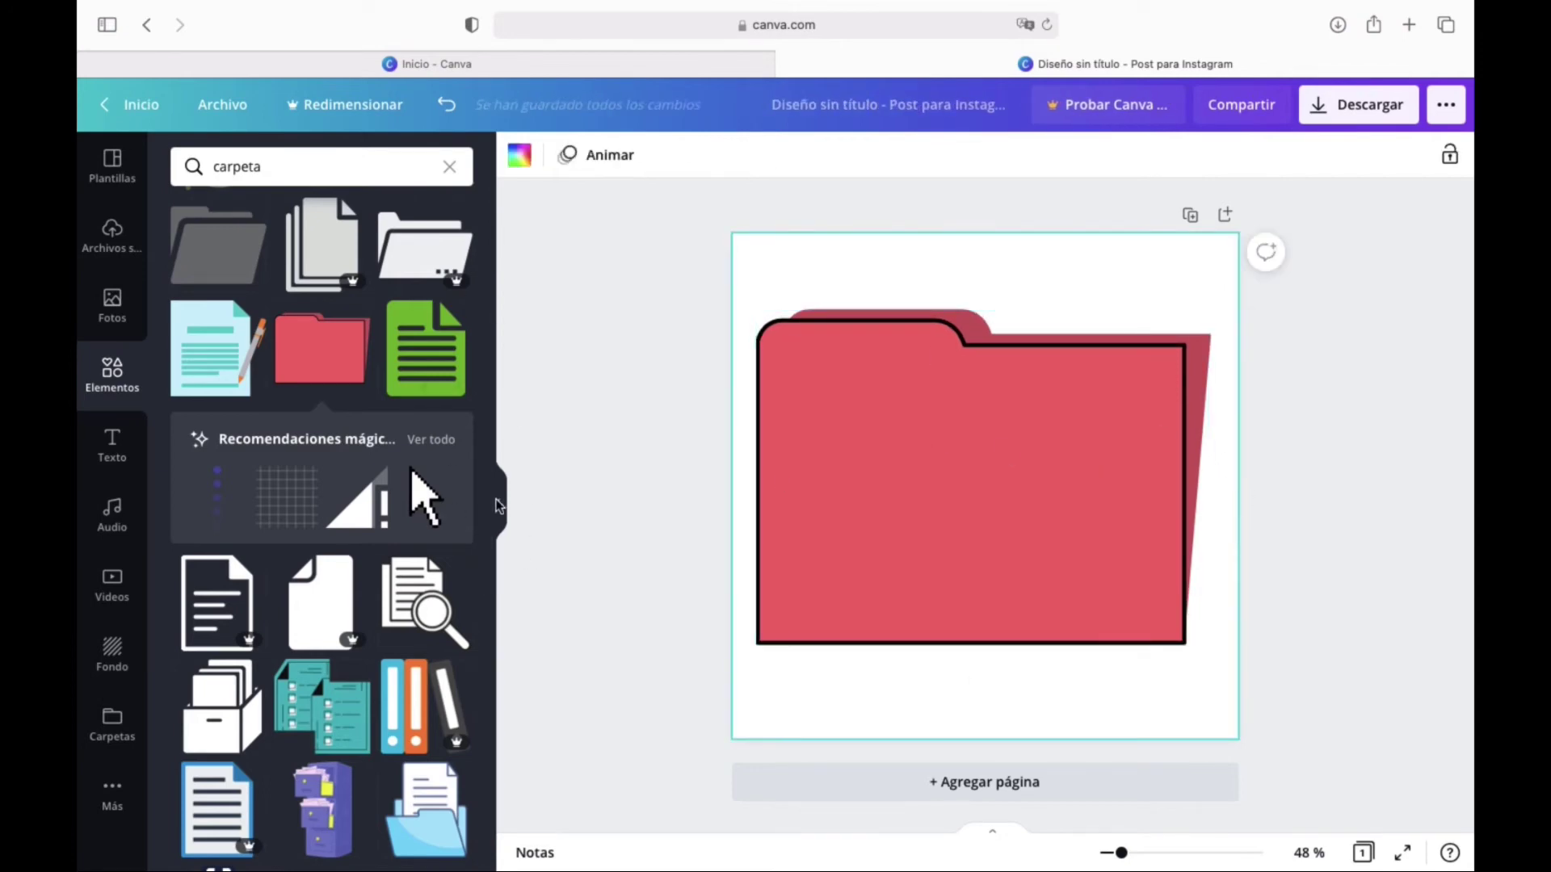
- Clear the folder search and search the elements library for "psychology"
{"action": "left_click", "coordinate": [449, 166]}
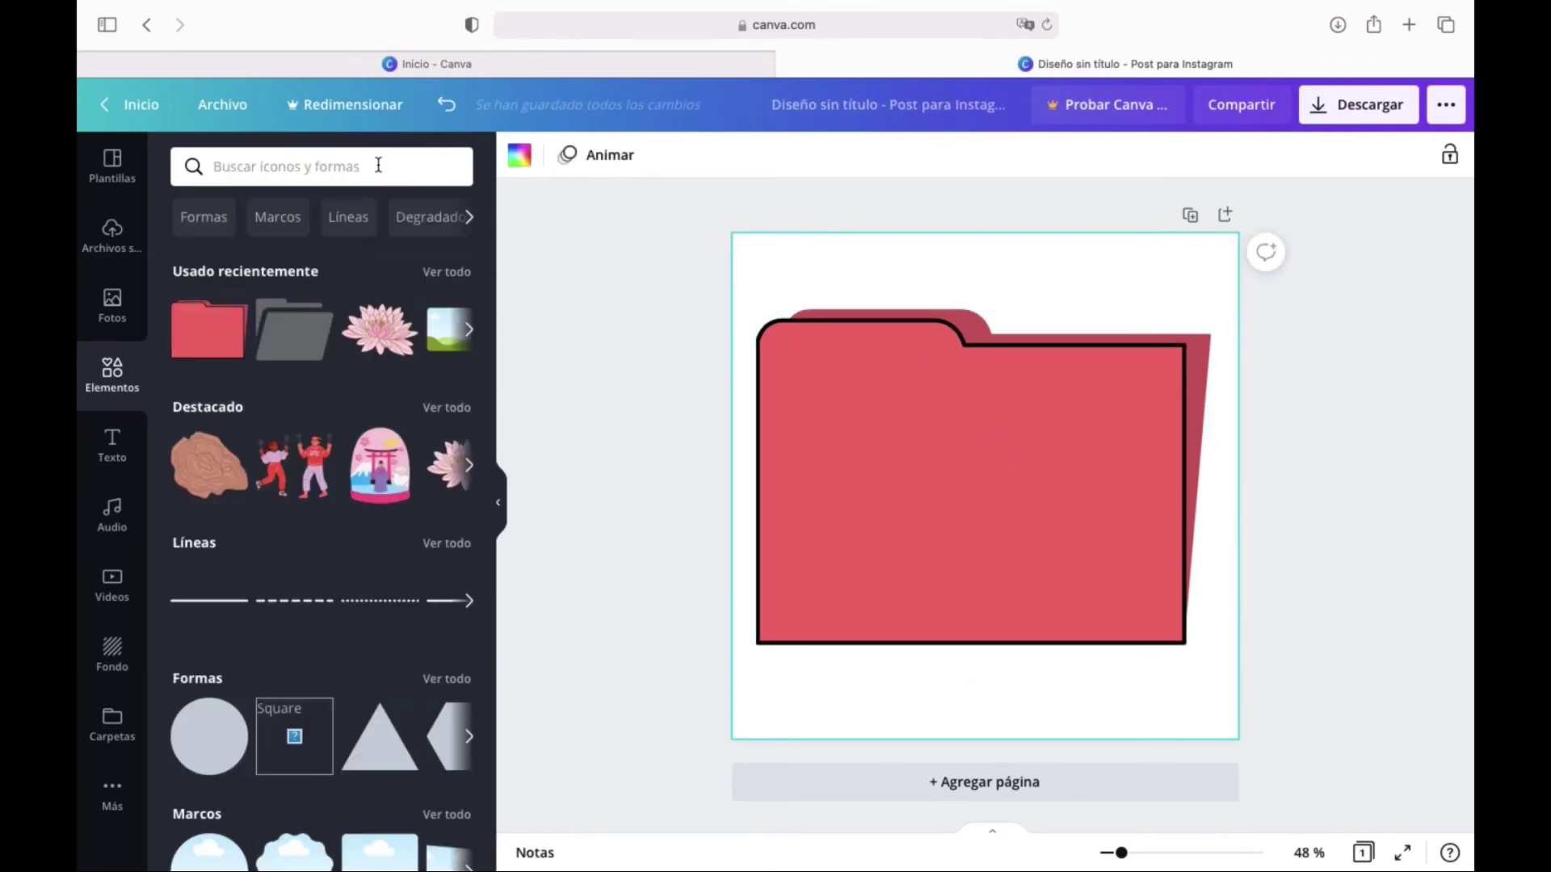
{"action": "type", "text": "psycho"}
{"action": "key", "text": "Return"}
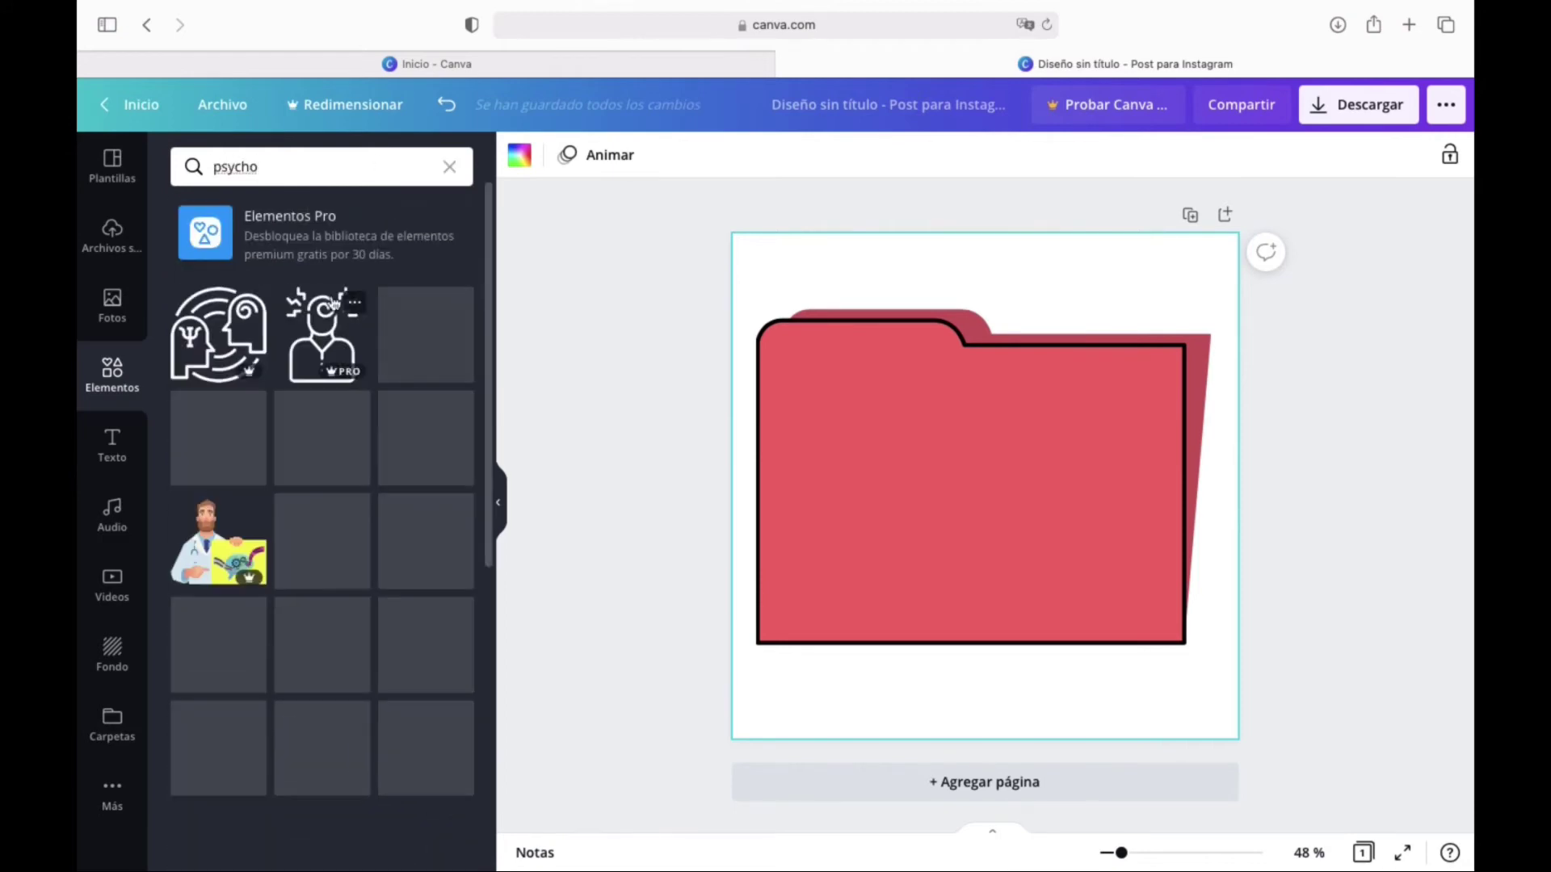
{"action": "scroll", "coordinate": [408, 273], "scroll_direction": "down", "scroll_amount": 3}
{"action": "left_click", "coordinate": [344, 170]}
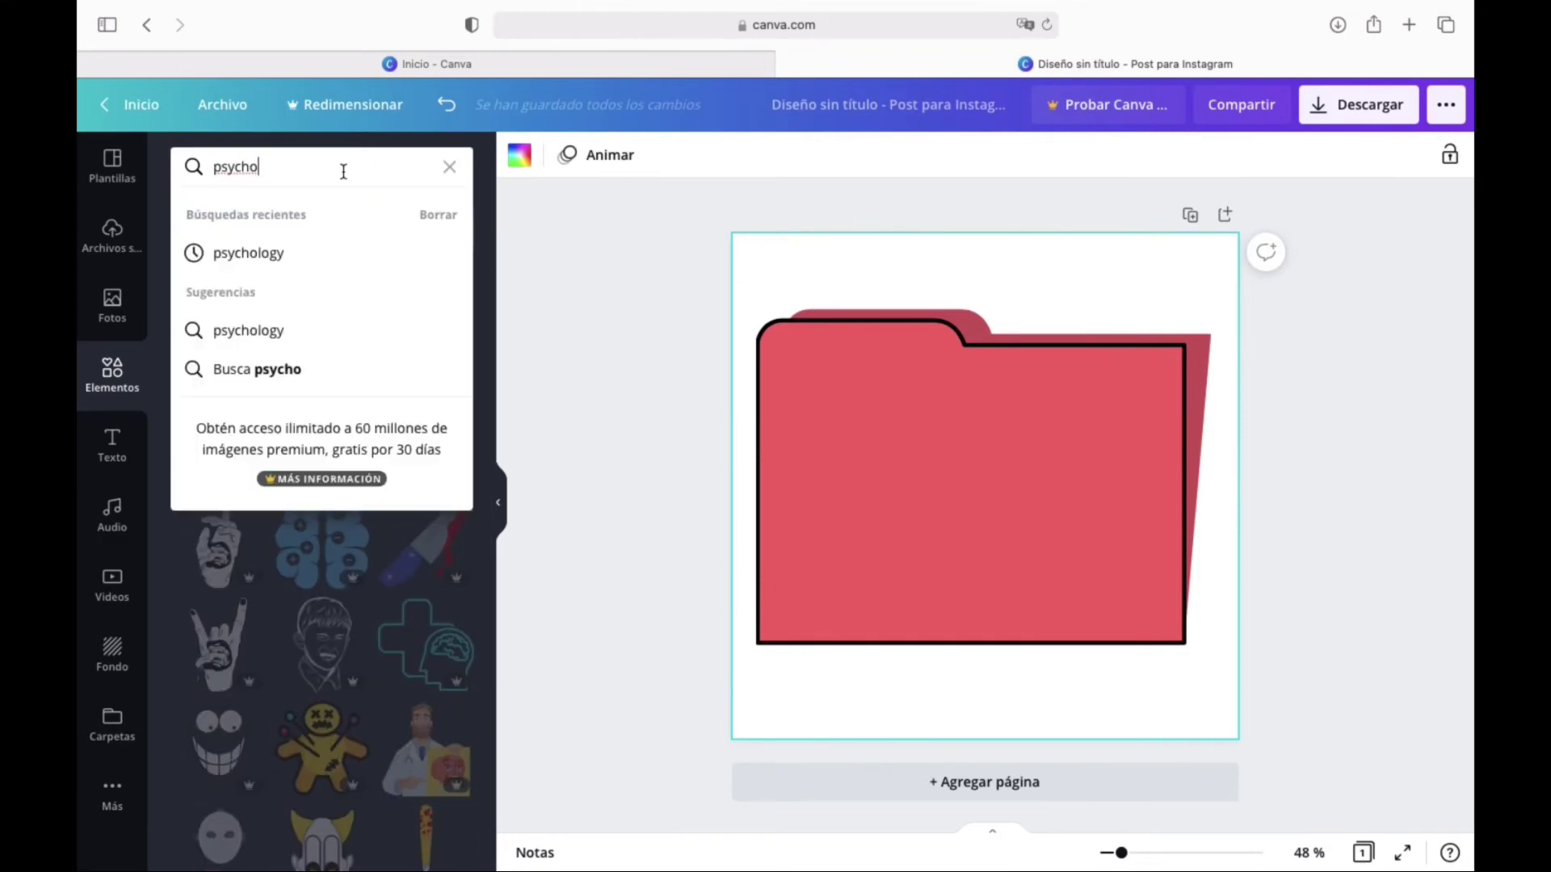
{"action": "type", "text": "logy"}
{"action": "key", "text": "Return"}
- Insert the outlined brain drawing, enlarge it and centre it on the front of the red folder
{"action": "left_click", "coordinate": [322, 334]}
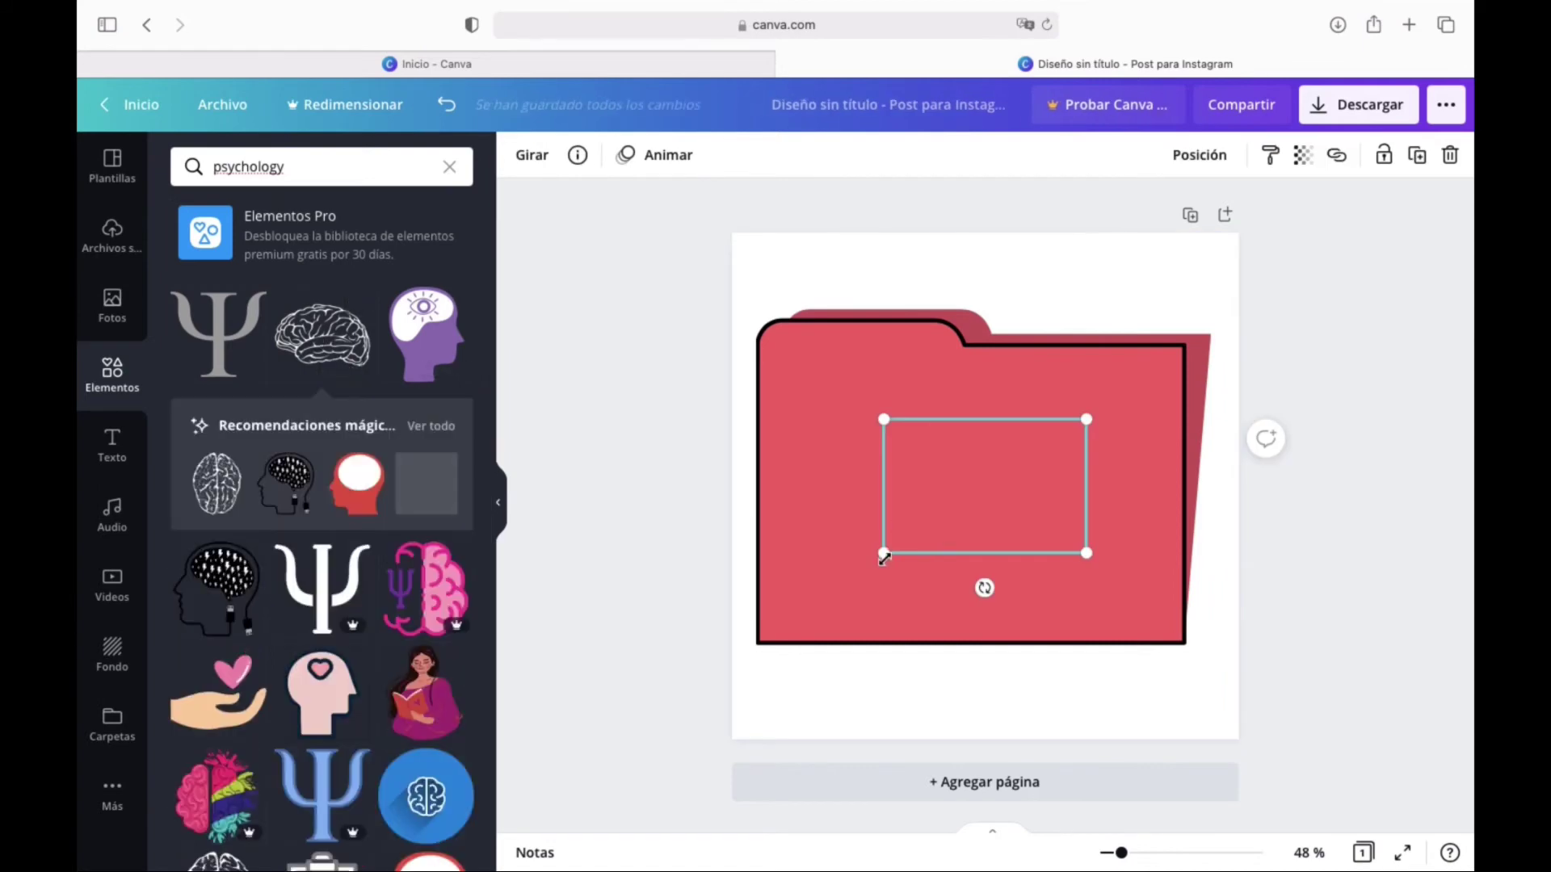
{"action": "left_click_drag", "start_coordinate": [883, 554], "coordinate": [828, 590]}
{"action": "left_click_drag", "start_coordinate": [1086, 587], "coordinate": [1117, 611]}
{"action": "left_click_drag", "start_coordinate": [940, 504], "coordinate": [941, 485]}
{"action": "left_click", "coordinate": [1285, 485]}
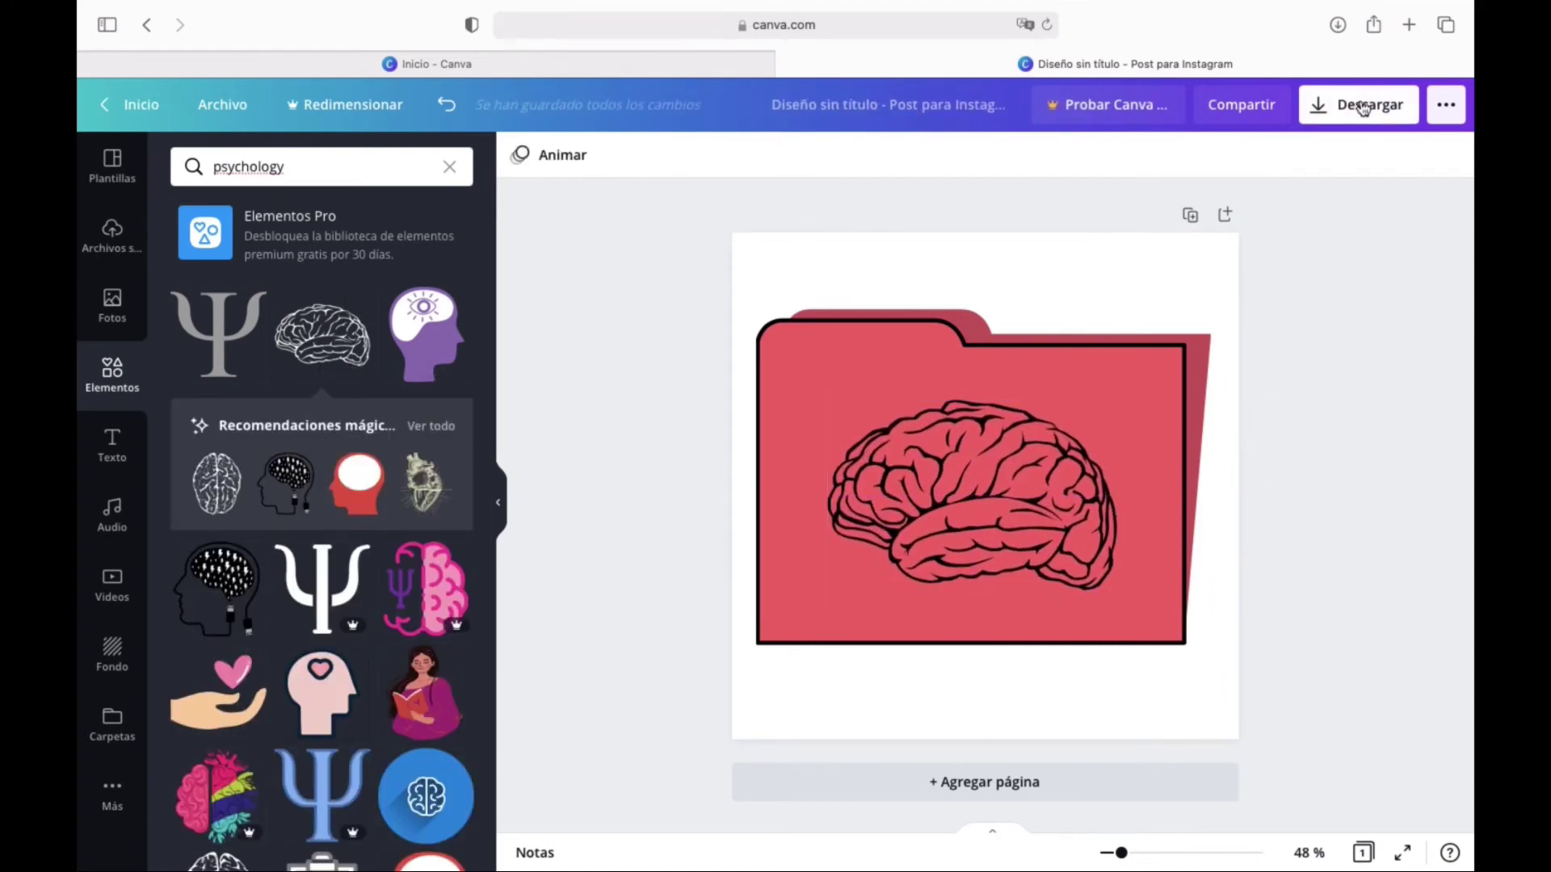
- Download the red brain folder design as a PNG
{"action": "left_click", "coordinate": [1362, 109]}
{"action": "left_click", "coordinate": [1289, 595]}
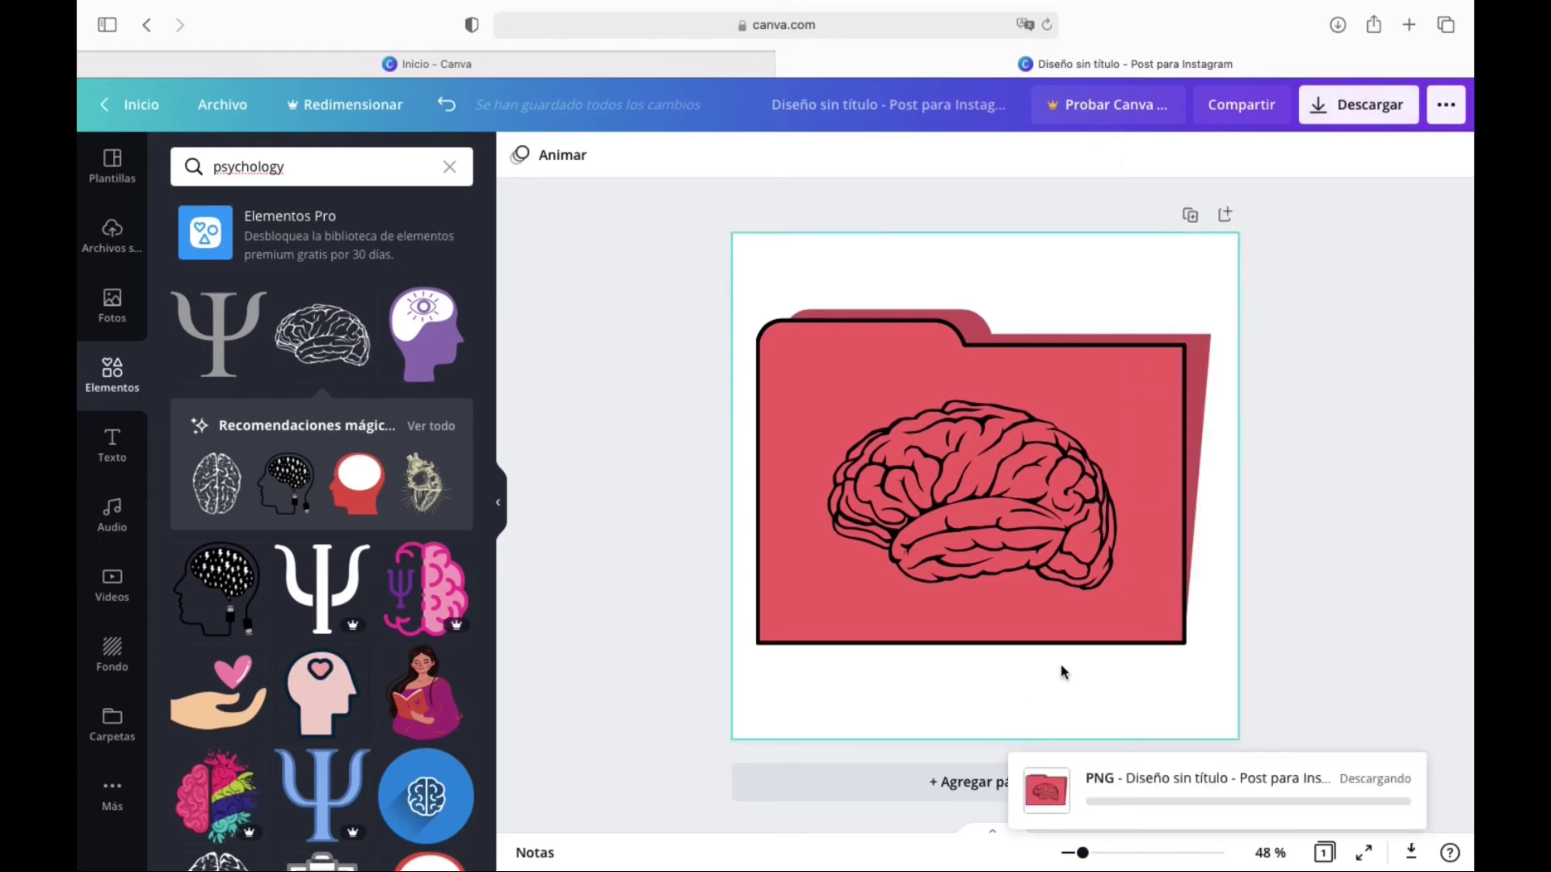
- Switch to the downloaded Diseño sin título.png in Preview, make its window full screen and show the markup tools
{"action": "key", "text": "ctrl+Left"}
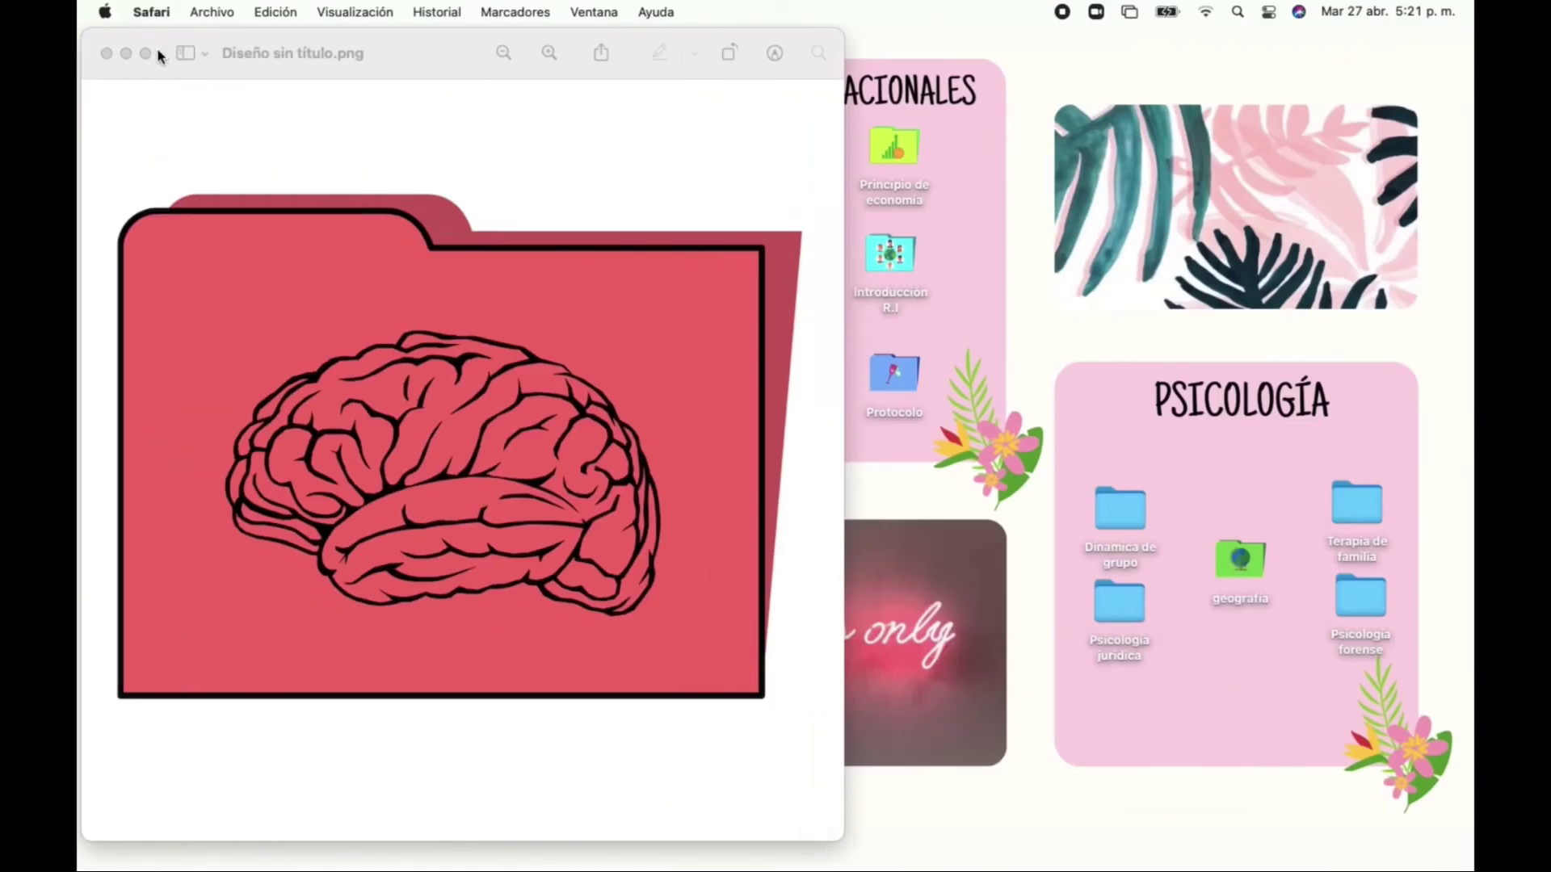
{"action": "left_click", "coordinate": [153, 55]}
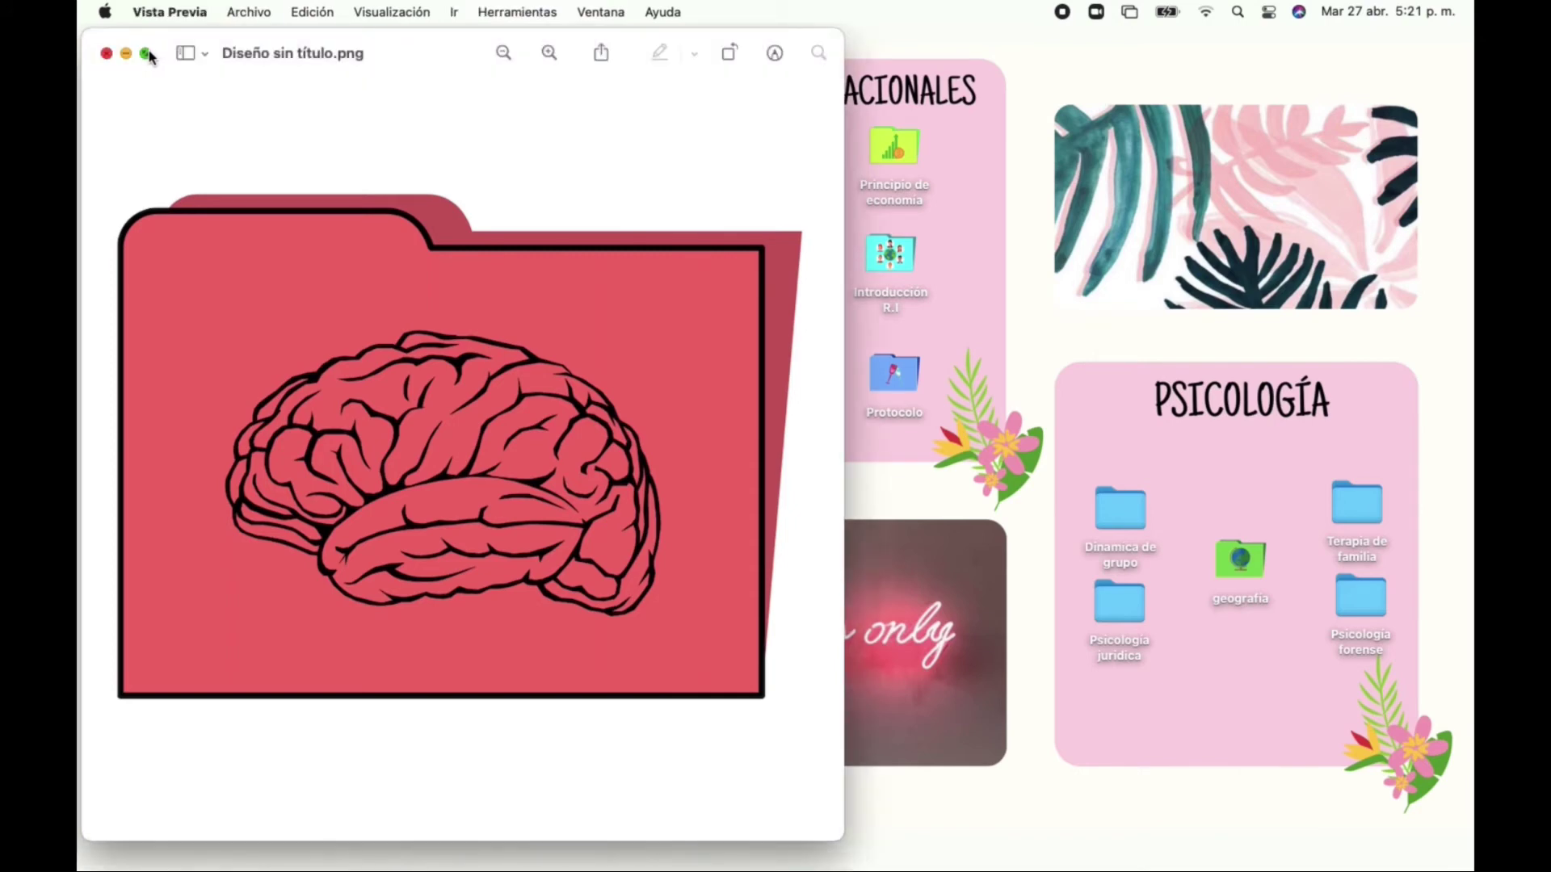
{"action": "left_click", "coordinate": [149, 53]}
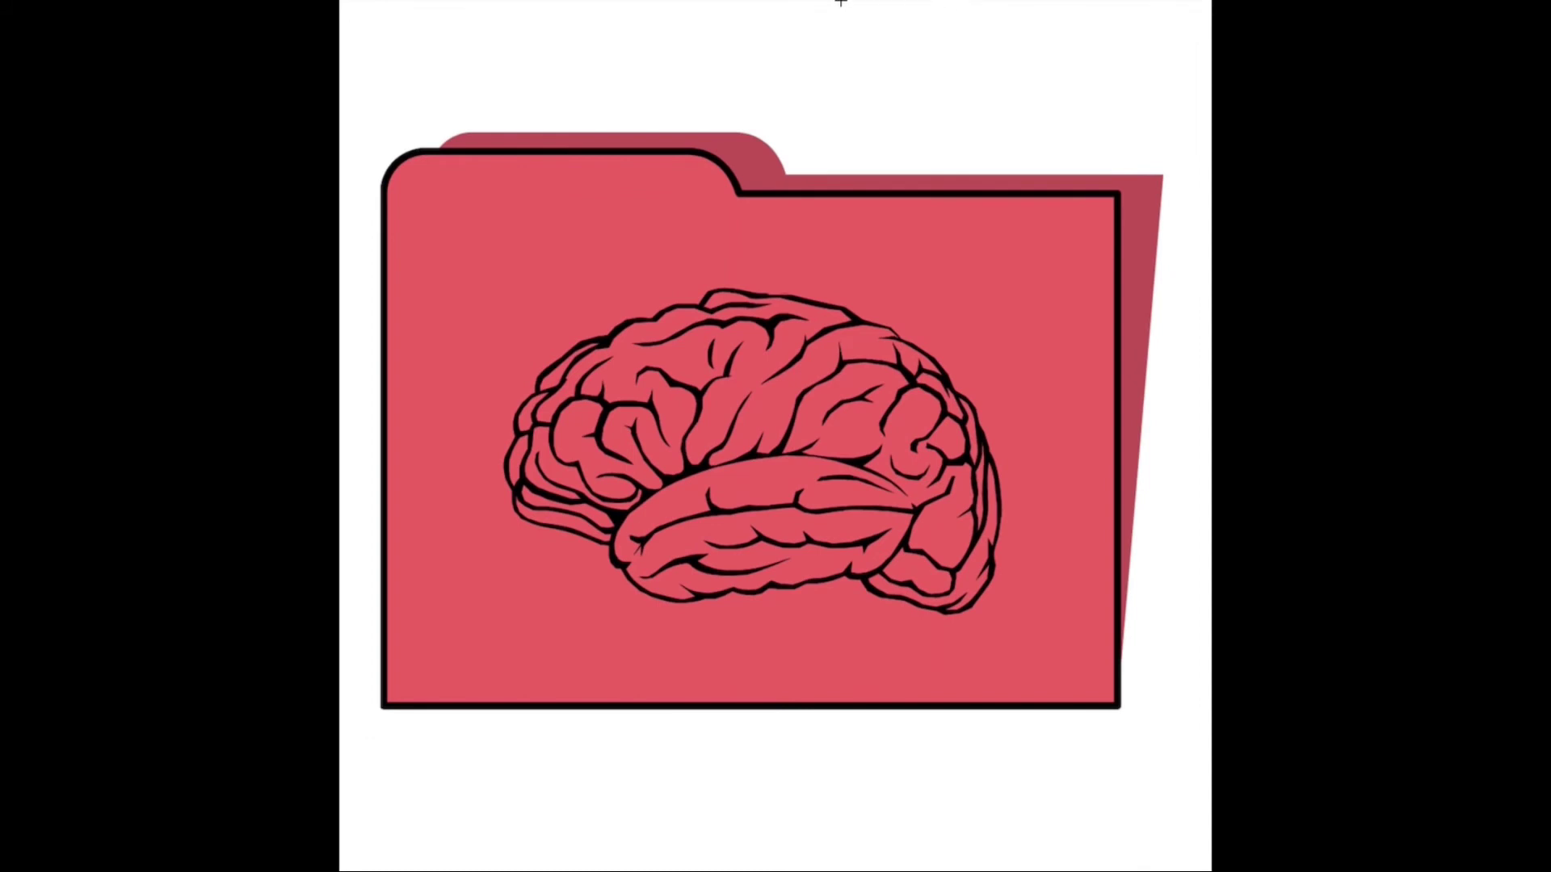
{"action": "mouse_move", "coordinate": [836, 2]}
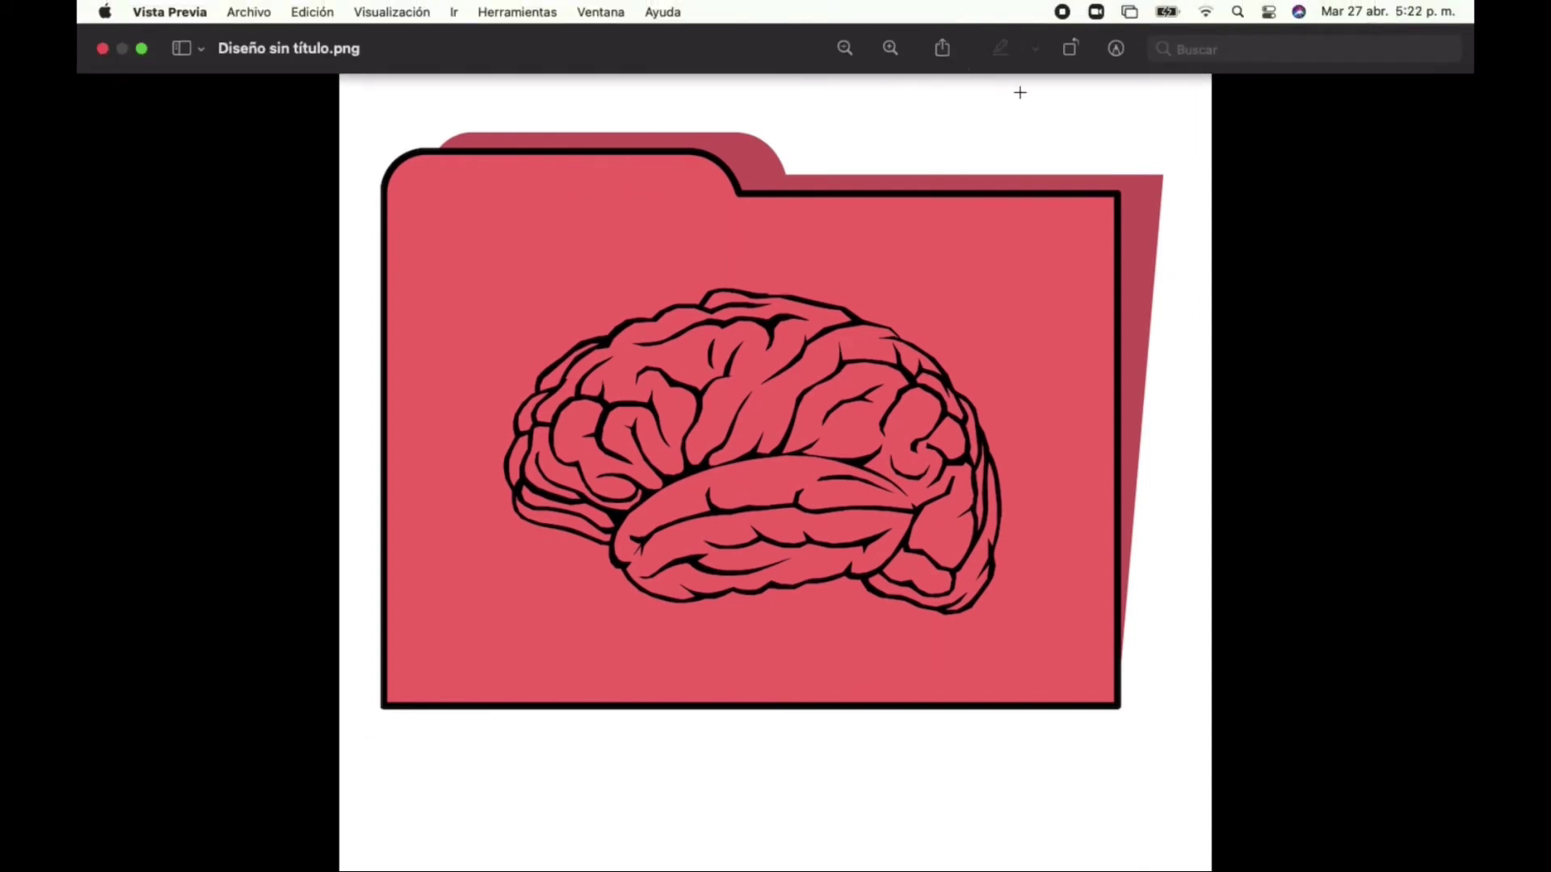
{"action": "left_click", "coordinate": [1114, 50]}
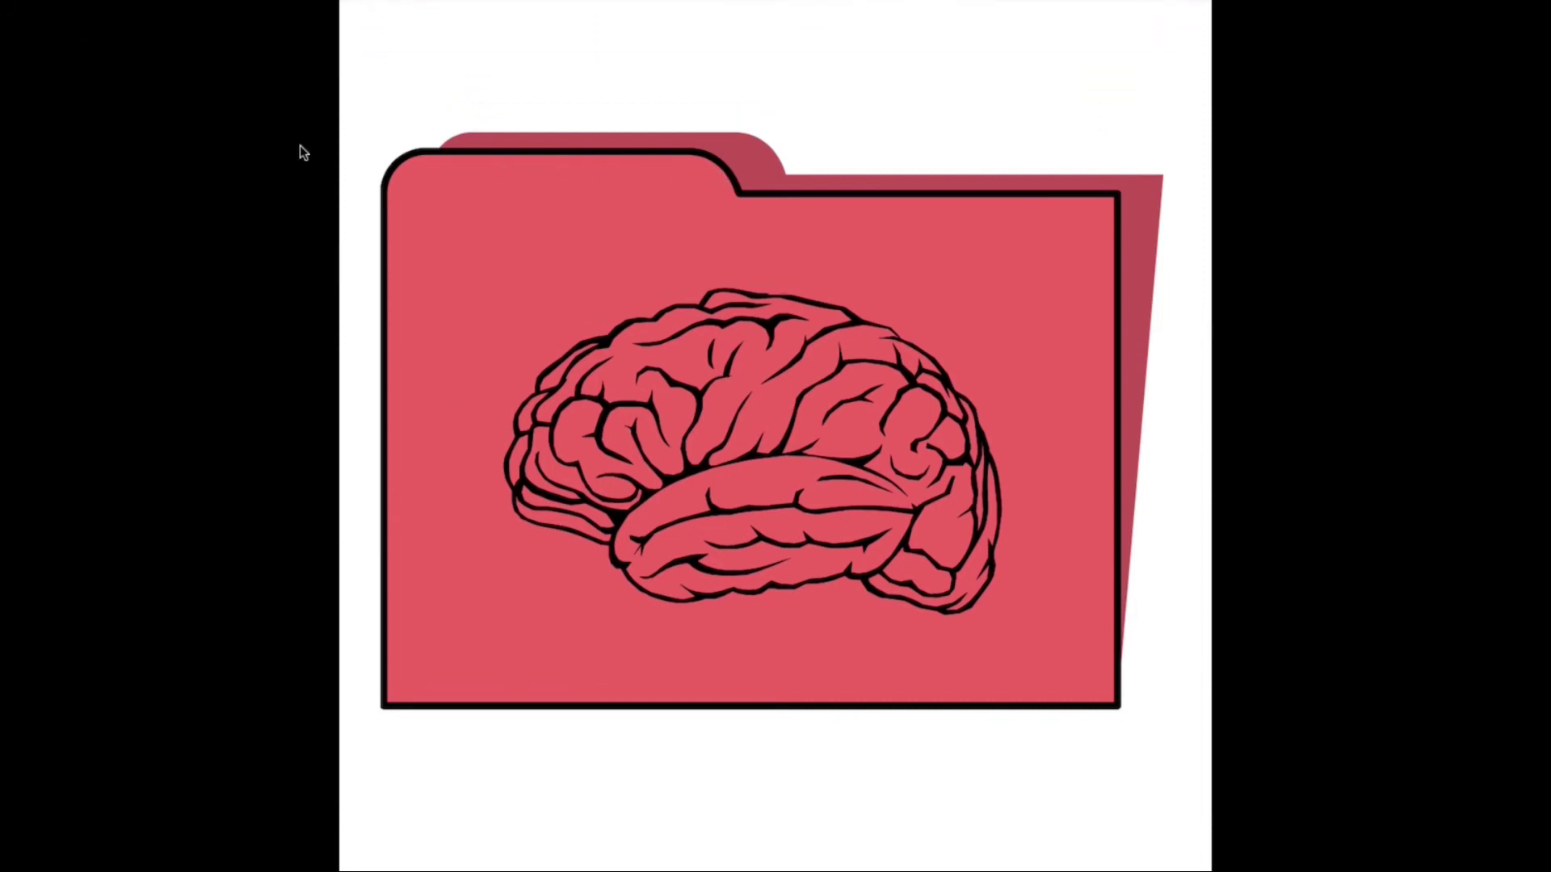
- Select the white background around the red folder with Instant Alpha and delete it, leaving only the folder and brain
{"action": "mouse_move", "coordinate": [249, 7]}
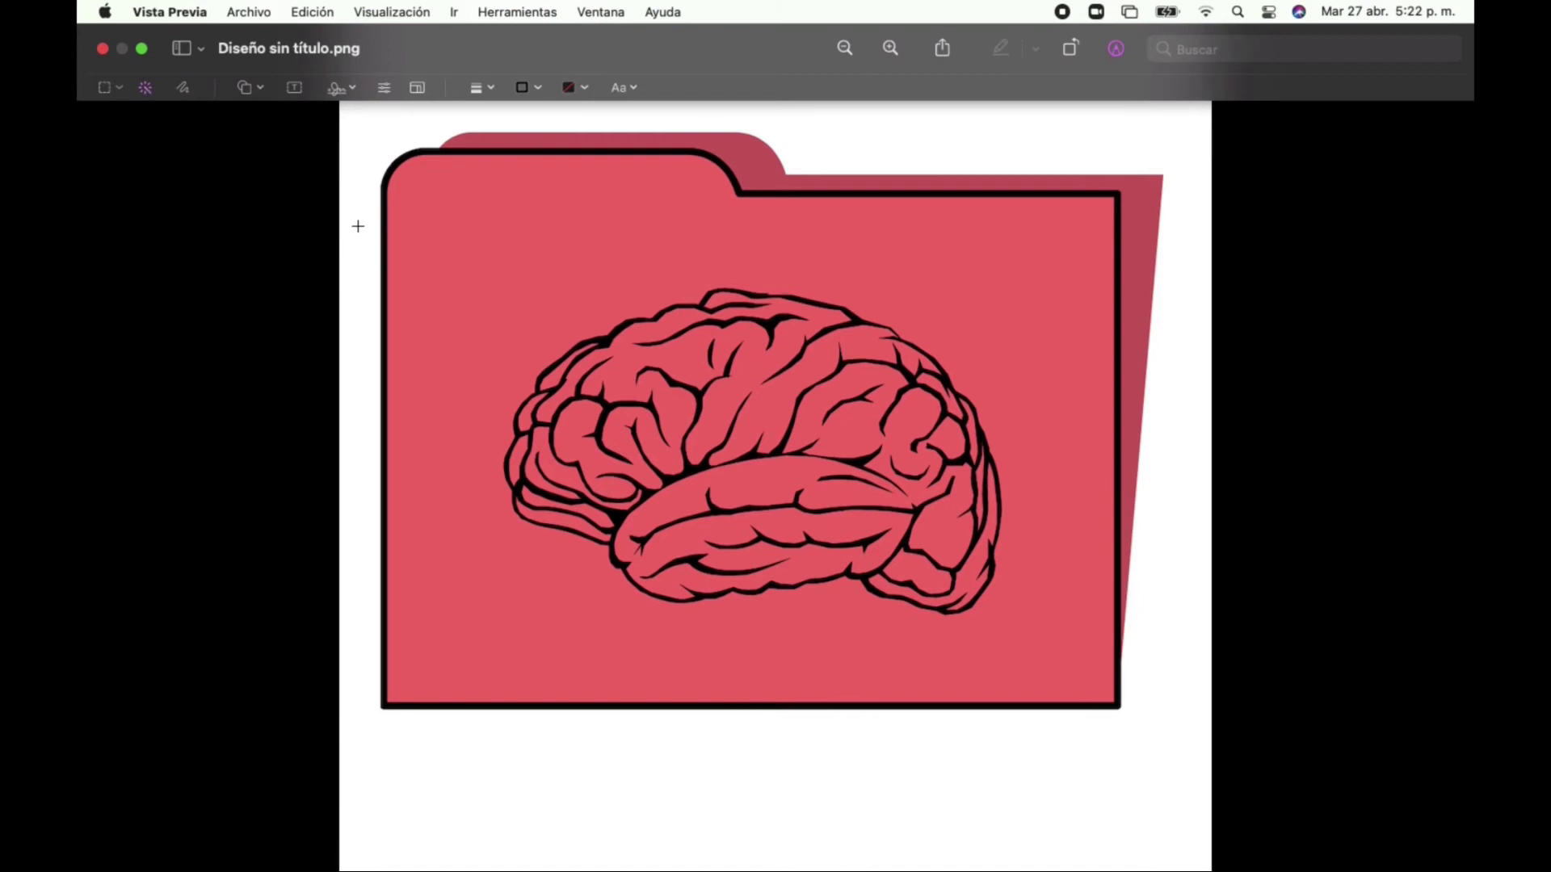
{"action": "left_click_drag", "start_coordinate": [356, 222], "coordinate": [348, 213]}
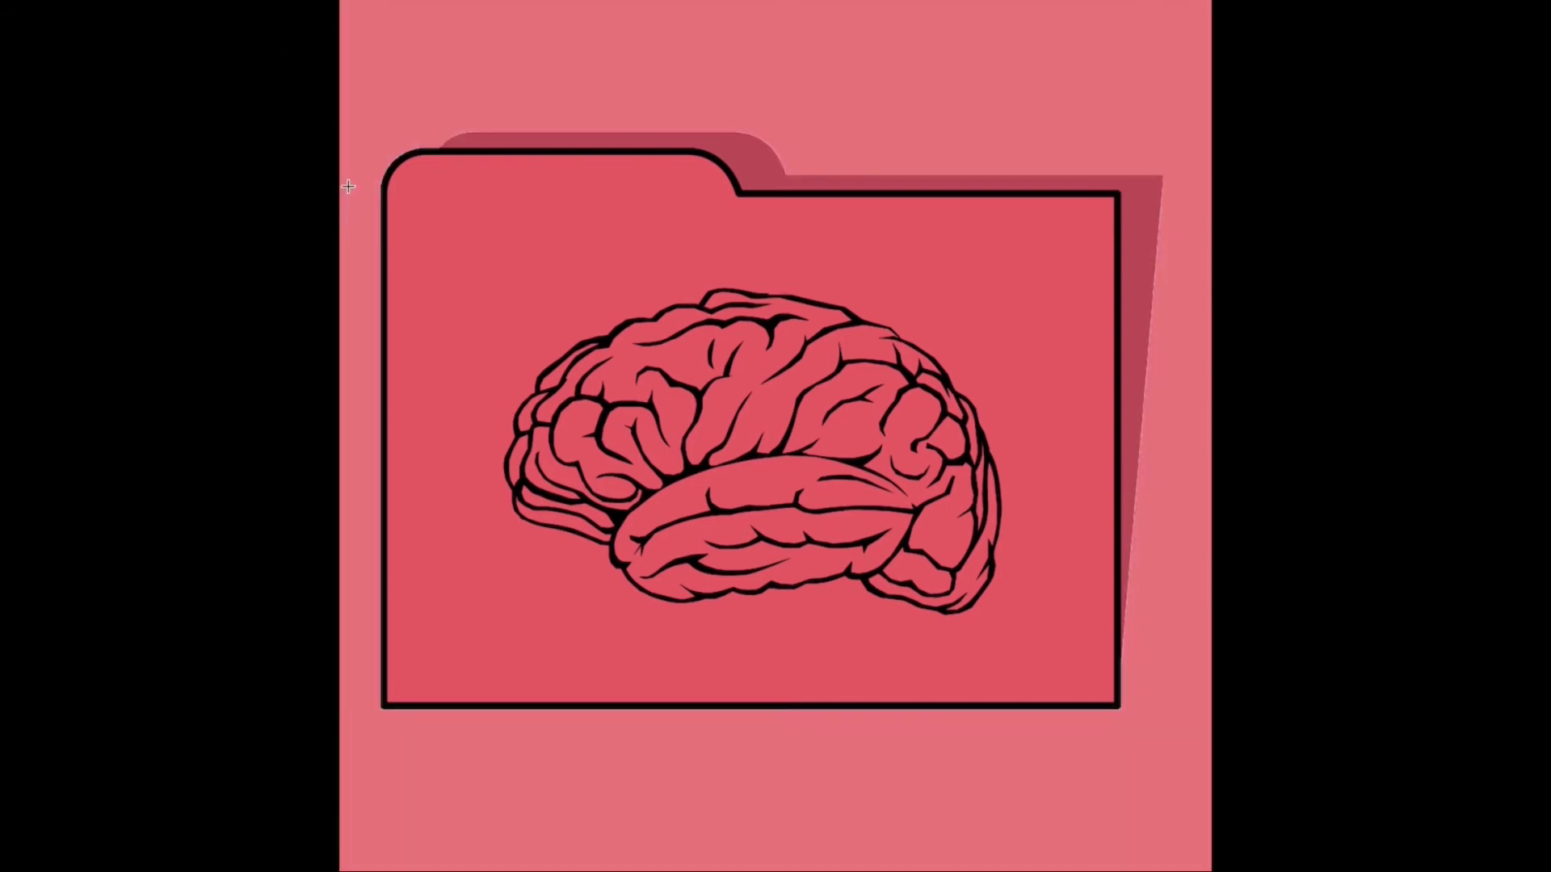
{"action": "key", "text": "BackSpace"}
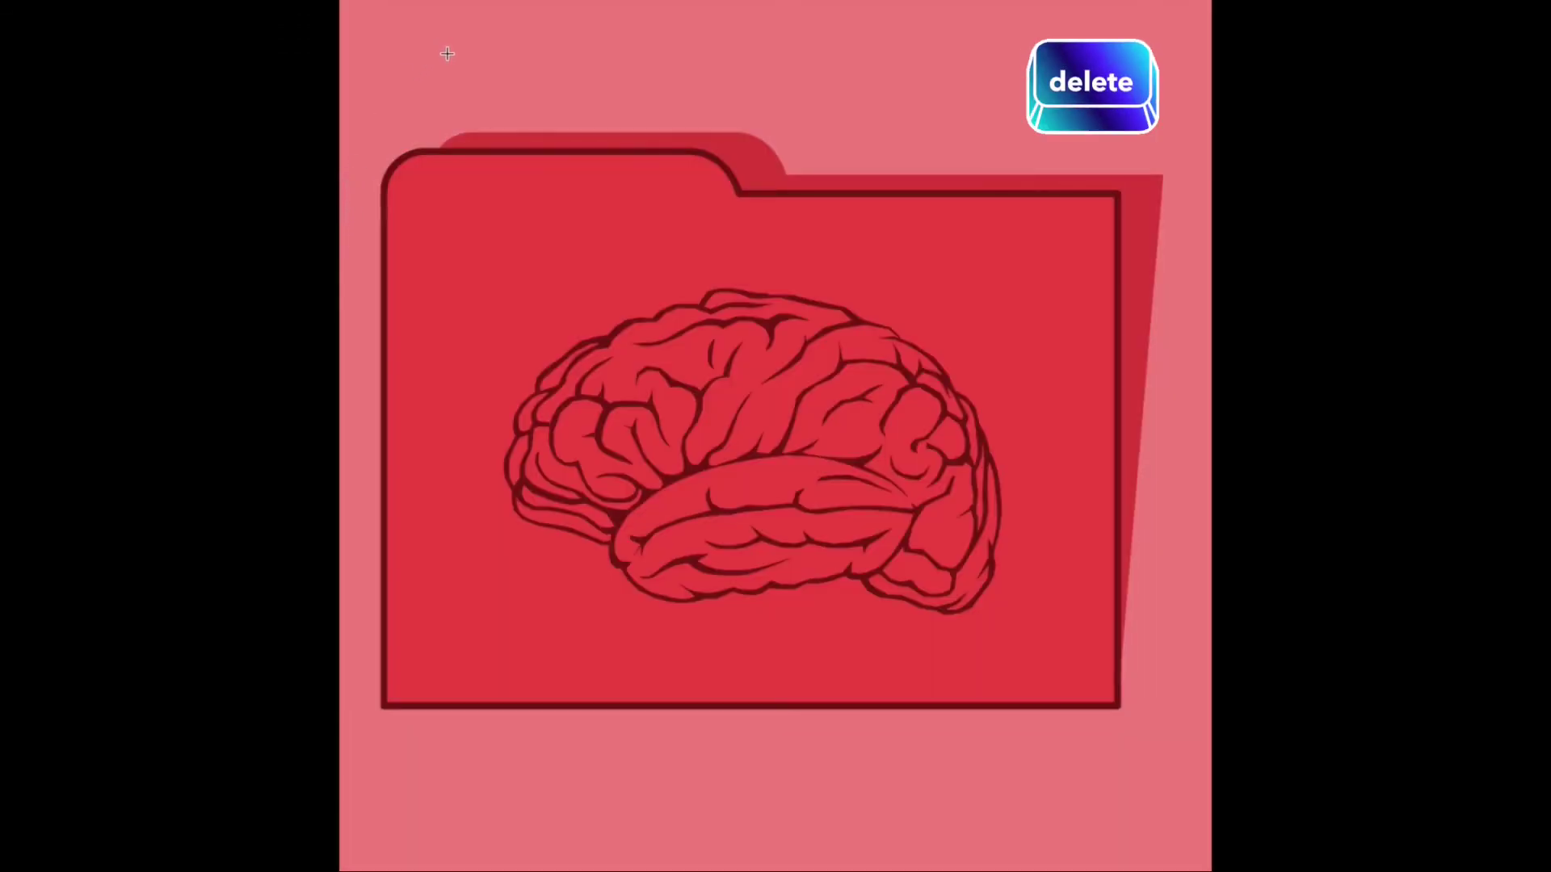
{"action": "left_click_drag", "start_coordinate": [408, 97], "coordinate": [391, 121]}
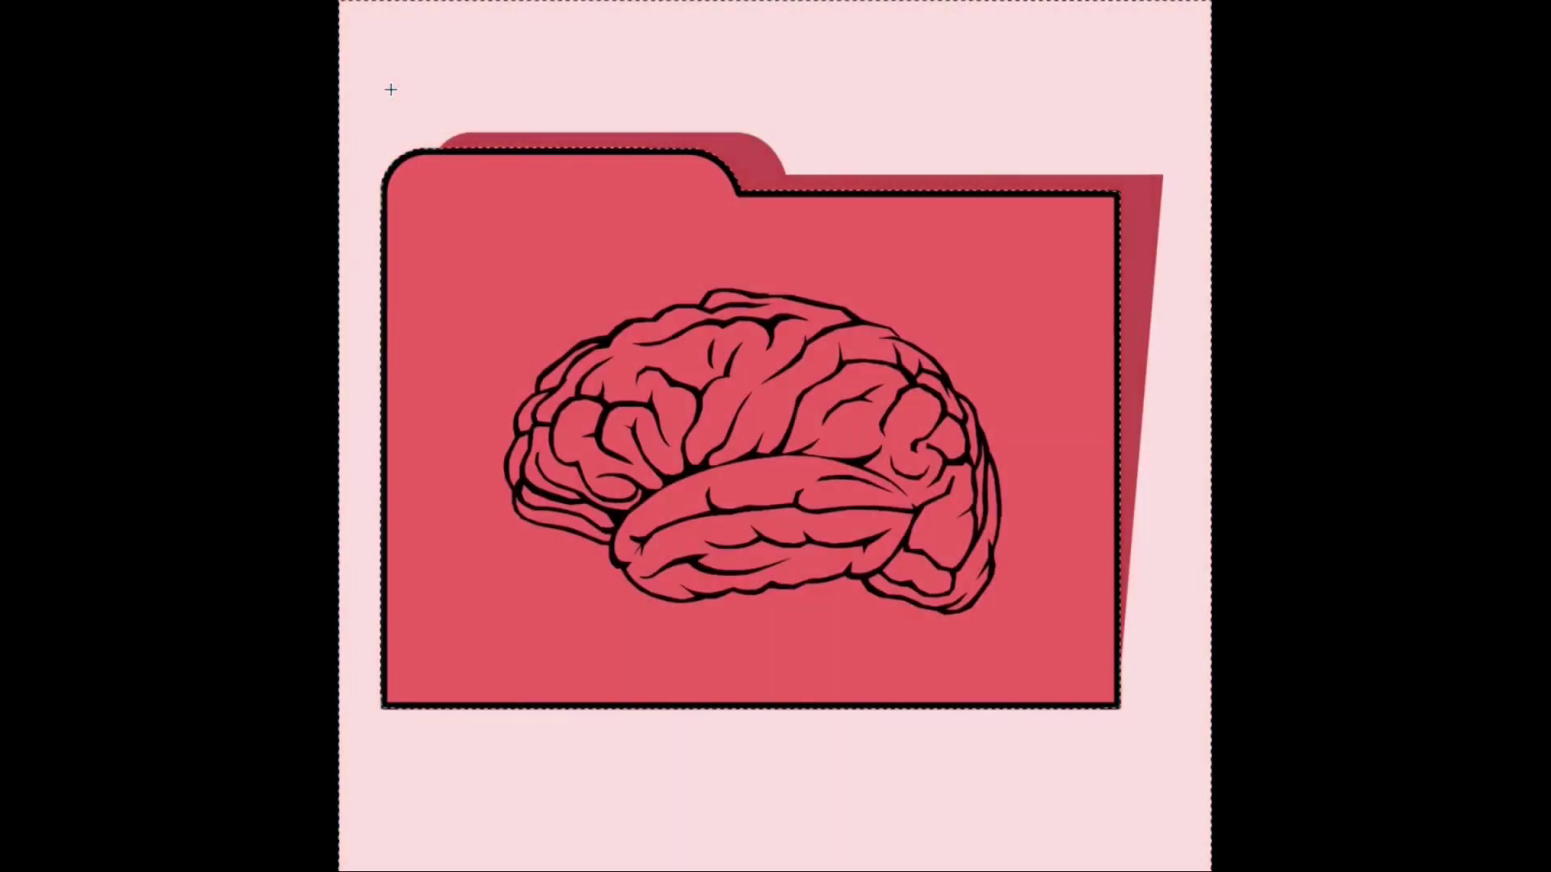
{"action": "key", "text": "BackSpace"}
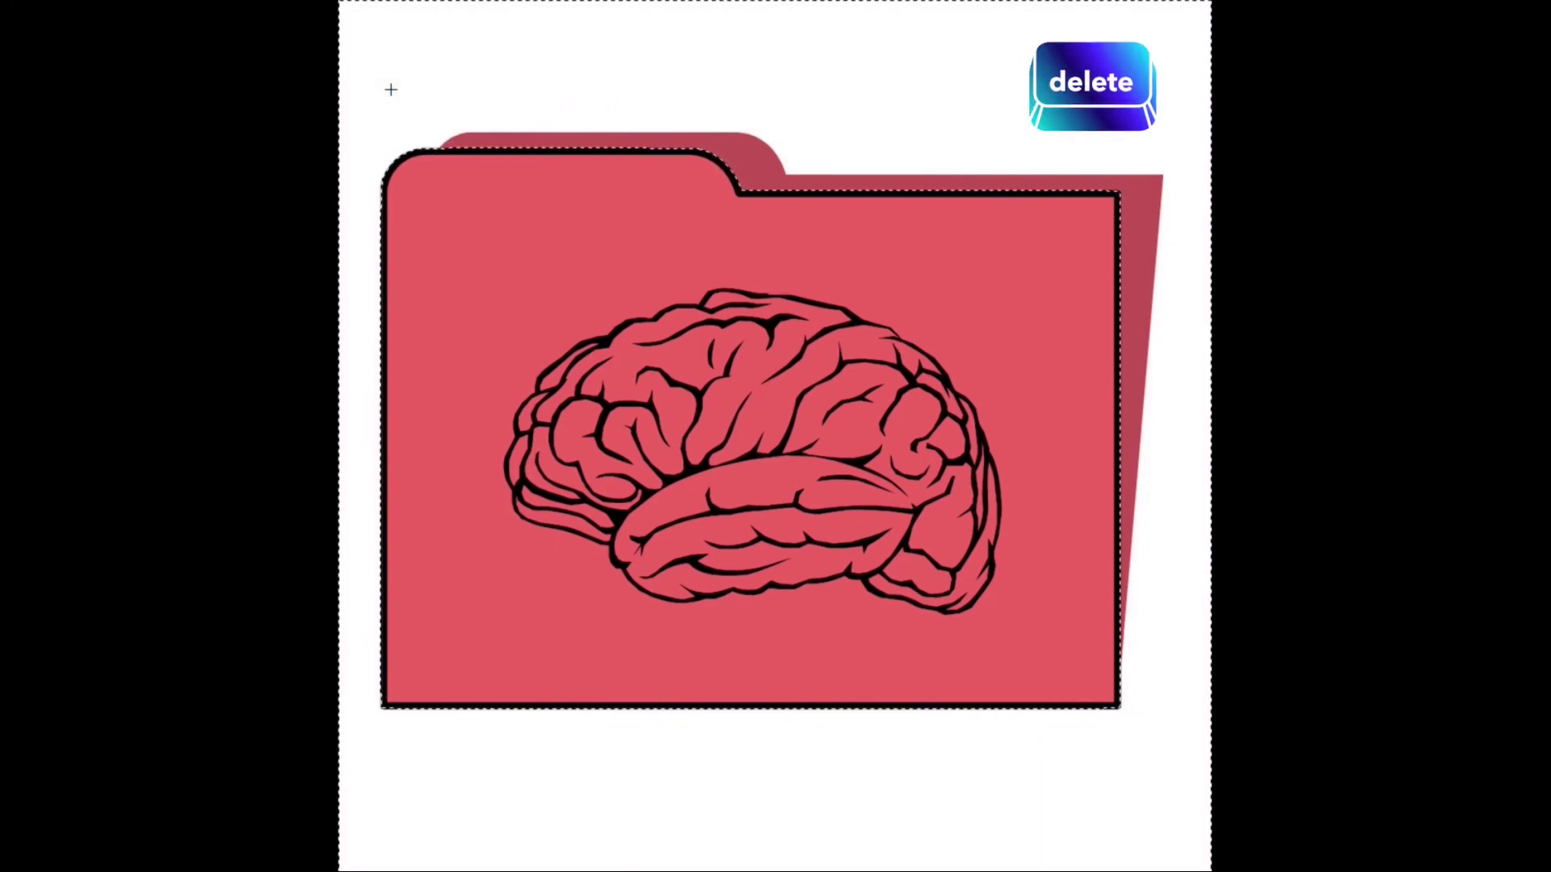
{"action": "key", "text": "BackSpace"}
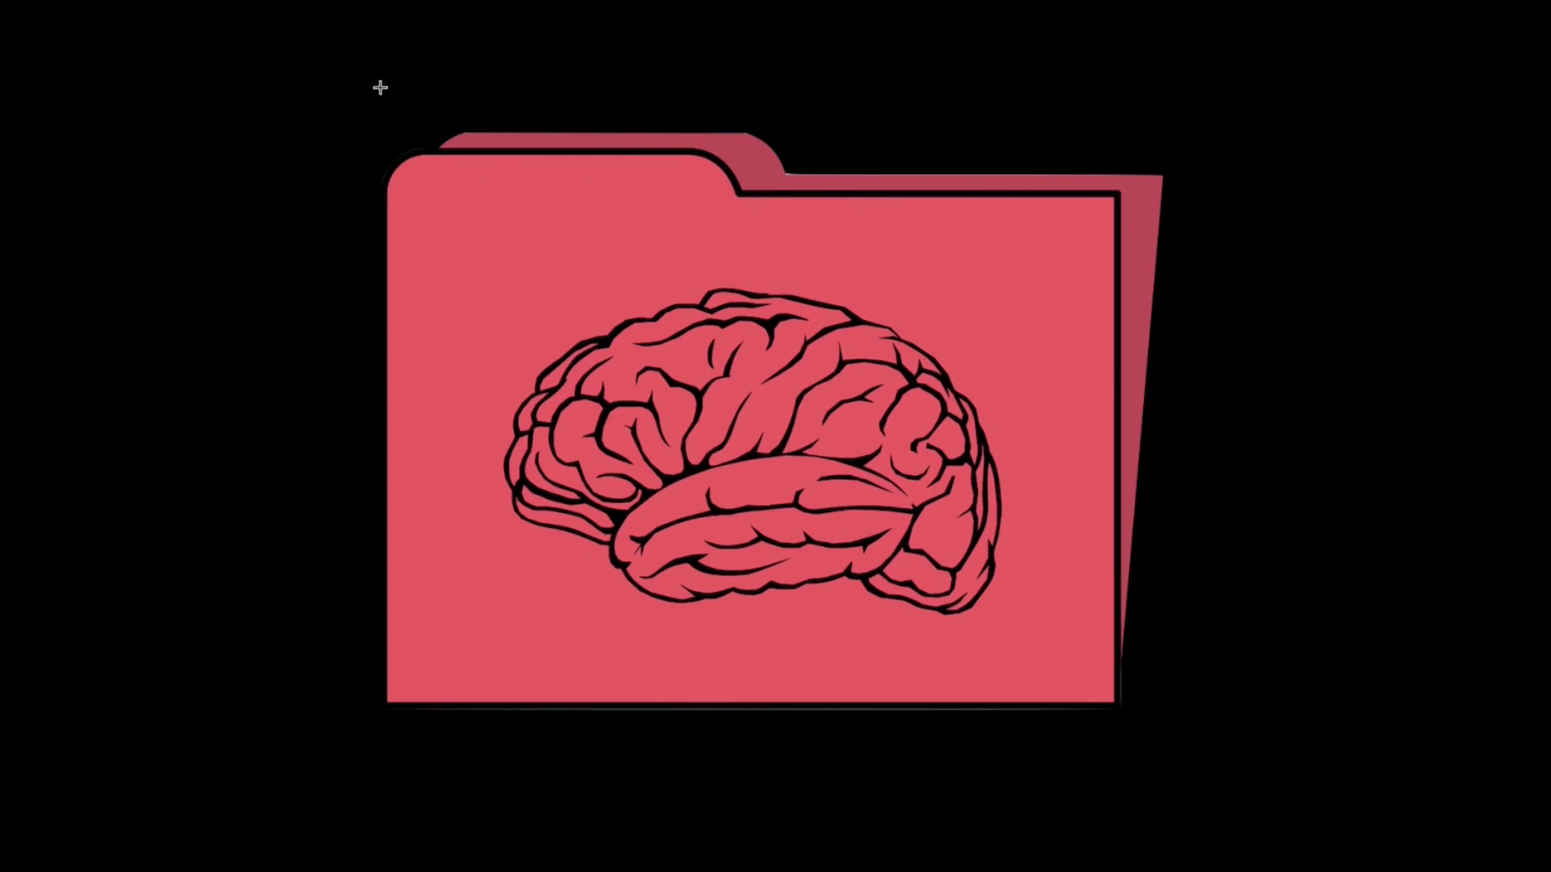
{"action": "mouse_move", "coordinate": [865, 2]}
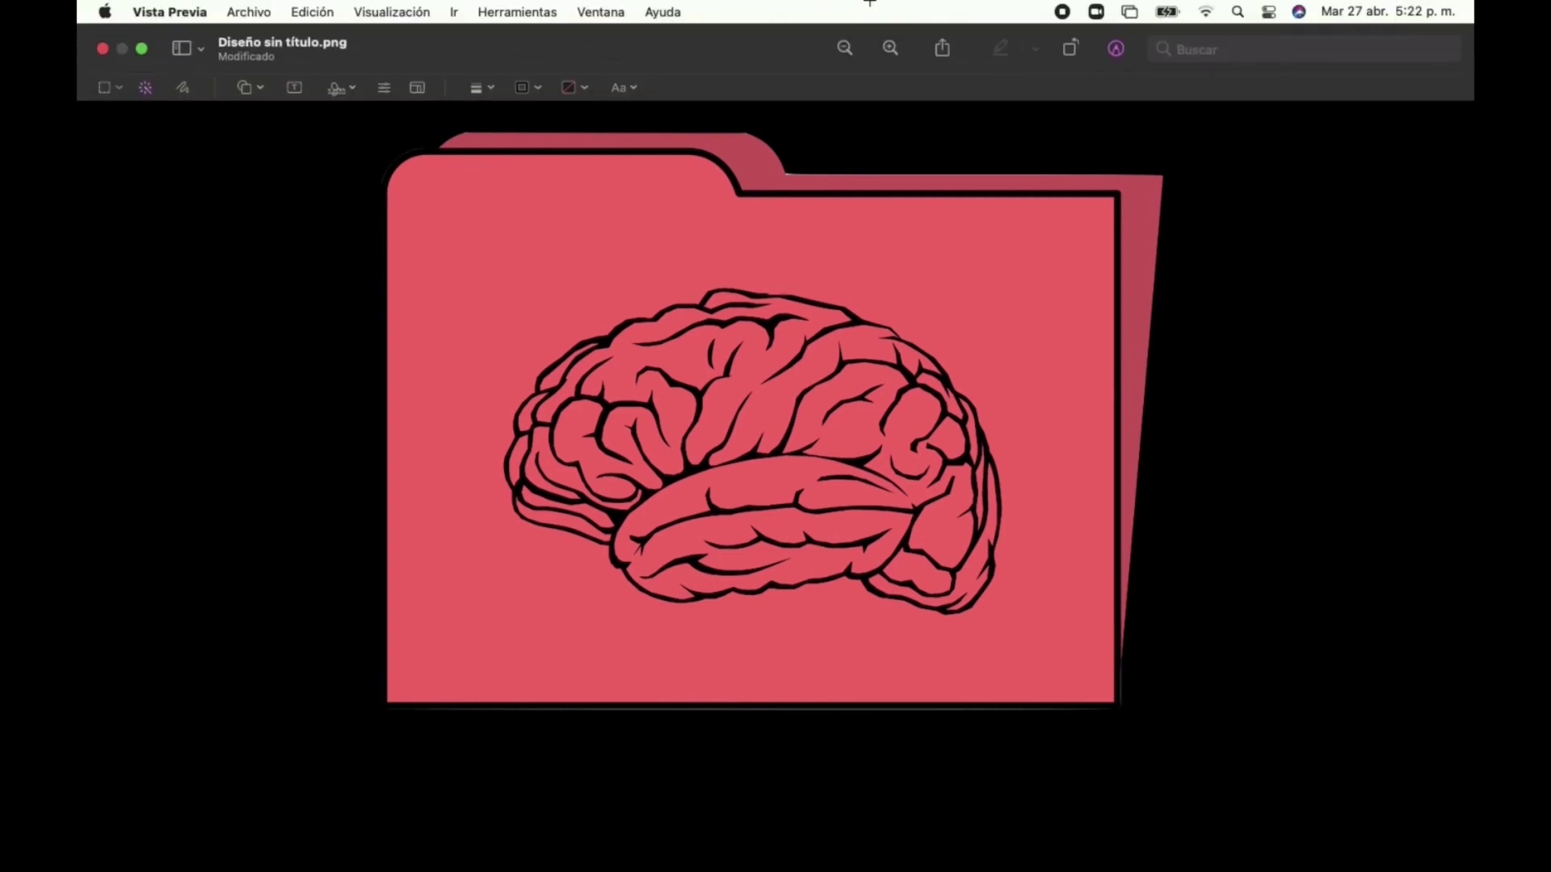